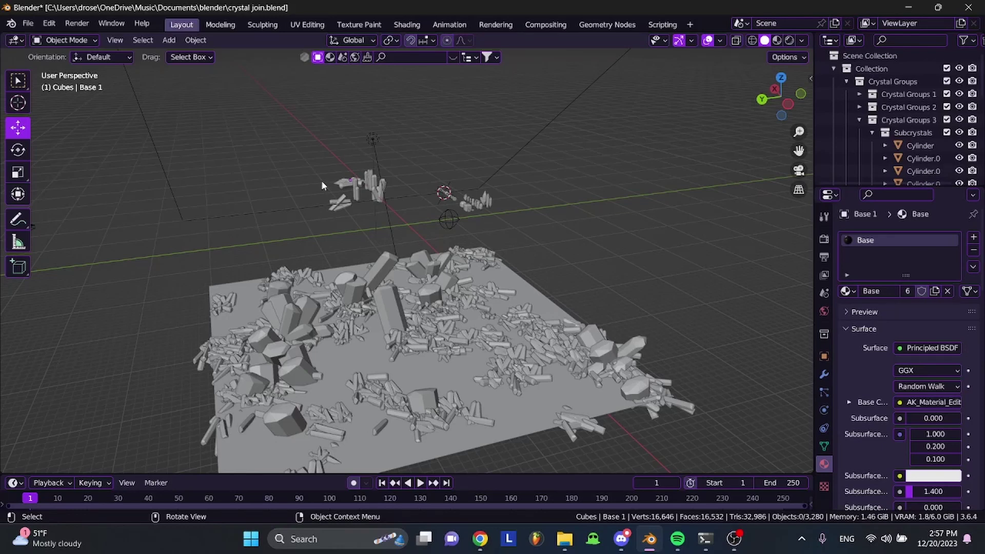
Deselect all objects in the crystal scene and save the blend file
click(429, 321)
click(555, 277)
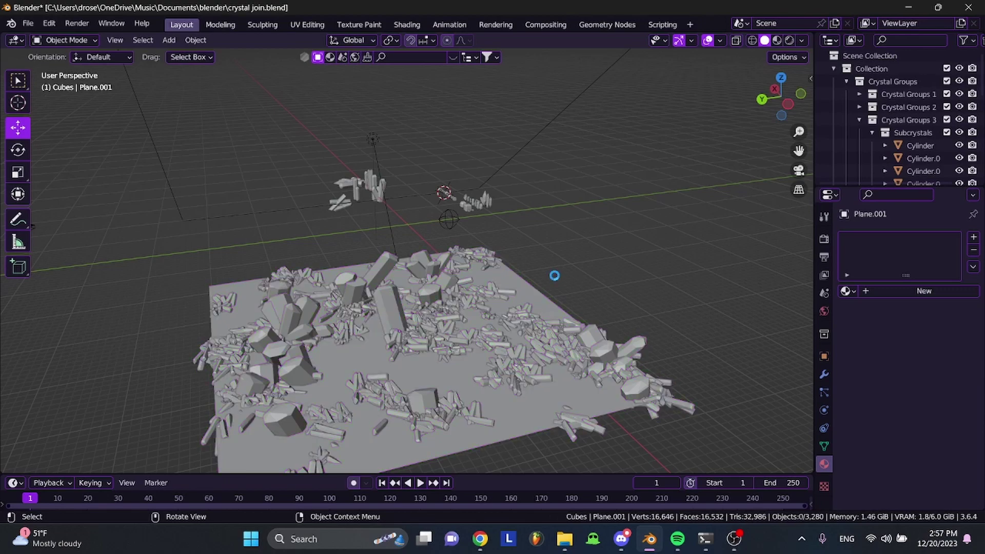
key(ctrl+s)
middle_drag(554, 275, 555, 275)
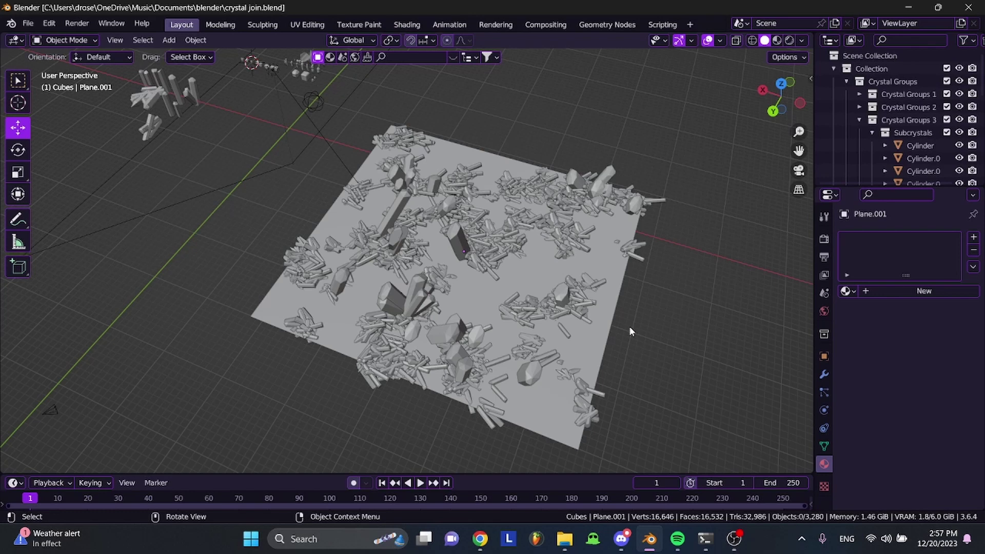
middle_drag(518, 286, 518, 287)
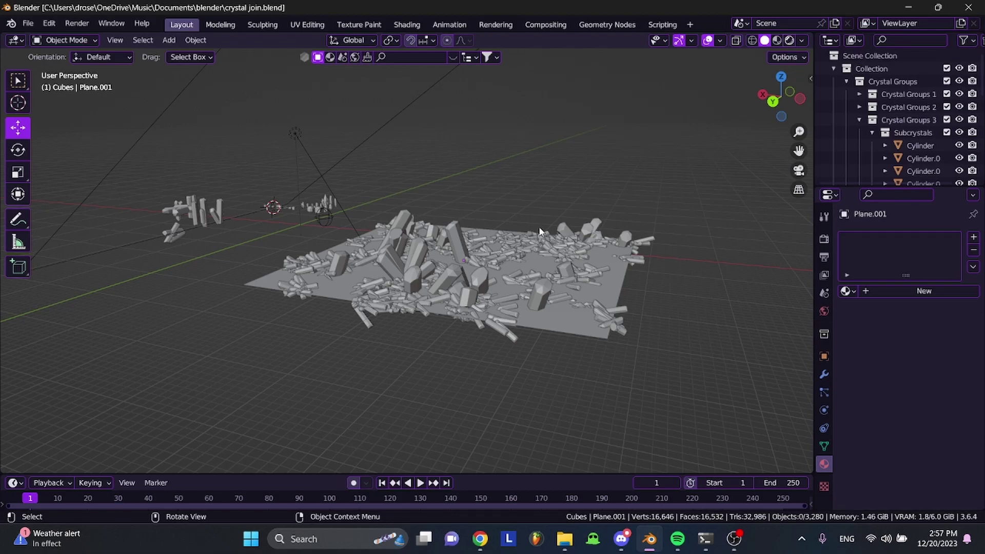
Switch the viewport to rendered shading and examine the crystal field's materials up close and from several angles
key(z)
key(8)
mouse_move(539, 227)
middle_down()
mouse_move(540, 246)
mouse_move(539, 226)
mouse_move(369, 66)
mouse_move(505, 229)
mouse_move(451, 224)
mouse_move(539, 227)
mouse_move(488, 230)
middle_up()
scroll(540, 243, up, 3)
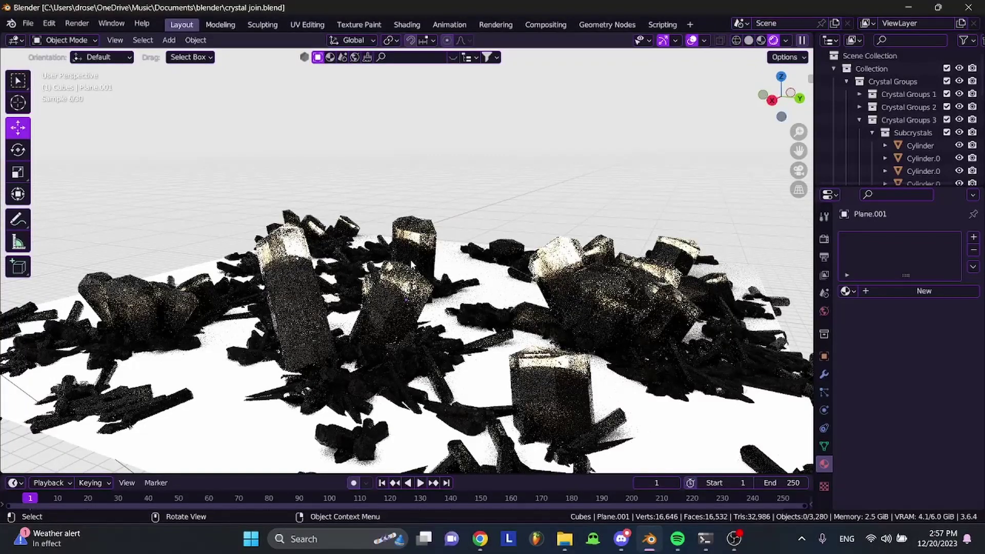
key(a)
key(ctrl+s)
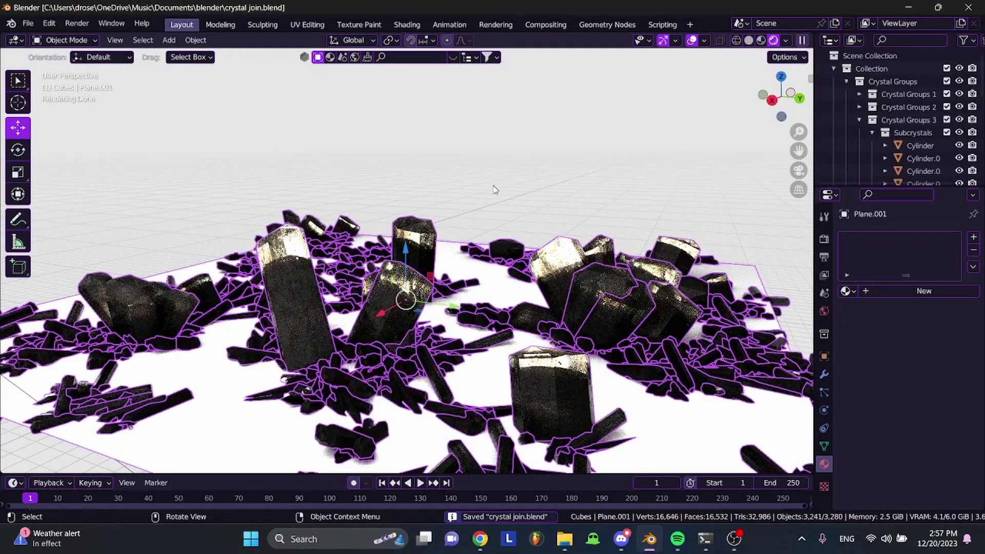
click(643, 175)
middle_drag(645, 176, 606, 223)
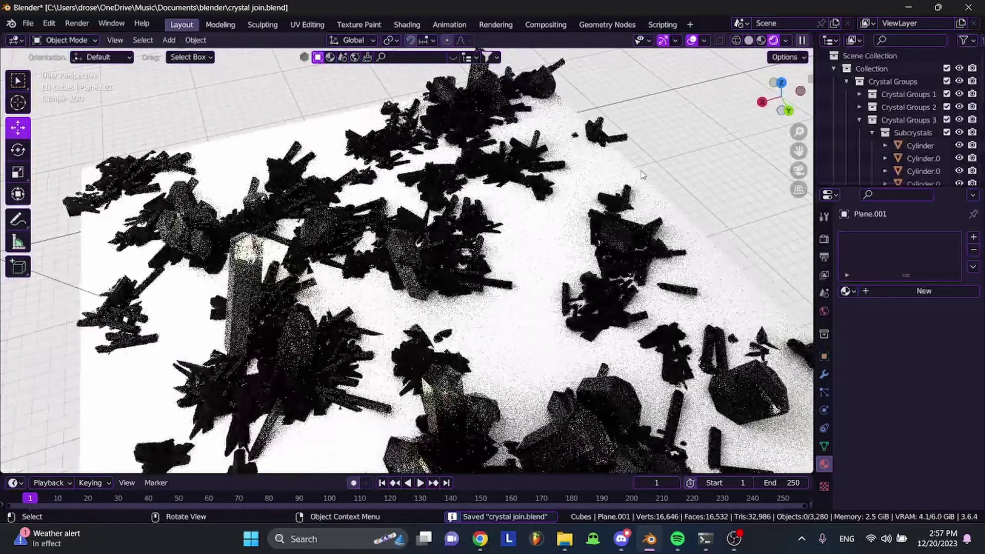
mouse_move(644, 175)
middle_down()
mouse_move(632, 161)
mouse_move(646, 202)
mouse_move(644, 175)
middle_up()
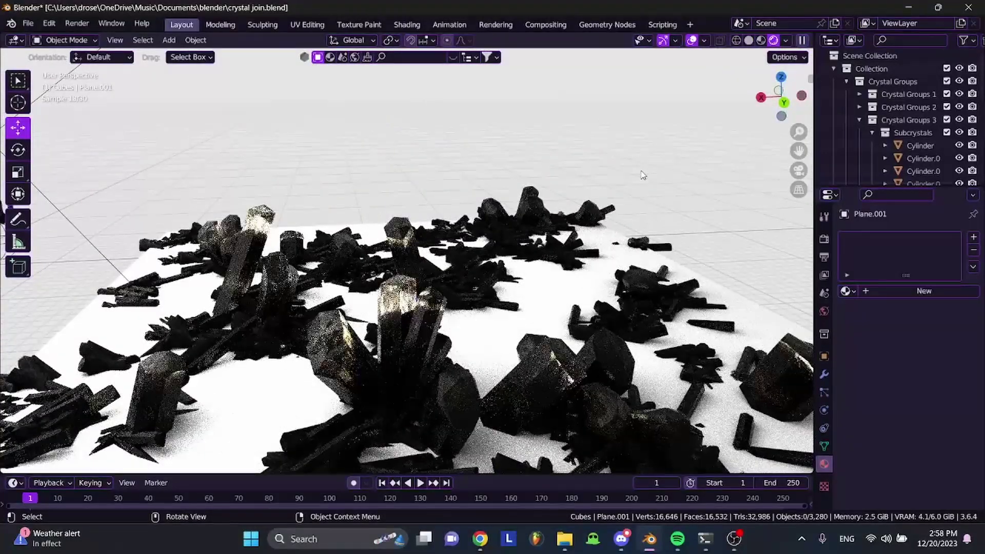
mouse_move(643, 176)
middle_down()
mouse_move(644, 186)
mouse_move(644, 175)
middle_up()
Return the viewport to solid shading, save the file and inspect the separate source crystals beside the field
key(ctrl+s)
scroll(642, 172, down, 3)
scroll(642, 174, up, 4)
scroll(641, 175, up, 5)
scroll(643, 175, down, 4)
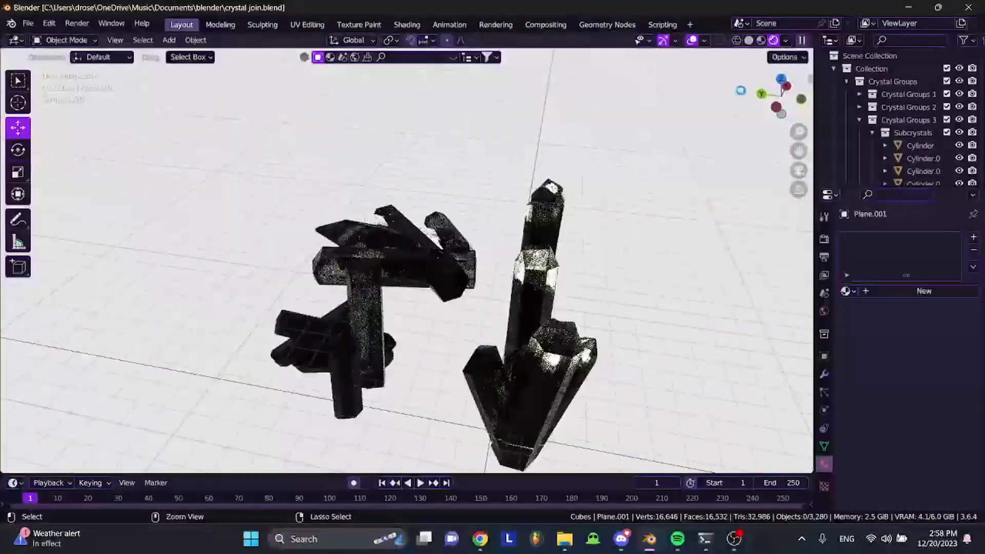
key(ctrl+s)
middle_drag(516, 226, 517, 226)
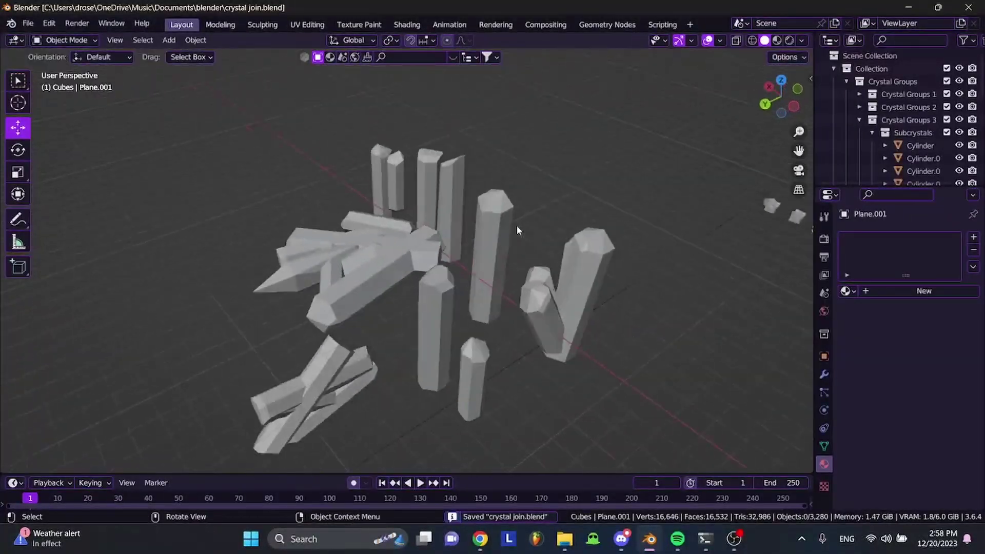
scroll(516, 226, down, 3)
key(ctrl+s)
middle_drag(449, 255, 416, 228)
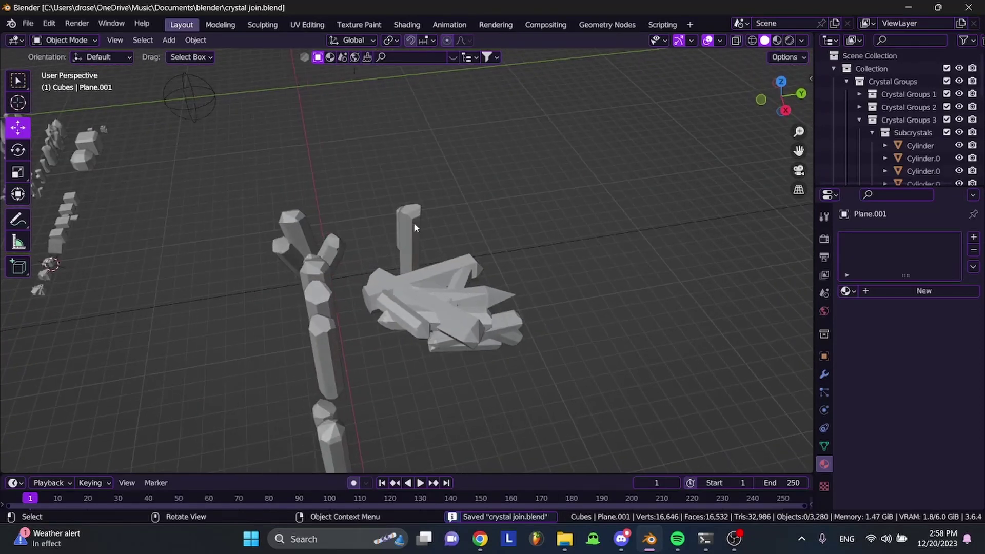
middle_drag(419, 272, 420, 269)
Add a cylinder mesh at the 3D cursor among the source crystals
key(shift+a)
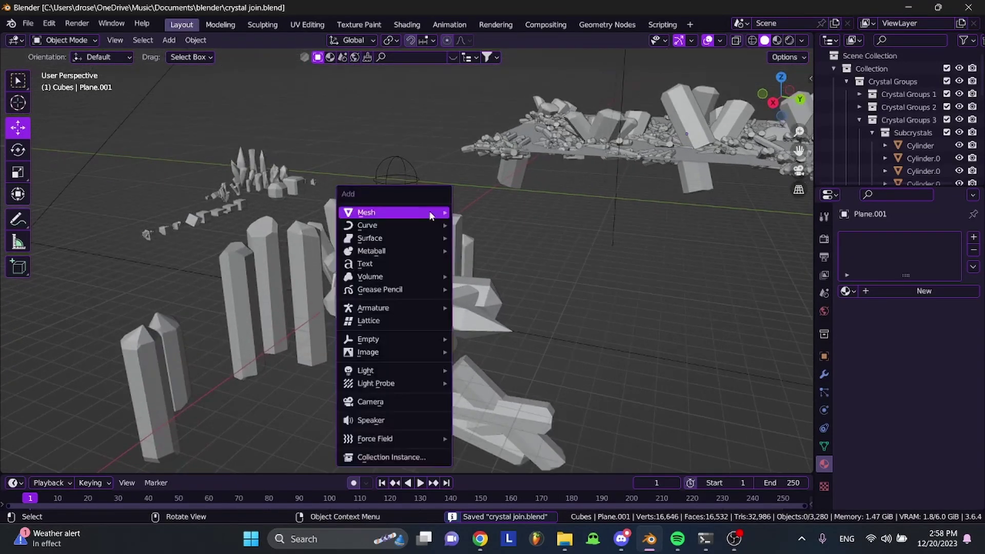
mouse_move(427, 213)
click(478, 279)
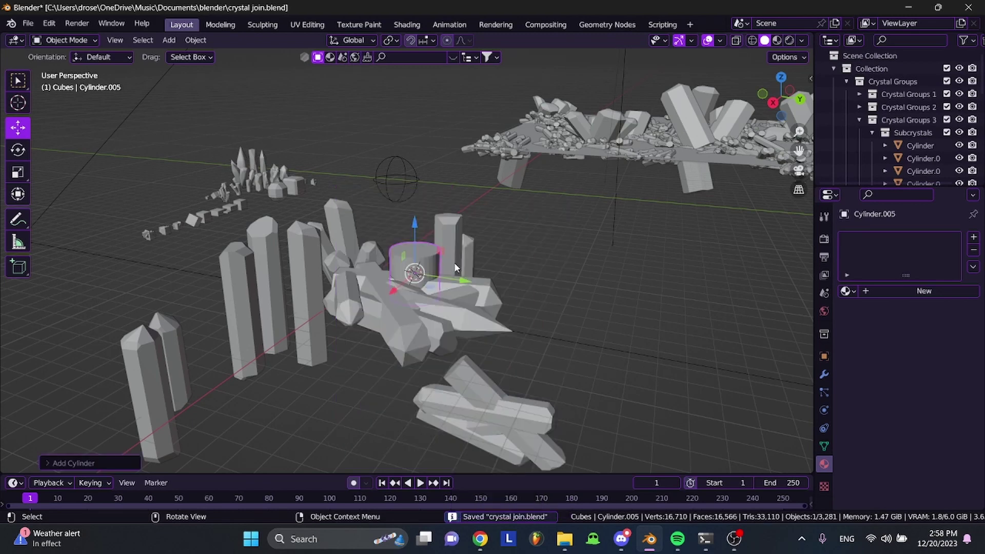
key(KP_Decimal)
Set the new cylinder's vertex count to 6
click(91, 463)
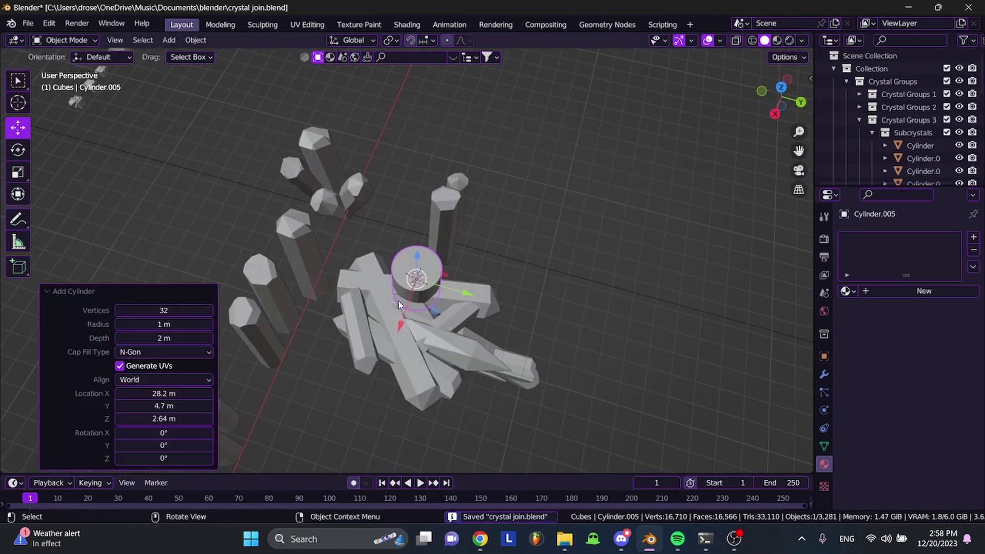
scroll(231, 325, up, 2)
click(118, 312)
click(119, 312)
click(119, 312)
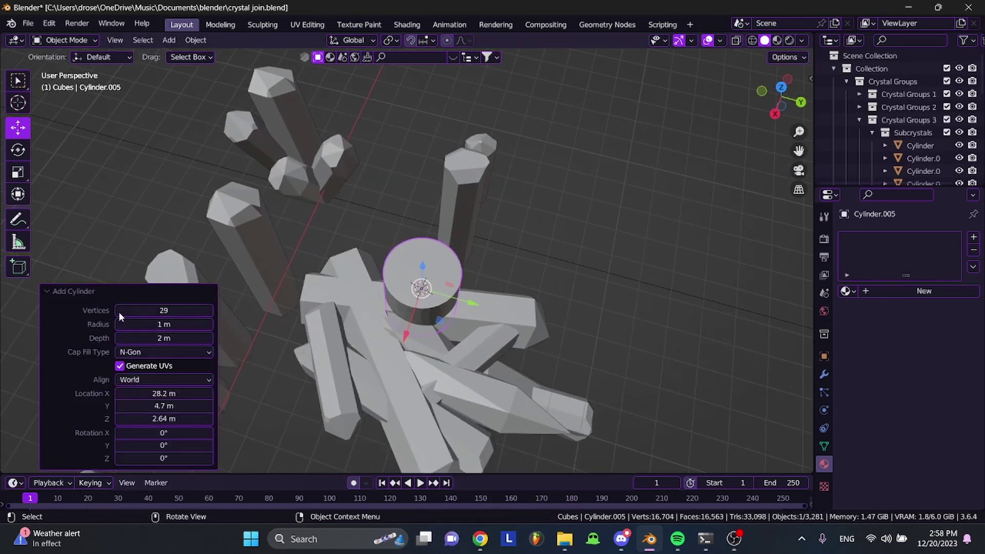
click(119, 312)
click(118, 312)
click(118, 312)
click(119, 312)
click(119, 312)
click(118, 312)
click(118, 312)
click(118, 312)
click(119, 312)
click(119, 312)
click(118, 312)
click(119, 312)
click(119, 312)
click(118, 312)
click(146, 308)
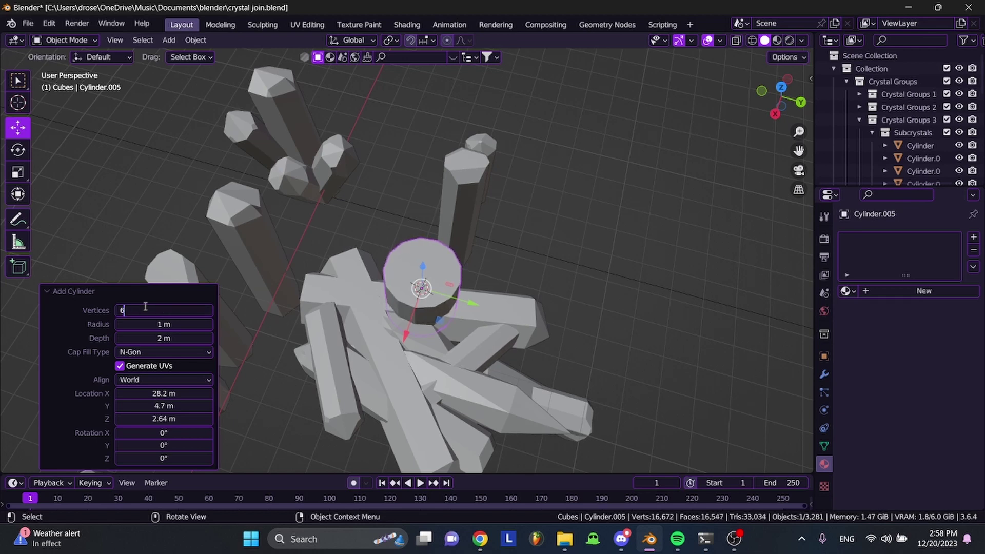
key(Return)
click(99, 293)
Move the six-sided cylinder away from the other crystals onto an open area of the grid
middle_drag(339, 285, 307, 249)
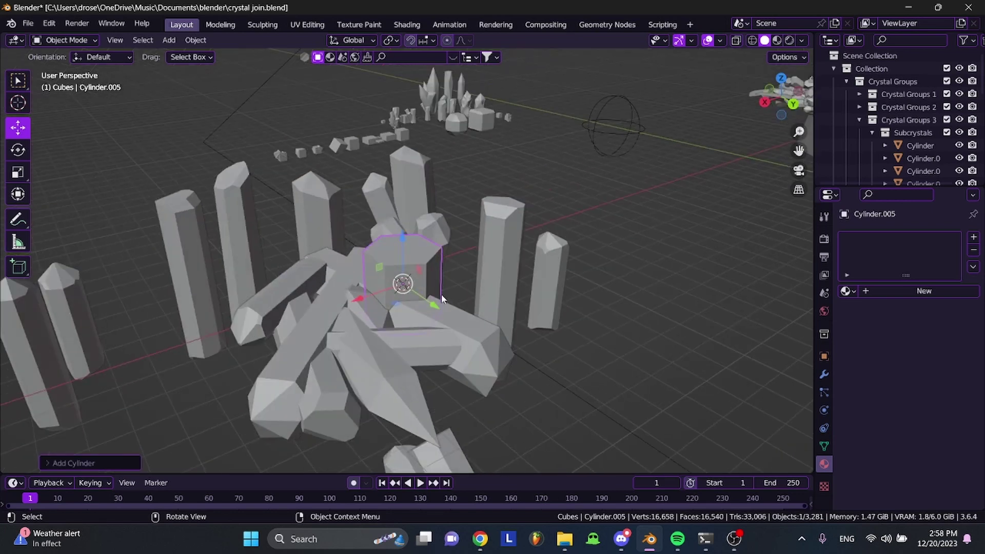
drag(442, 295, 668, 449)
shift+middle_drag(668, 448, 522, 353)
Raise the cylinder's top face in Edit Mode to stretch it into a tall hexagonal column
key(Tab)
click(575, 398)
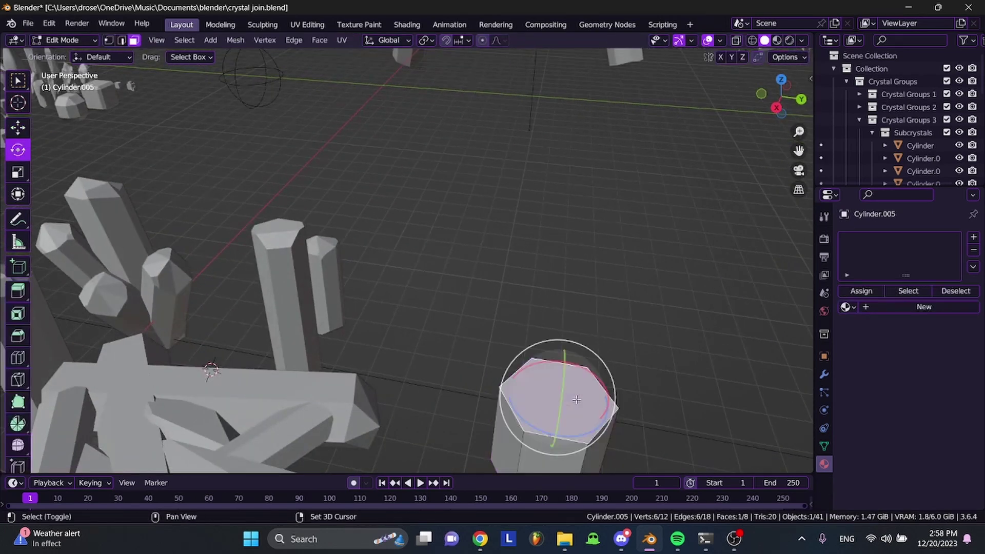
shift+middle_drag(575, 398, 452, 386)
key(ctrl+s)
click(18, 126)
drag(410, 326, 436, 200)
scroll(436, 201, down, 3)
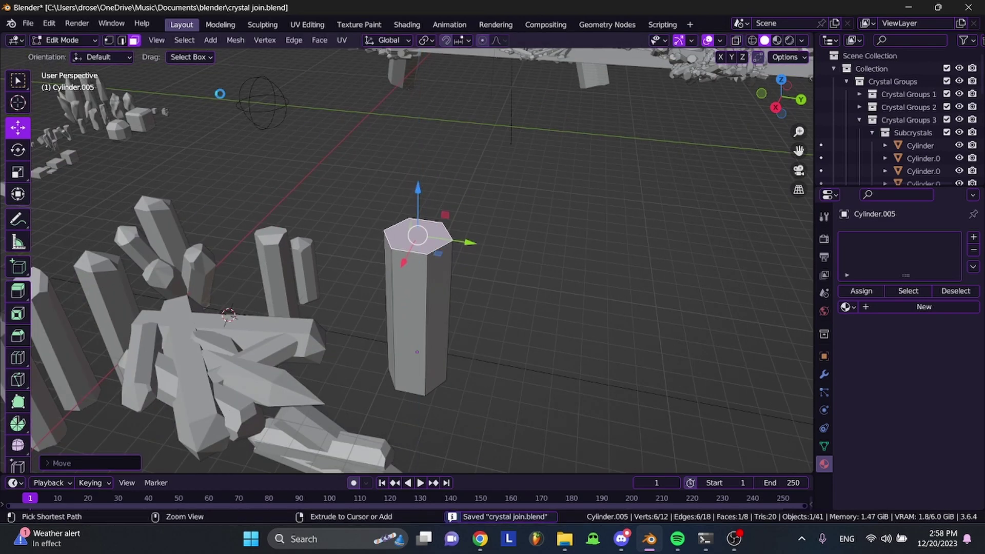
Try merging the column's top vertices into a single point and undo the merge
key(1)
right_click(425, 235)
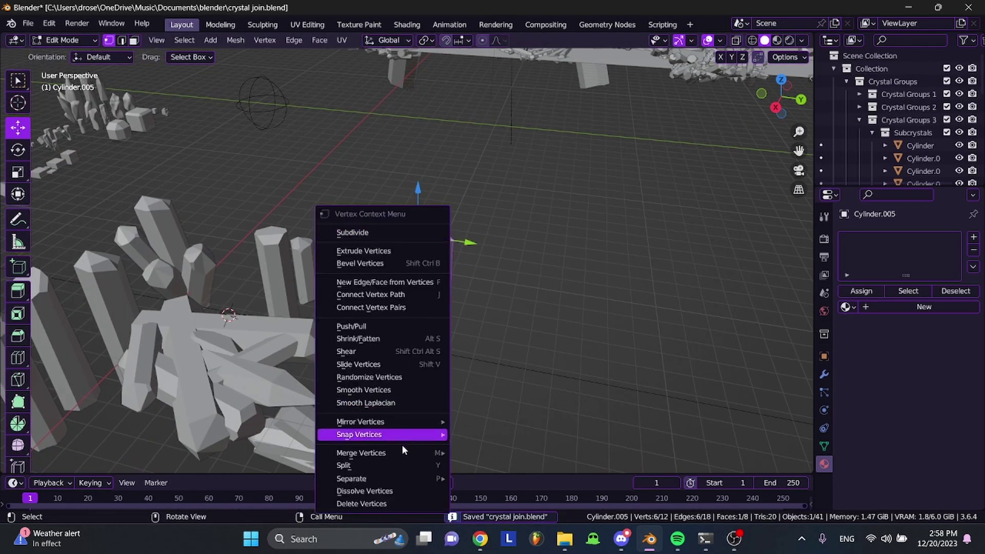
mouse_move(441, 453)
click(480, 407)
scroll(410, 210, up, 1)
key(ctrl+z)
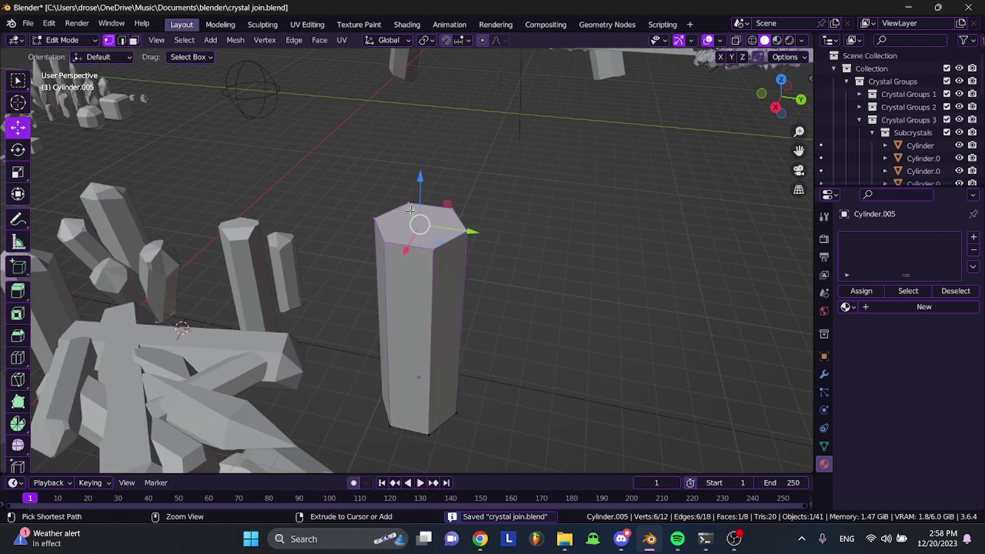
Add a horizontal loop cut around the column and slide it close to the top face
key(ctrl+r)
click(410, 311)
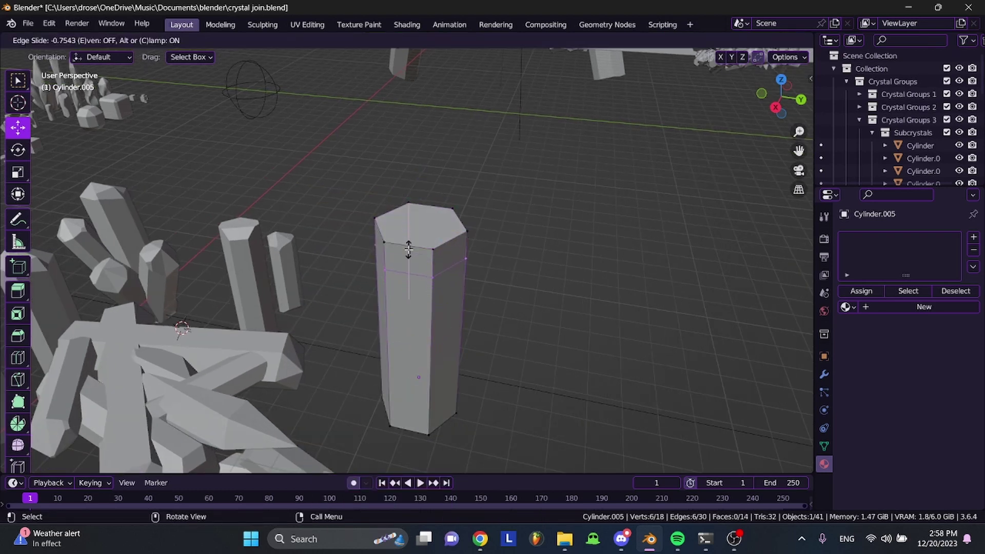
click(408, 249)
Merge the vertices of the column's top face at their center to form a pointed tip
key(3)
click(423, 234)
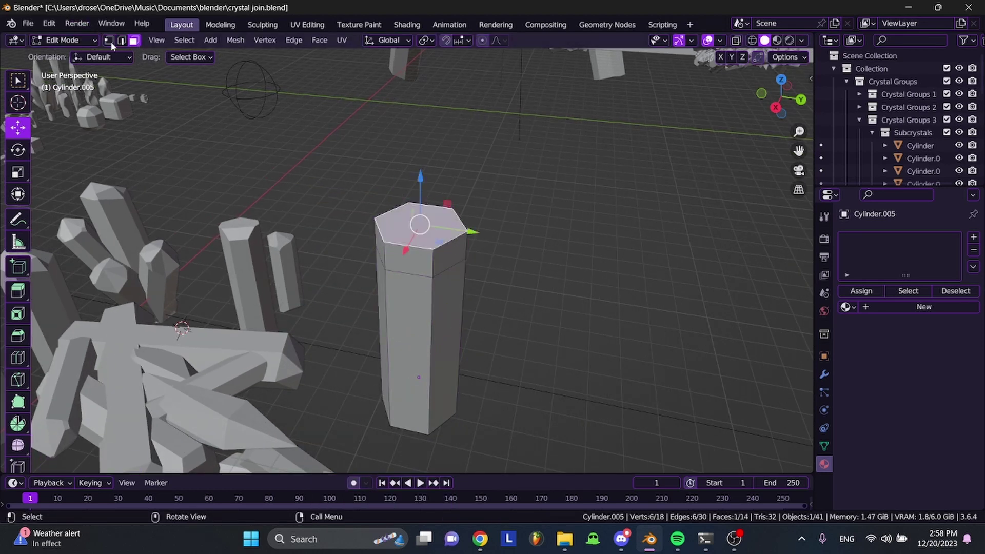
right_click(409, 212)
mouse_move(401, 269)
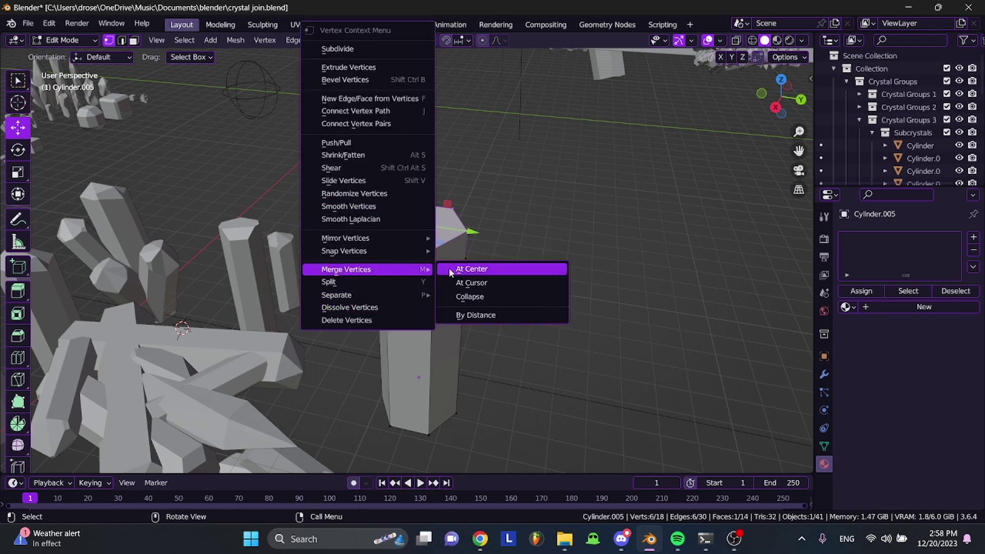
click(463, 269)
Shift the merged tip vertex off-center to make the crystal's point asymmetrical
scroll(437, 194, up, 3)
drag(435, 156, 500, 210)
click(553, 226)
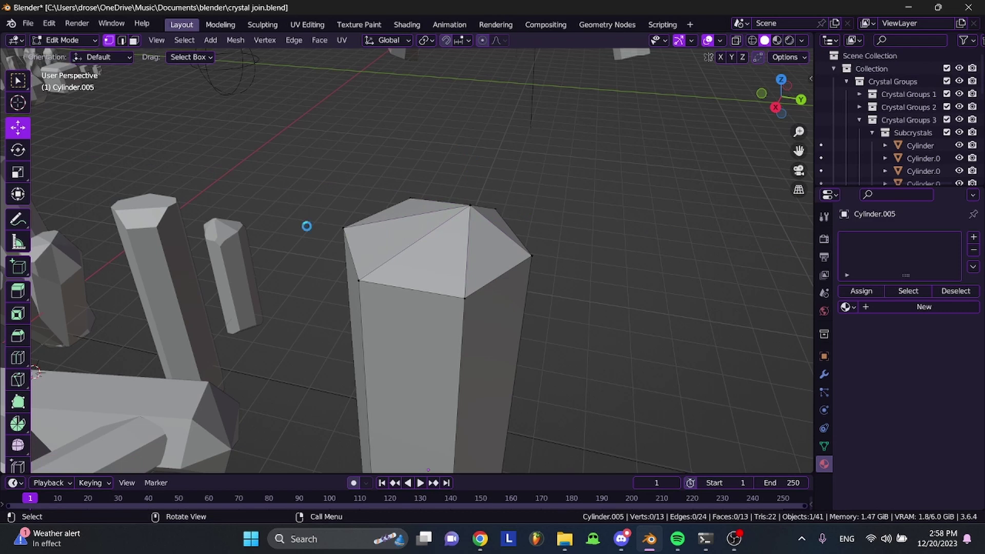
Bevel two opposite shoulder vertices below the tip, affecting vertices with a width of 0.358 m
click(358, 280)
middle_drag(359, 280, 515, 271)
middle_drag(539, 352, 532, 333)
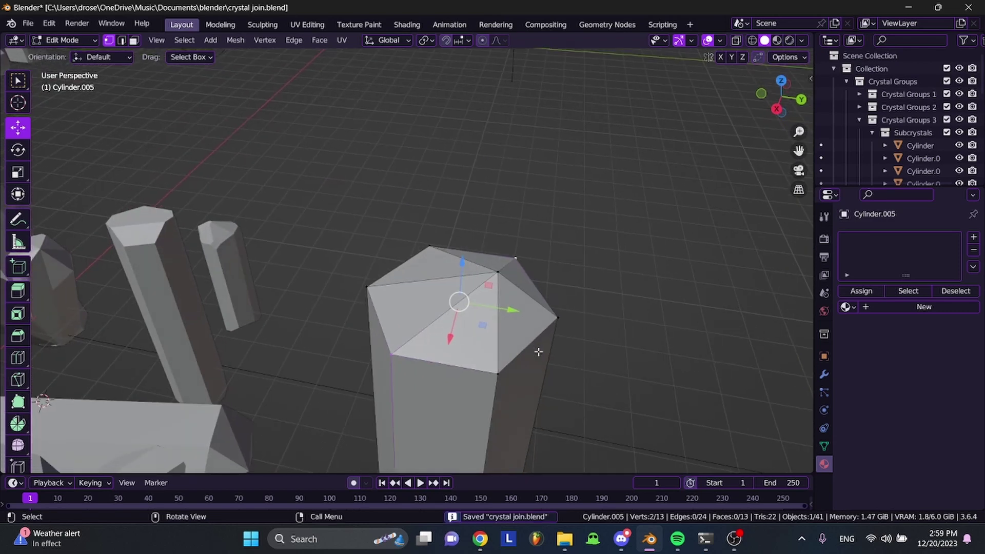
key(ctrl+b)
click(617, 376)
click(78, 464)
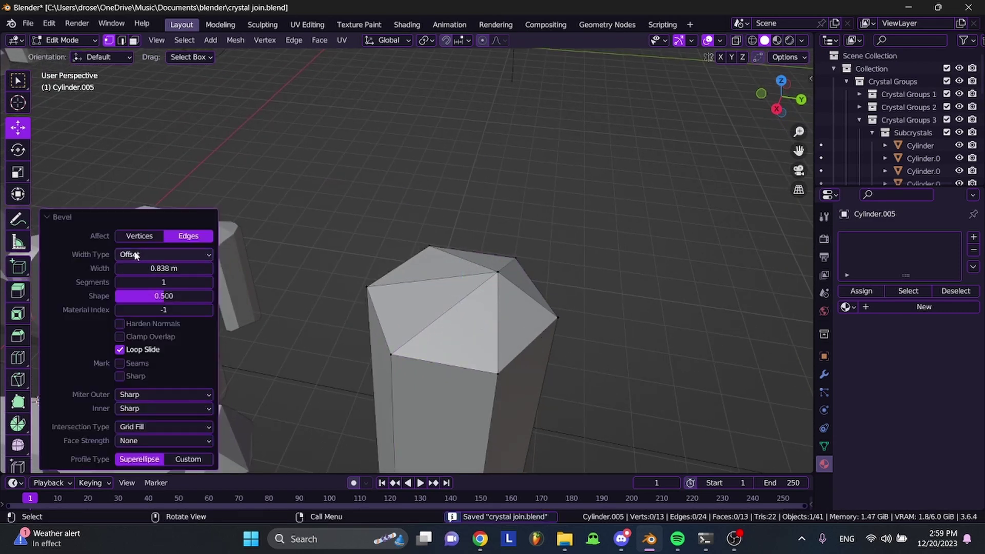
click(134, 236)
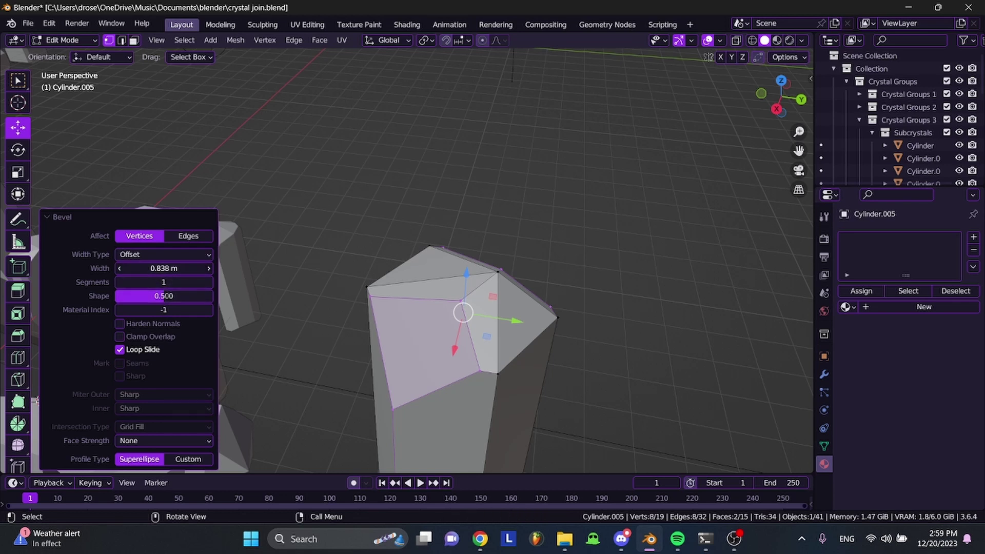
drag(164, 268, 380, 284)
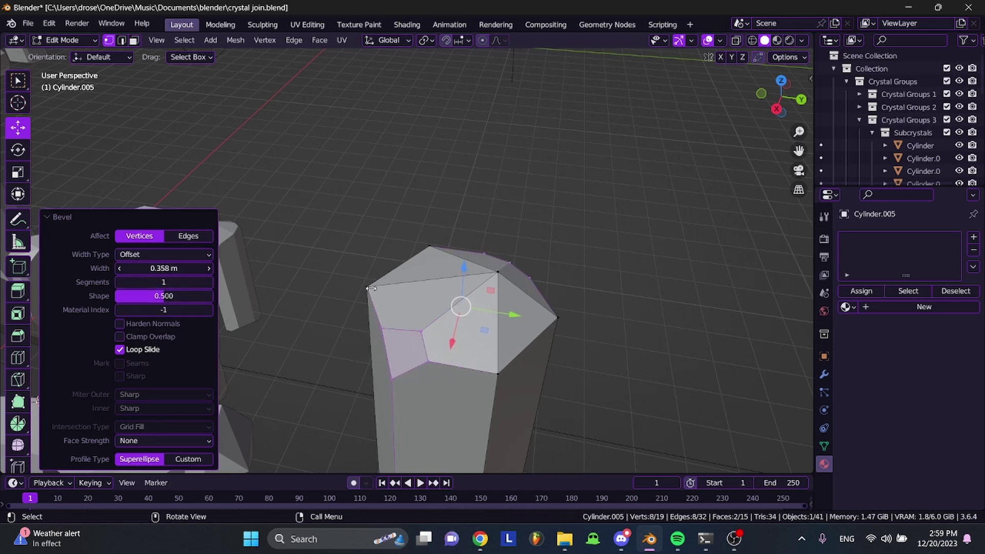
click(101, 217)
click(331, 195)
Select connected edges along the crystal's shoulder, including the bevelled facet, and lower them along the vertical axis
middle_drag(331, 196, 313, 187)
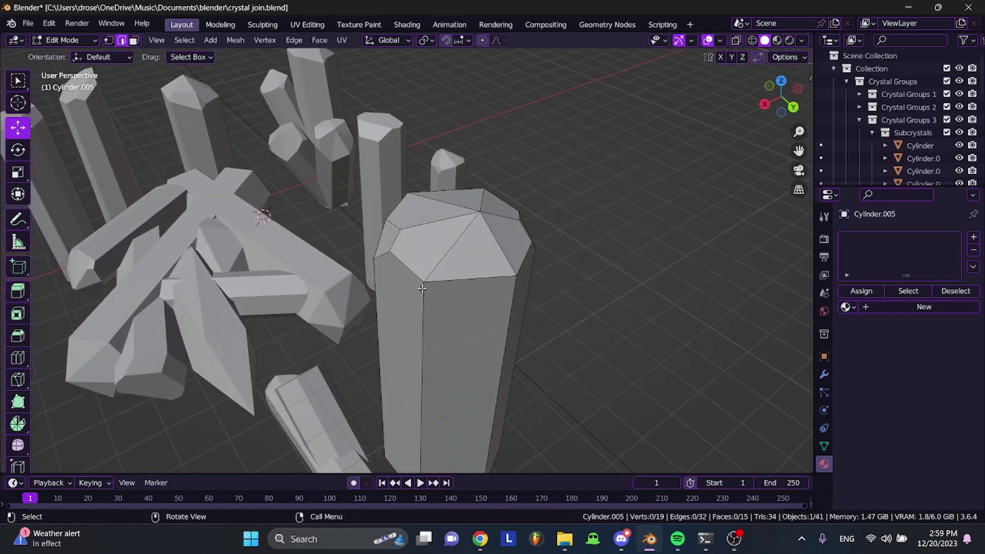
shift+click(382, 254)
middle_drag(372, 253, 441, 241)
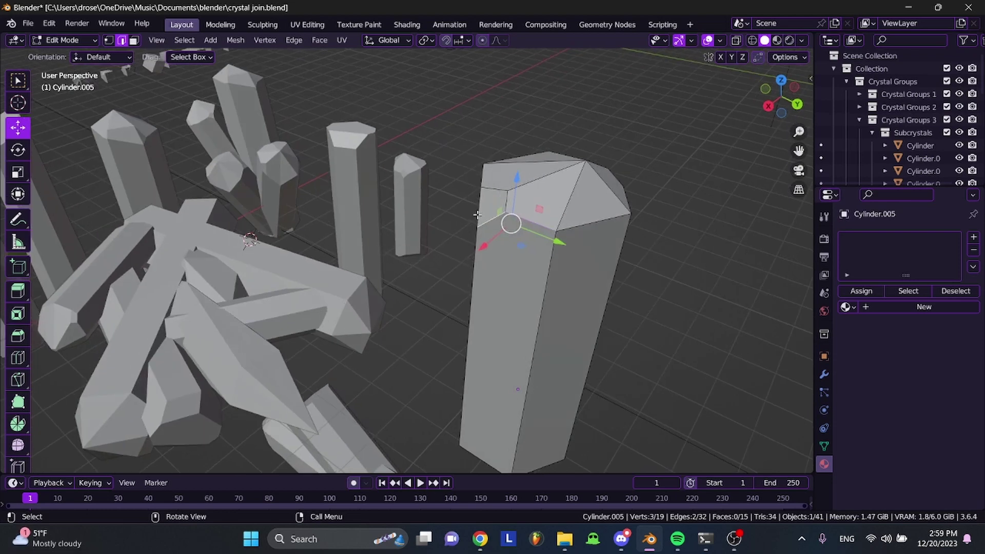
shift+click(482, 214)
drag(510, 197, 508, 229)
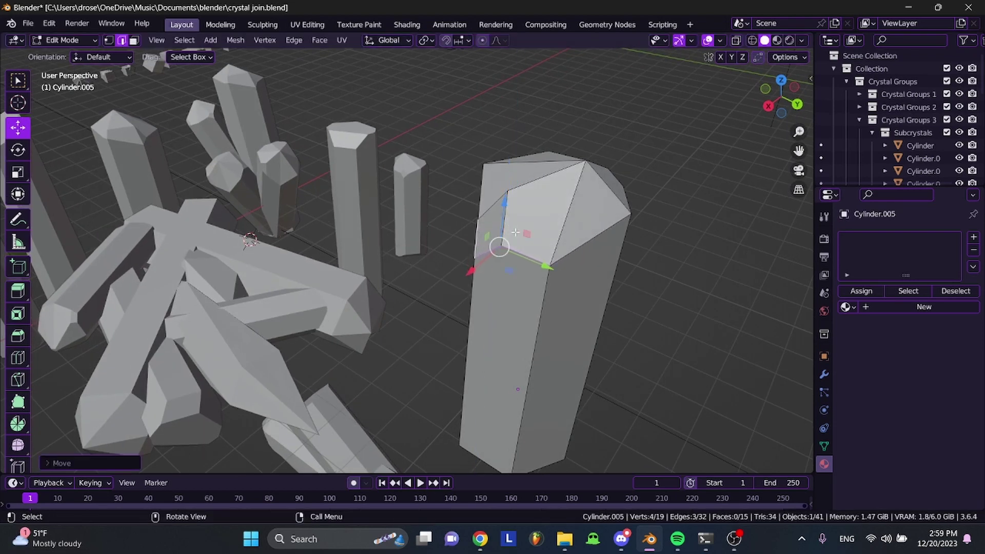
Lower a single shoulder edge beside the bevelled facet slightly and save the file
middle_drag(473, 247, 516, 232)
click(611, 82)
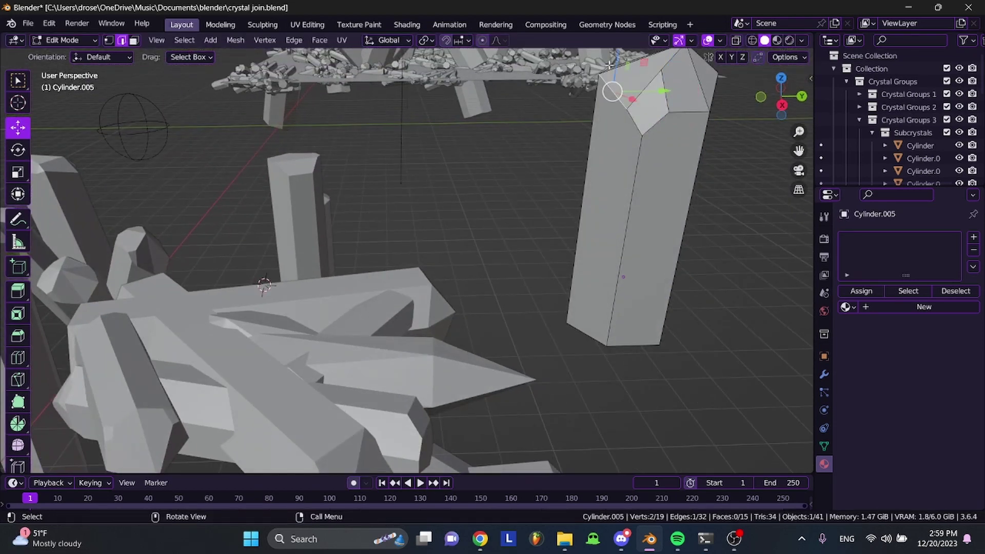
drag(614, 63, 611, 80)
shift+middle_drag(611, 85, 477, 172)
middle_drag(485, 133, 559, 110)
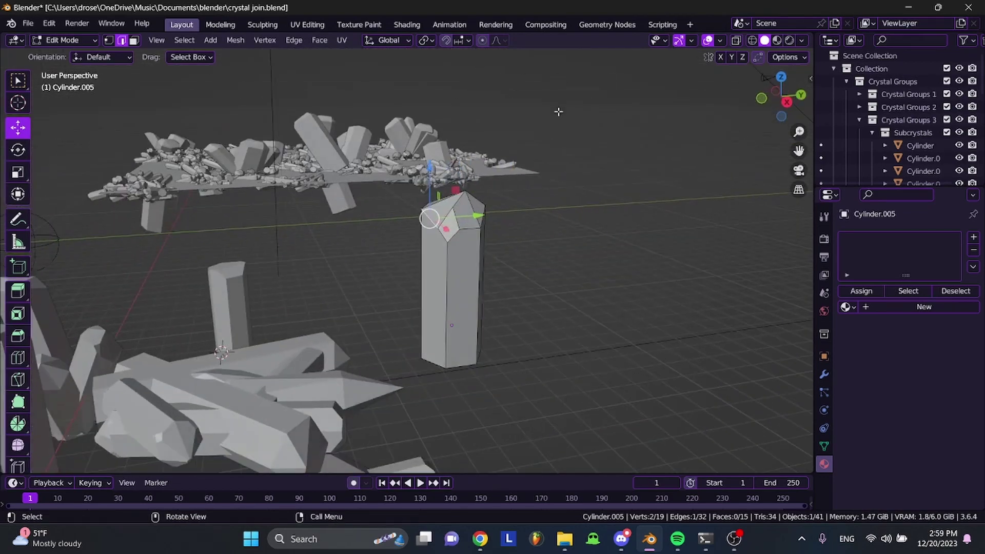
middle_drag(626, 100, 533, 133)
click(324, 224)
middle_drag(291, 218, 343, 245)
key(ctrl+s)
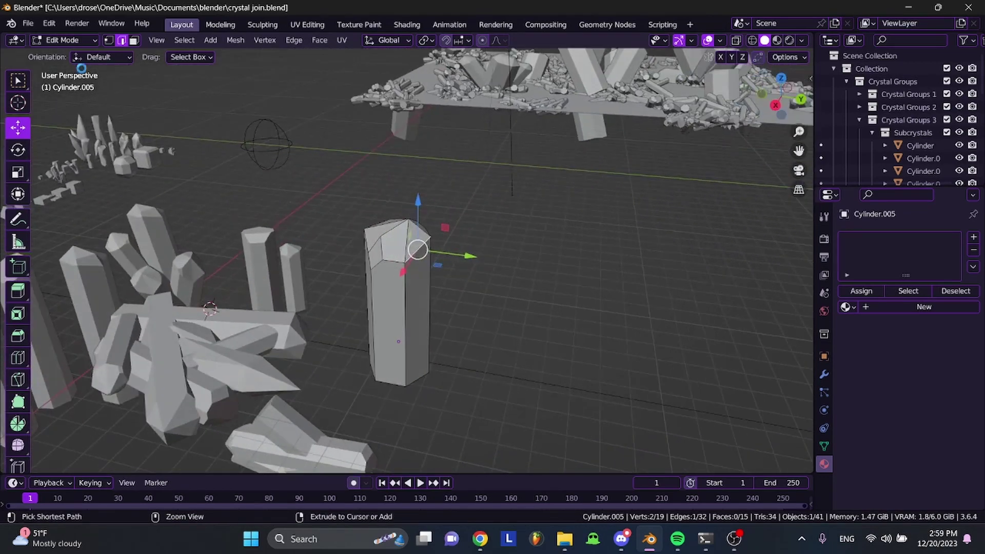
Return to Object Mode and delete the newly modelled crystal
click(62, 40)
click(72, 56)
click(341, 198)
middle_drag(327, 144, 343, 205)
click(330, 247)
key(x)
click(330, 244)
middle_drag(424, 319, 535, 216)
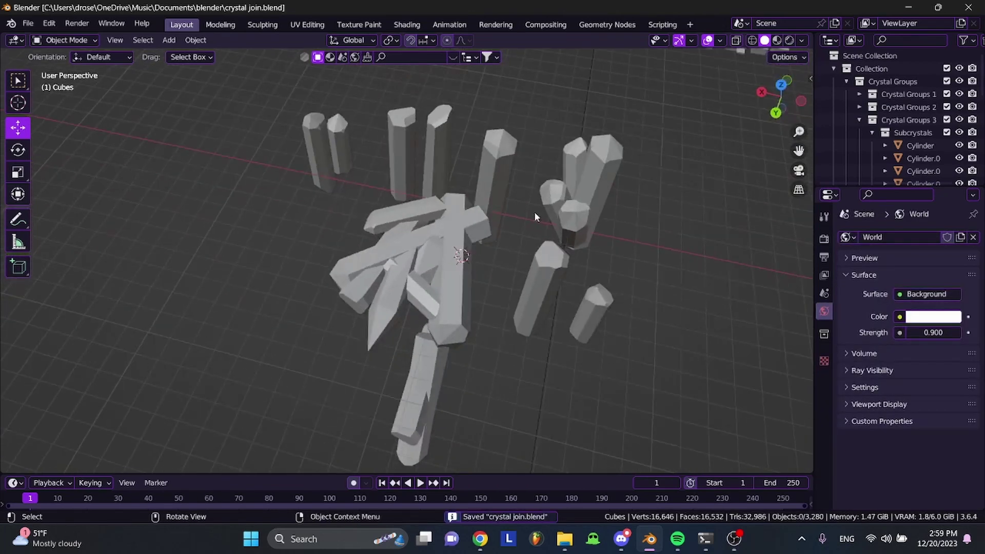
Save the file and inspect the row of small cube pieces, selecting them together and individually
mouse_move(484, 198)
middle_down()
mouse_move(539, 202)
mouse_move(485, 198)
middle_up()
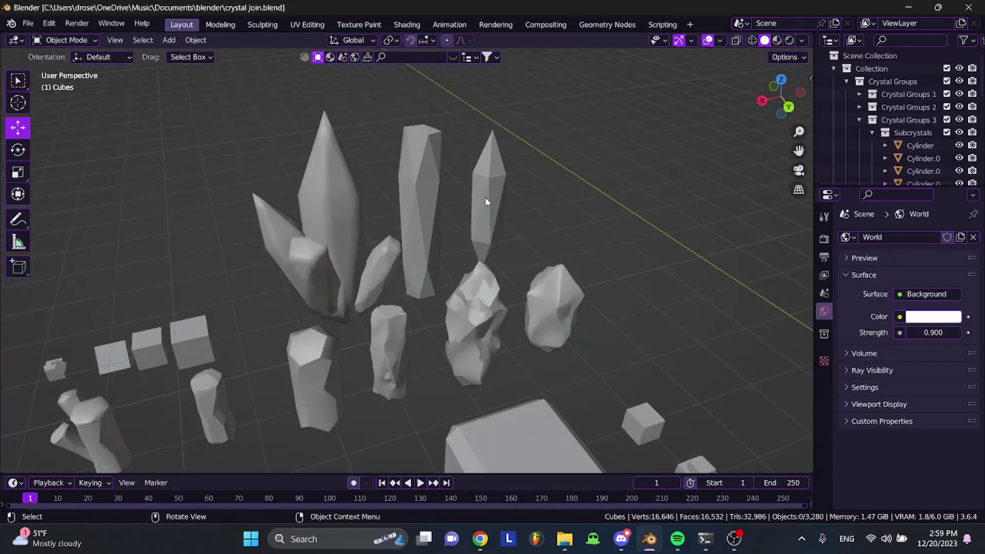
middle_drag(373, 248, 411, 251)
key(ctrl+s)
drag(106, 236, 353, 268)
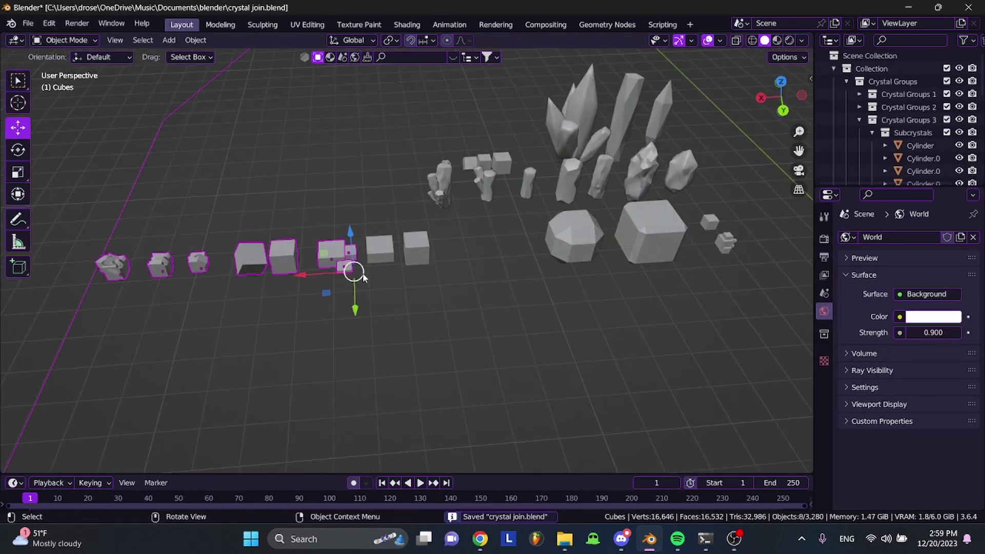
click(416, 249)
click(332, 254)
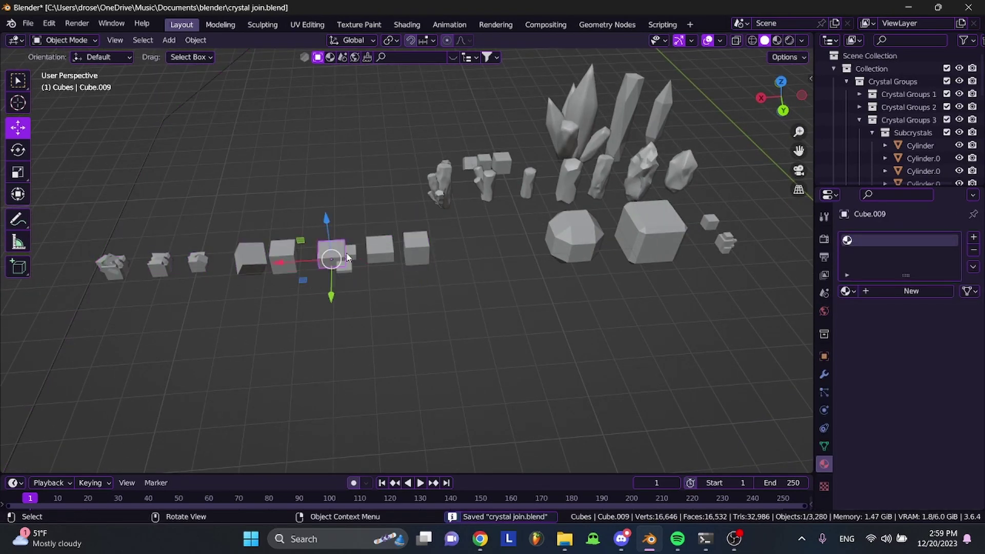
click(163, 267)
click(111, 270)
Check the modifiers of the small blocky piece in front of the large bevelled cubes, deselect it and save the file
middle_drag(197, 264, 391, 229)
click(470, 301)
click(490, 365)
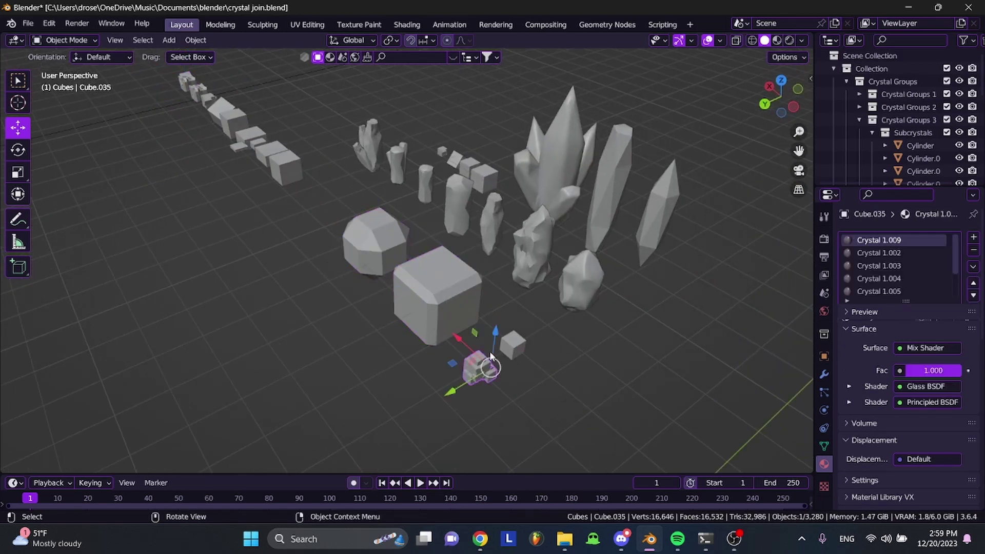
click(825, 374)
click(525, 411)
key(ctrl+s)
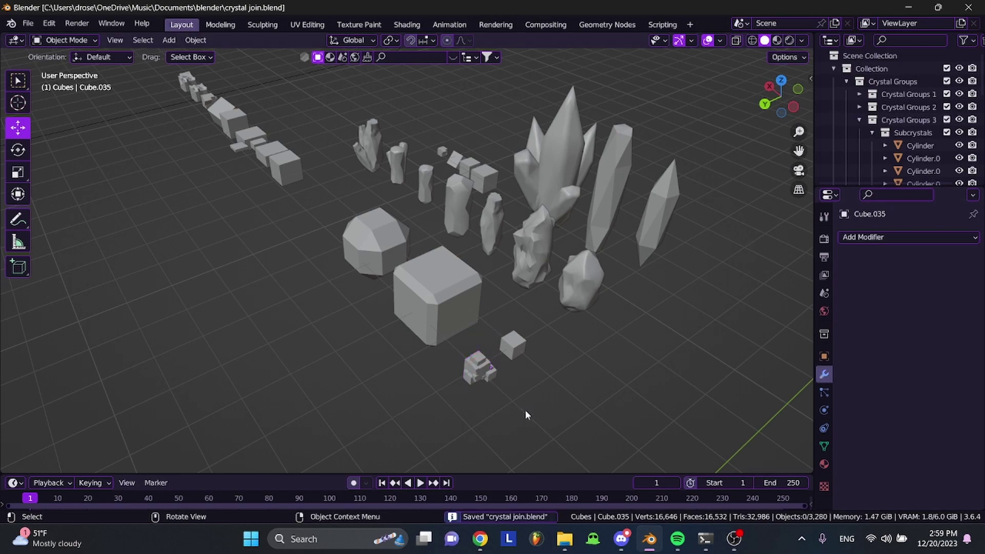
Select the crystal-covered plane, widen the settings area and review the inputs of its GeometryNodes modifier, including Collection 1 and Collection 2
click(472, 171)
middle_drag(472, 172, 470, 168)
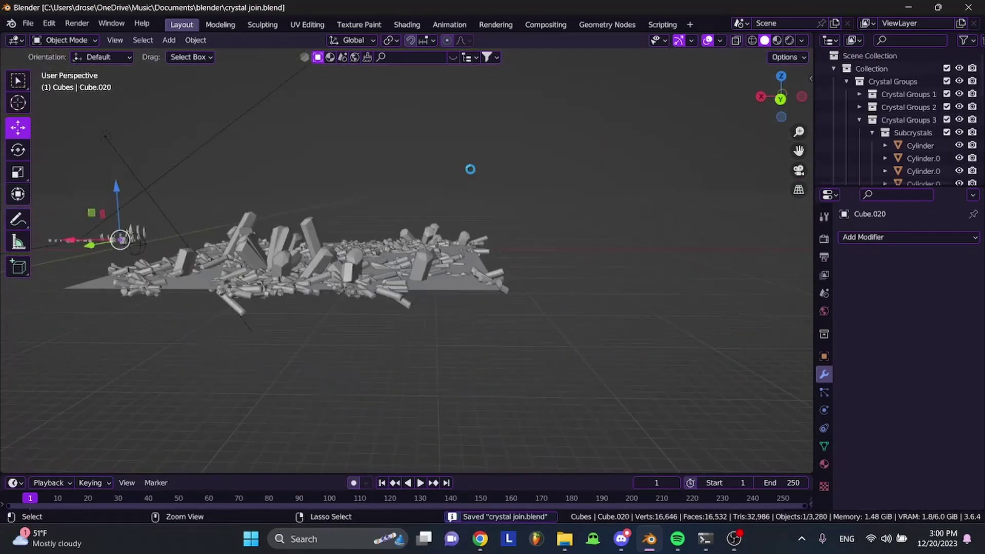
click(411, 228)
middle_drag(411, 228, 413, 233)
middle_drag(400, 267, 794, 349)
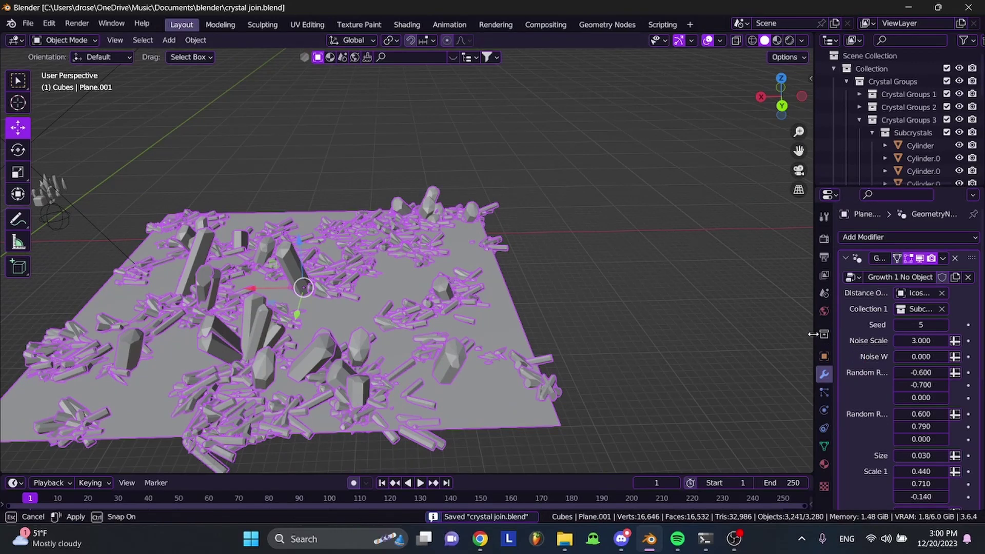
drag(815, 338, 725, 354)
scroll(826, 379, down, 10)
scroll(842, 356, up, 9)
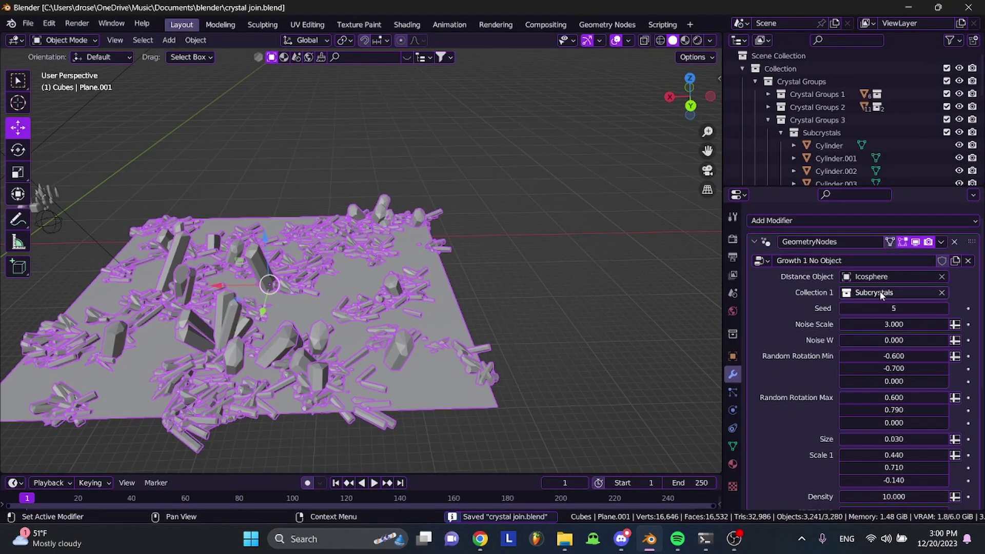
scroll(818, 328, down, 10)
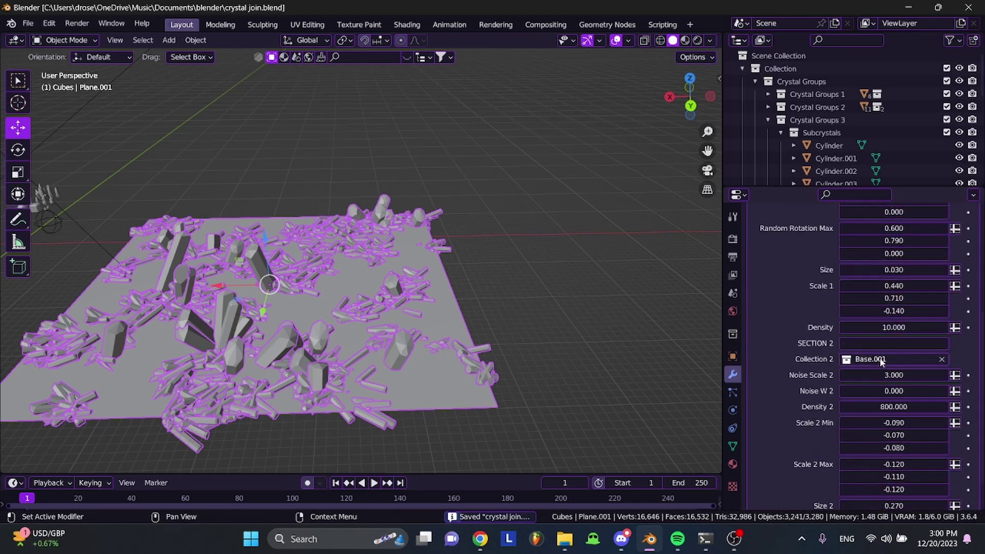
Give the scene collection list more height and save the file
middle_drag(495, 311, 519, 302)
middle_drag(360, 371, 343, 374)
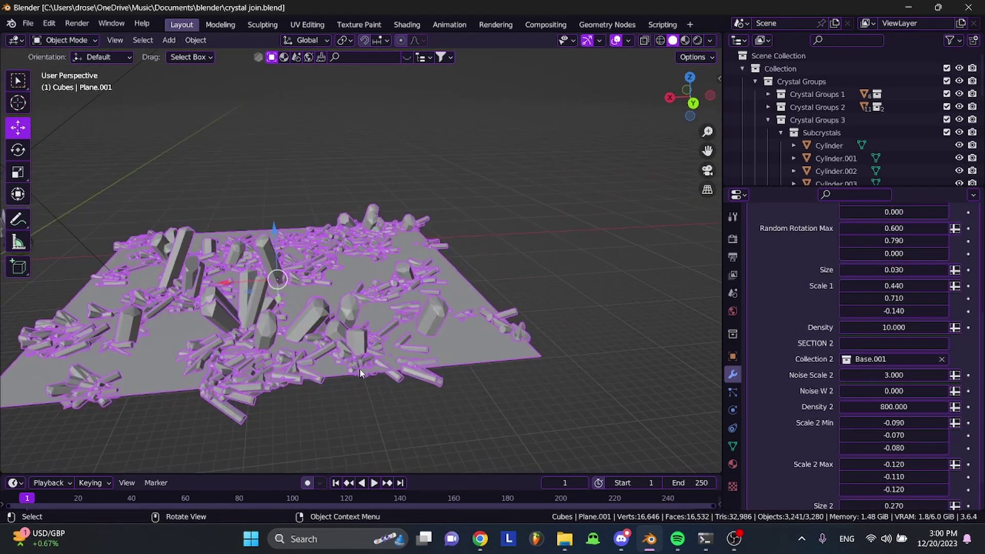
drag(793, 190, 793, 241)
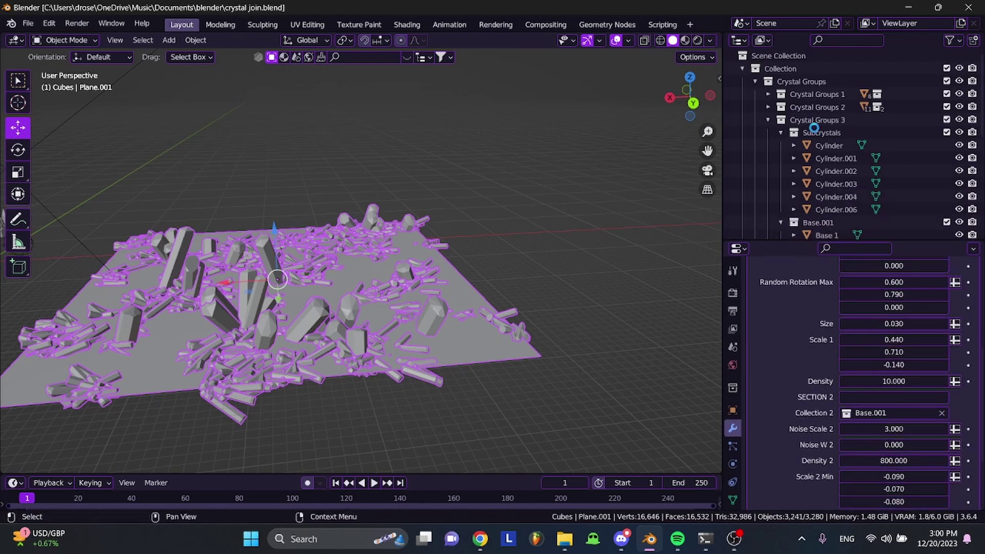
key(ctrl+s)
scroll(801, 157, down, 3)
Select all Cylinder objects in the Subcrystals collection to show which crystals Collection 1 scatters
click(816, 92)
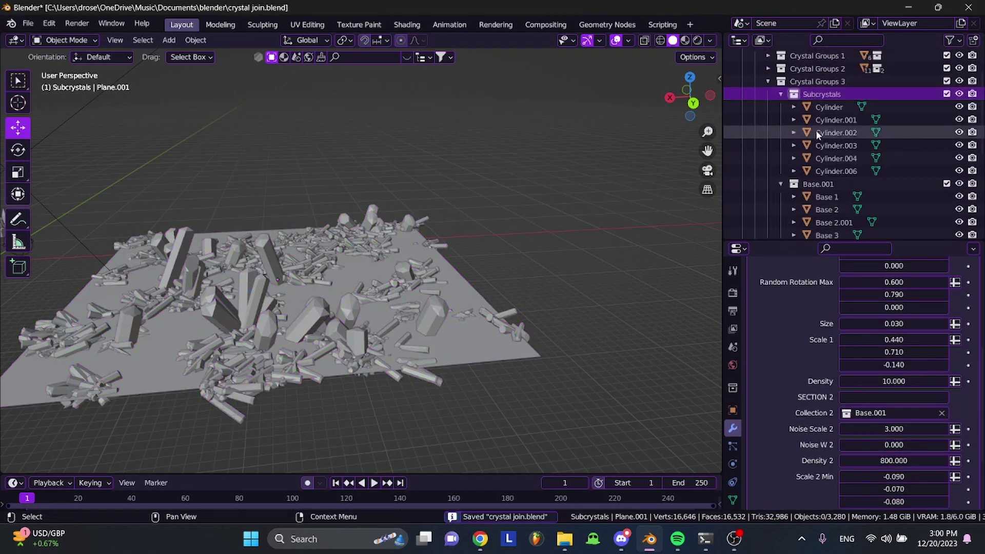
shift+middle_drag(436, 183, 719, 165)
click(829, 120)
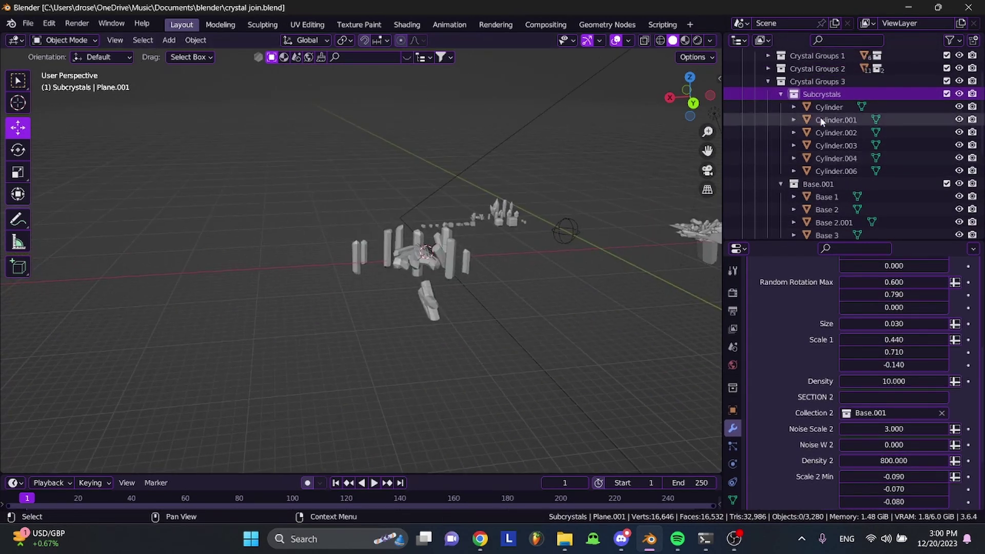
click(826, 107)
shift+click(836, 171)
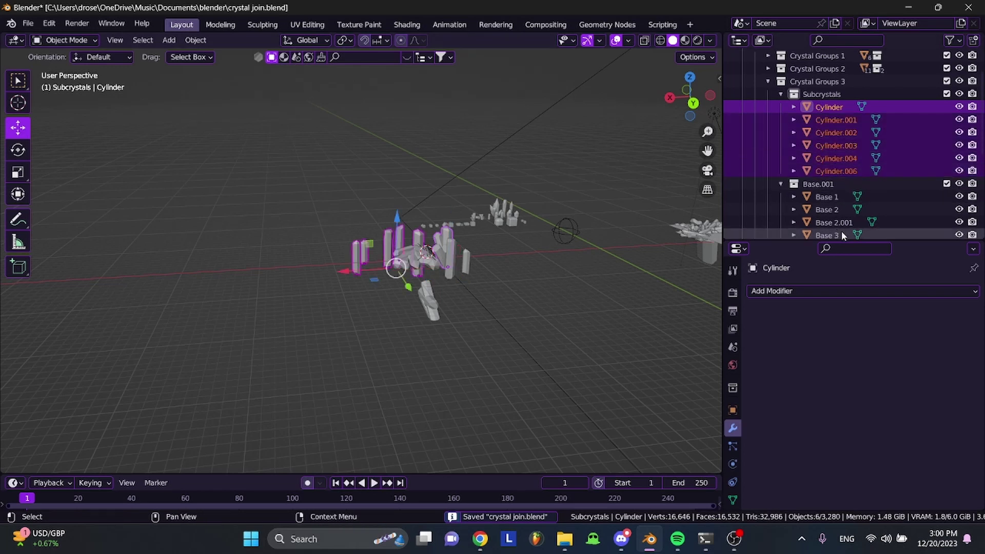
Select Base 1 through Base 3 in the Base.001 collection and compare them with the crystals on the plane
click(807, 197)
scroll(806, 196, down, 3)
scroll(806, 194, down, 3)
middle_drag(499, 223, 499, 221)
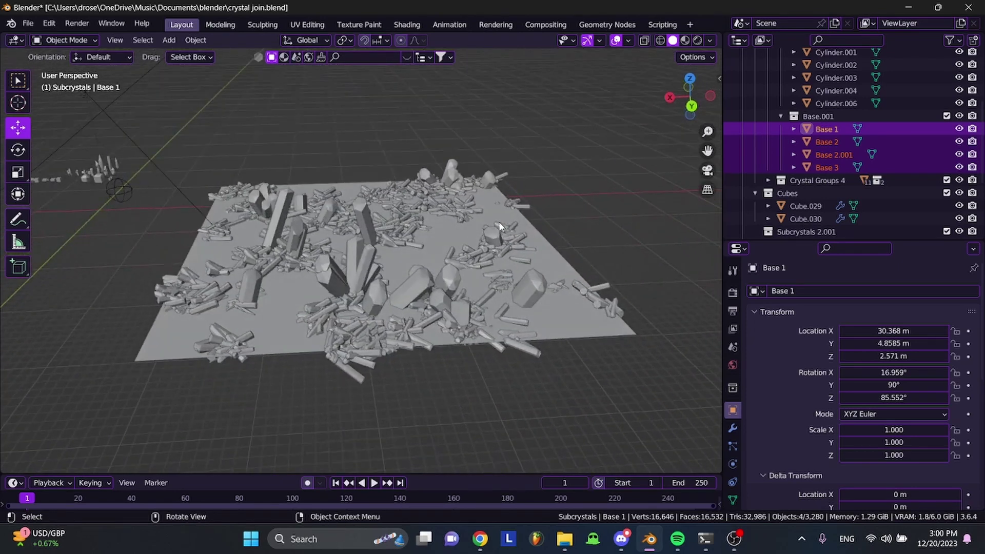
Save the file, reselect the crystal-covered plane and display its GeometryNodes modifier settings
key(ctrl+s)
click(498, 239)
scroll(834, 439, down, 1)
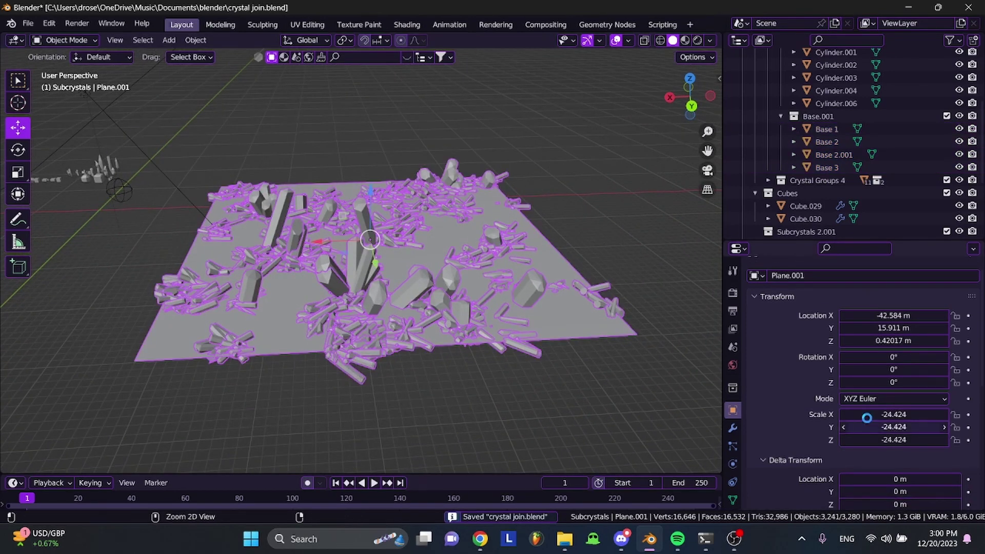
click(732, 428)
ctrl+scroll(568, 329, up, 3)
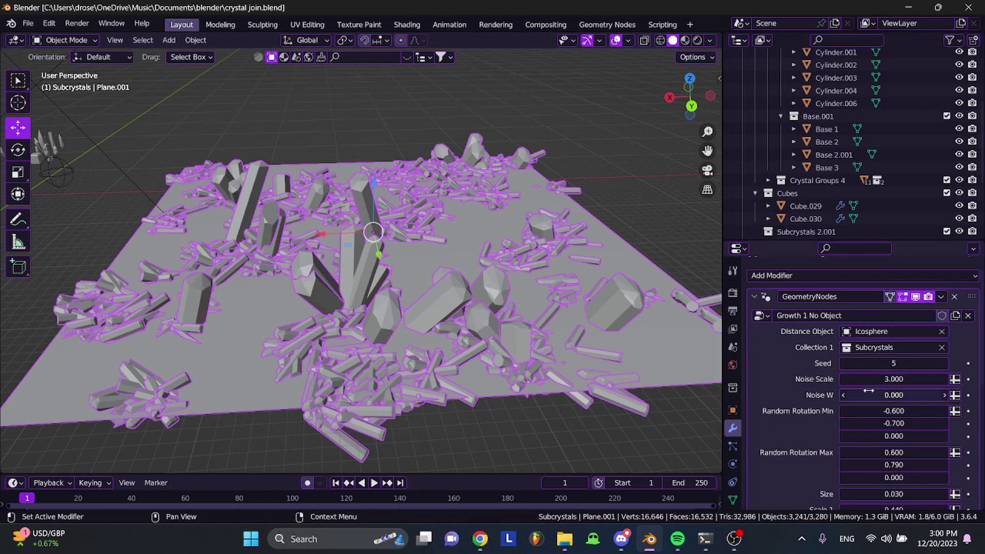
key(ctrl+s)
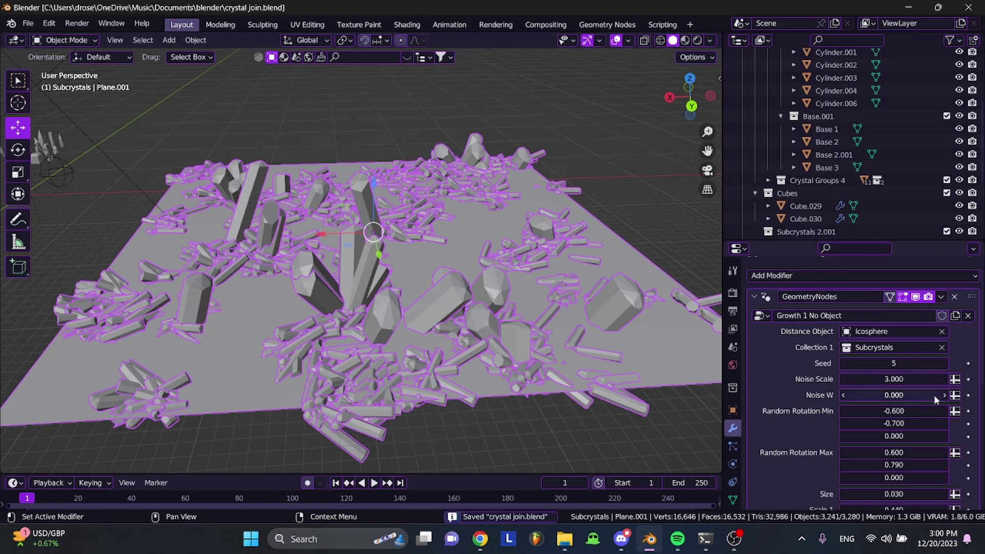
Switch to the Geometry Nodes workspace, locate the first CLUMPING frame and its Noise Texture node, and save the file
middle_drag(524, 273, 588, 262)
middle_drag(511, 241, 483, 128)
click(591, 28)
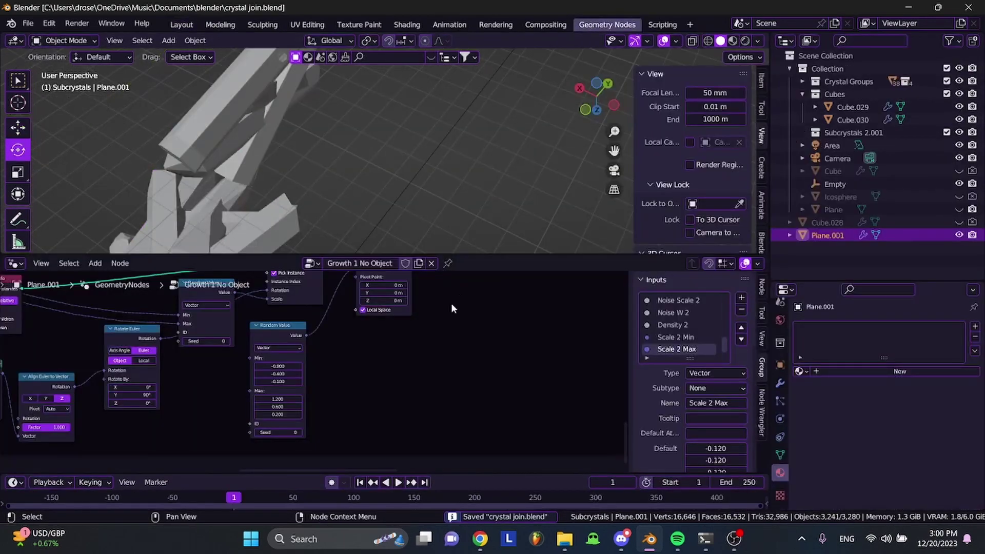
scroll(452, 303, up, 6)
scroll(451, 303, down, 3)
scroll(451, 303, left, 10)
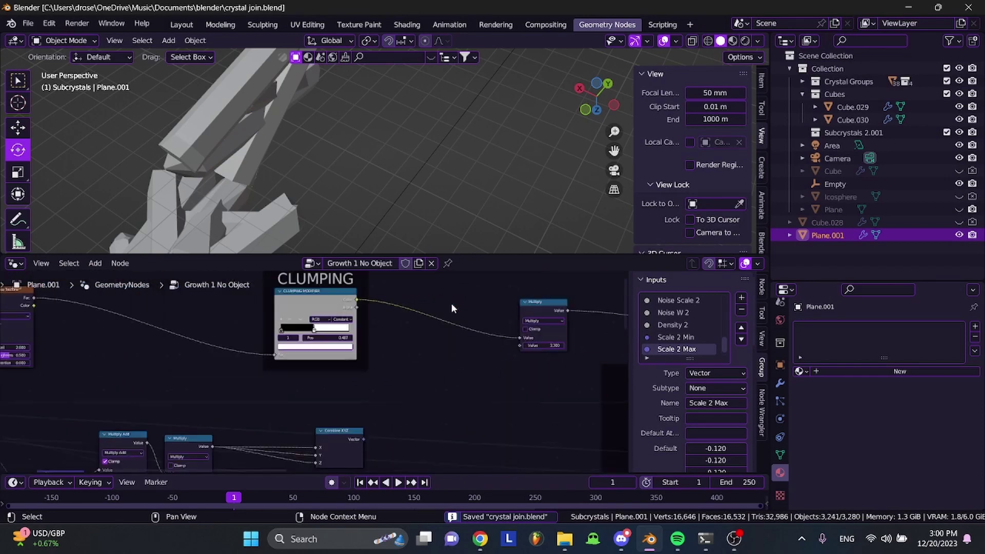
scroll(451, 303, up, 3)
scroll(451, 303, down, 2)
scroll(451, 302, right, 8)
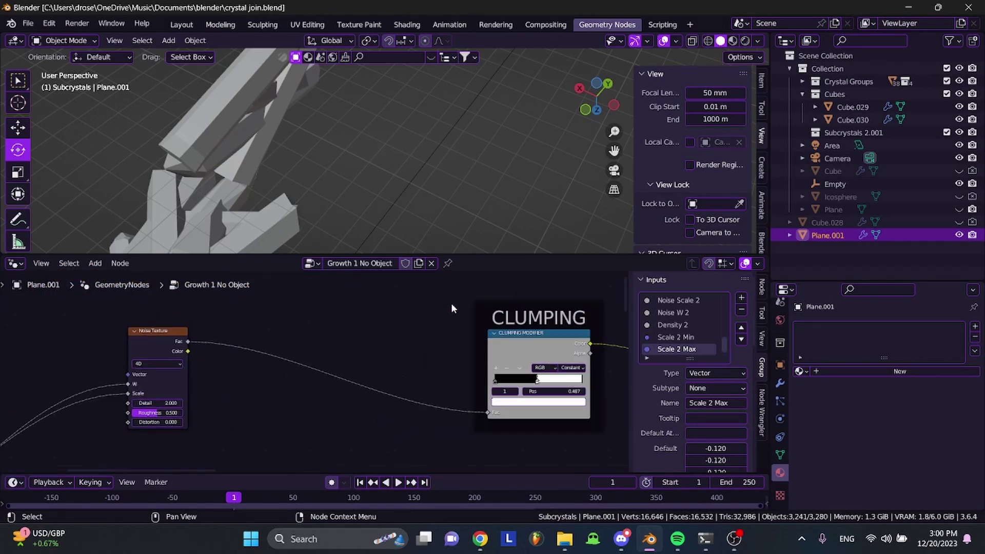
key(ctrl+s)
Move the first CLUMPING frame and its connected Noise Texture node closer together
click(416, 337)
drag(416, 337, 286, 327)
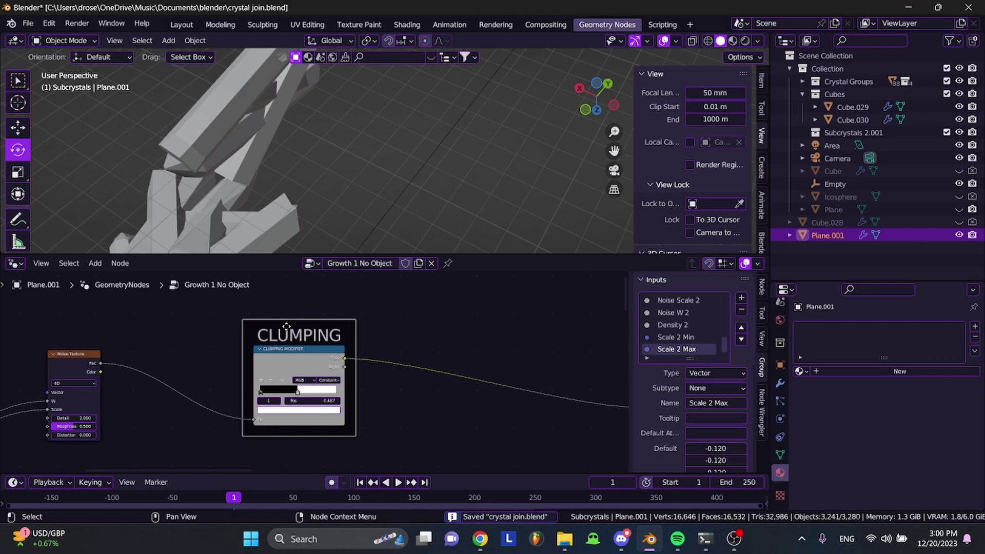
scroll(287, 326, up, 2)
scroll(286, 326, left, 5)
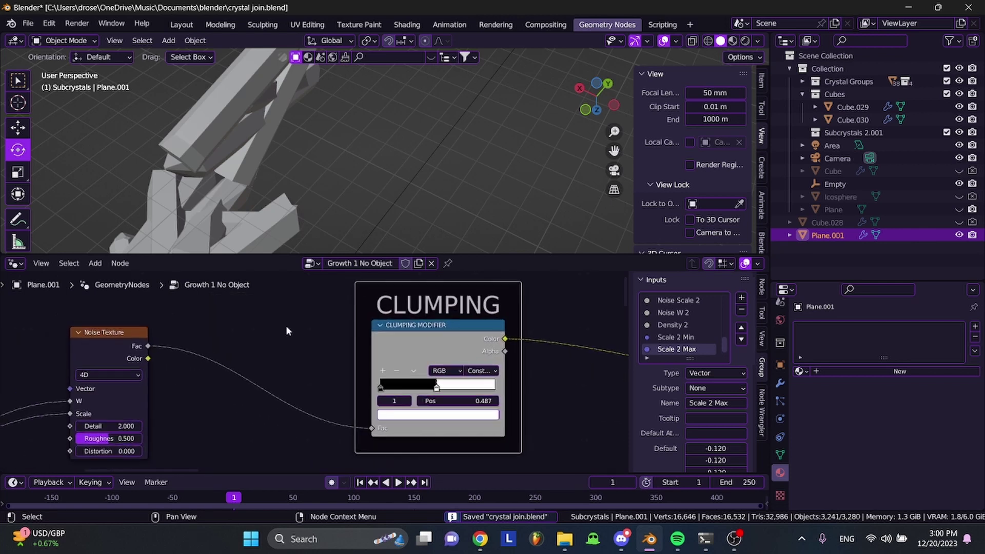
scroll(286, 331, down, 1)
drag(141, 350, 186, 349)
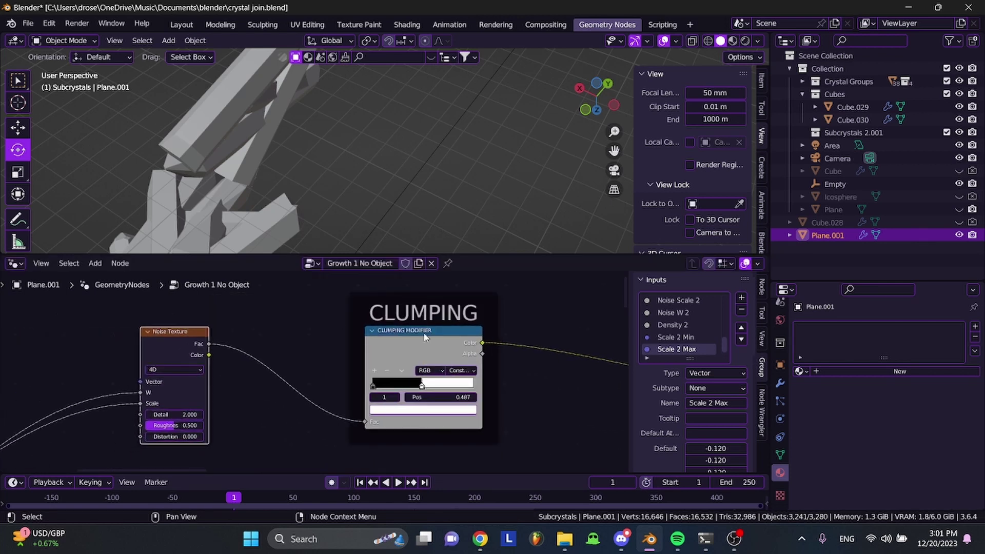
Bring the crystal plane into view, save the file and adjust the white stop's position on the CLUMPING MODIFIER ramp
click(389, 340)
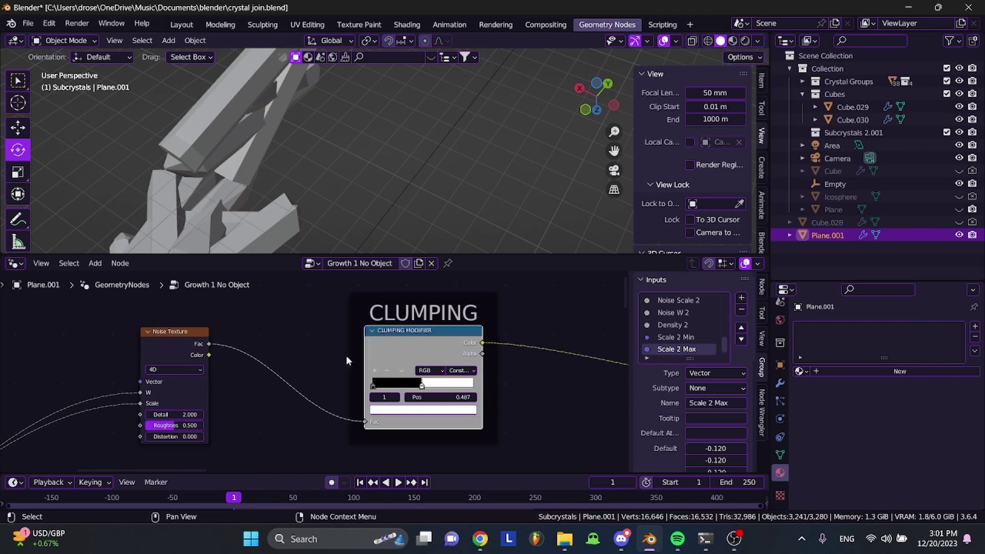
click(469, 307)
scroll(416, 214, down, 9)
scroll(415, 214, up, 5)
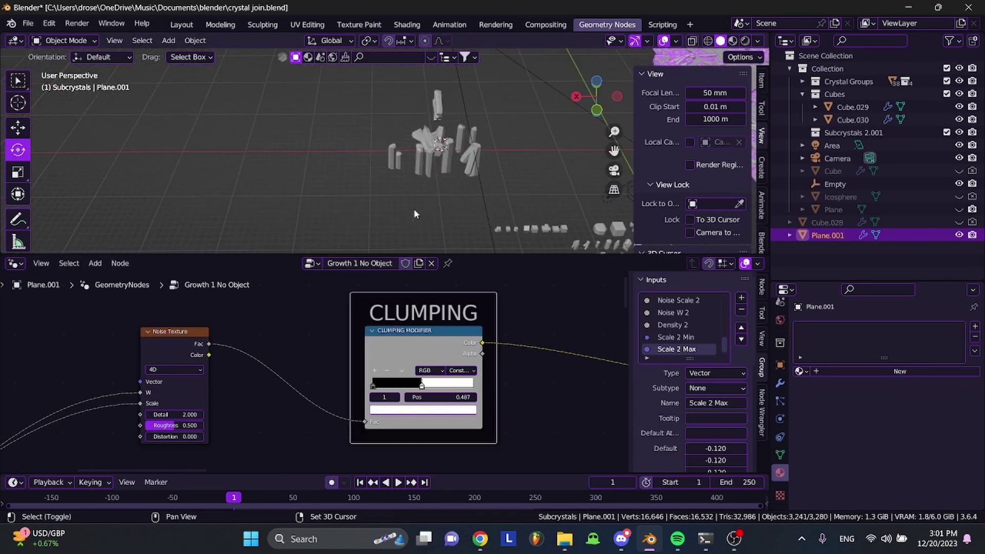
scroll(416, 214, up, 5)
key(ctrl+s)
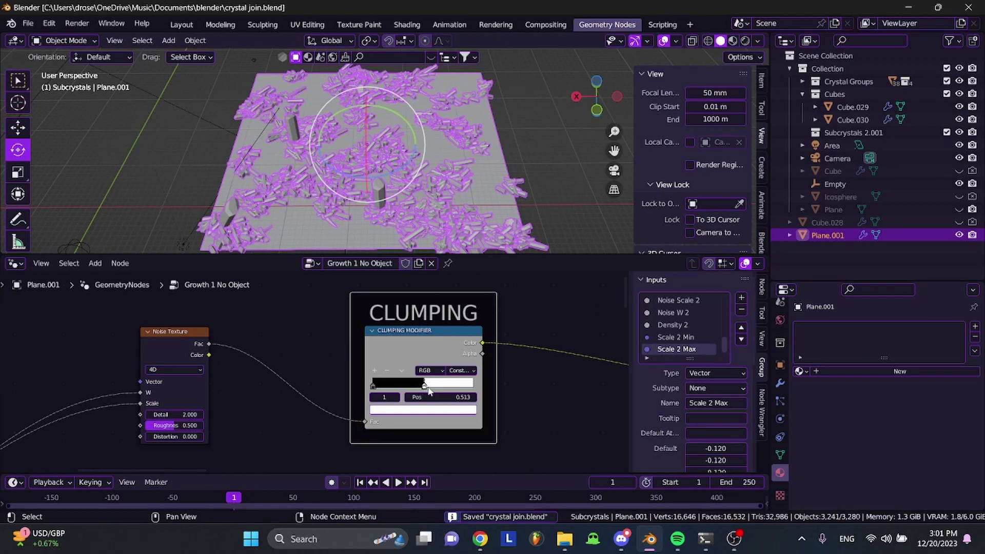
drag(430, 391, 414, 386)
Set the white stop of the second CLUMPING frame's Color Ramp to position 0.538 and save the file
scroll(294, 398, down, 1)
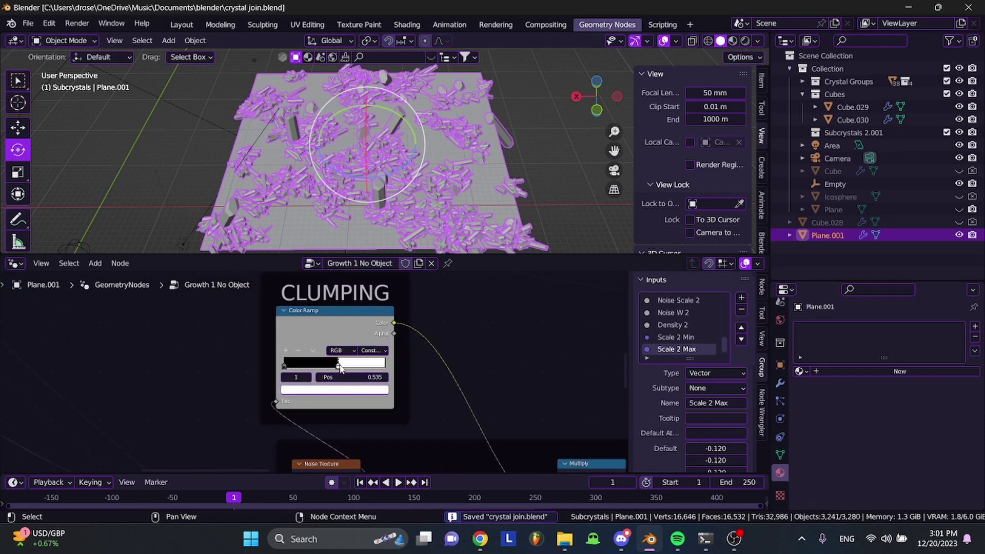
drag(340, 369, 338, 368)
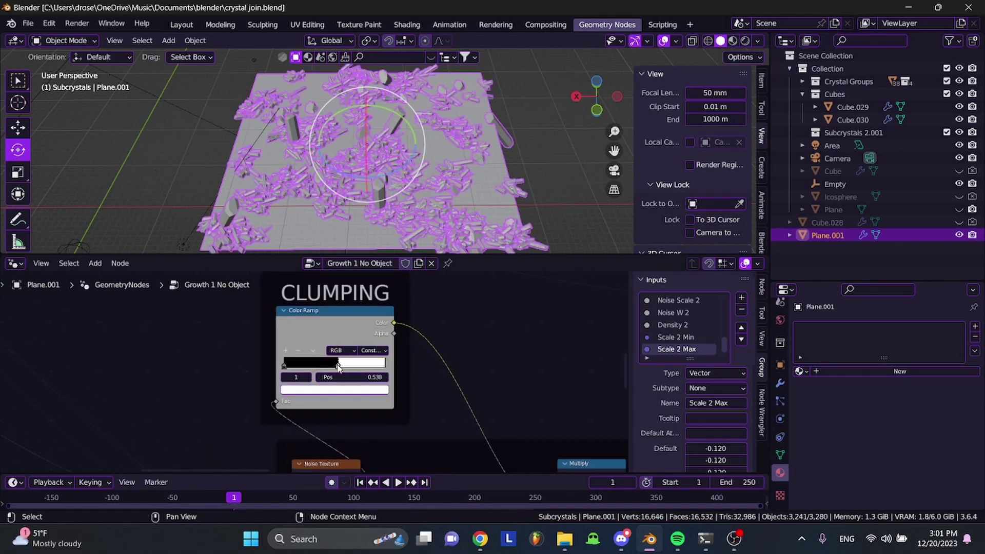
key(ctrl+s)
Deselect the plane, save the file and examine the rest of the Growth 1 No Object node tree
scroll(460, 366, down, 1)
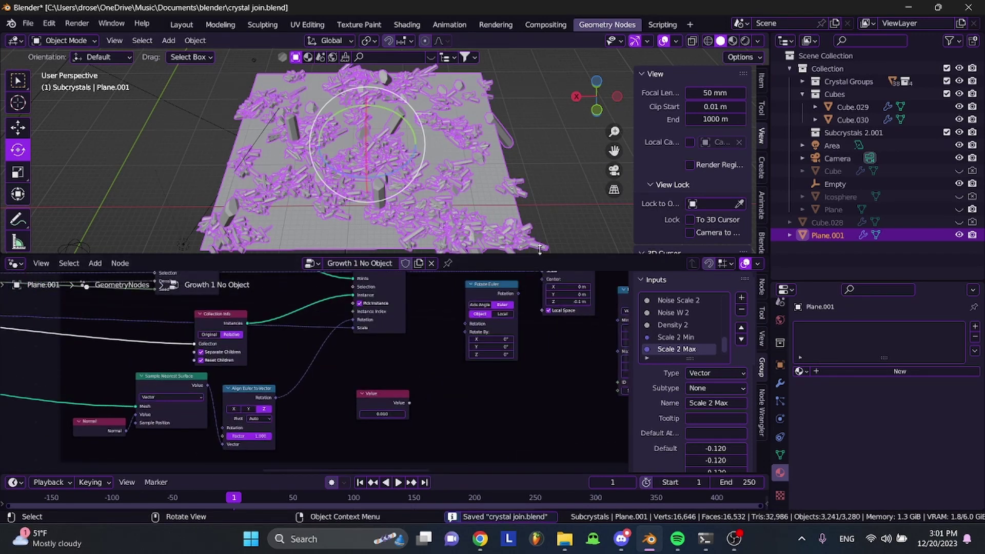
click(539, 248)
key(ctrl+s)
scroll(482, 352, down, 3)
scroll(482, 352, left, 3)
scroll(482, 352, right, 2)
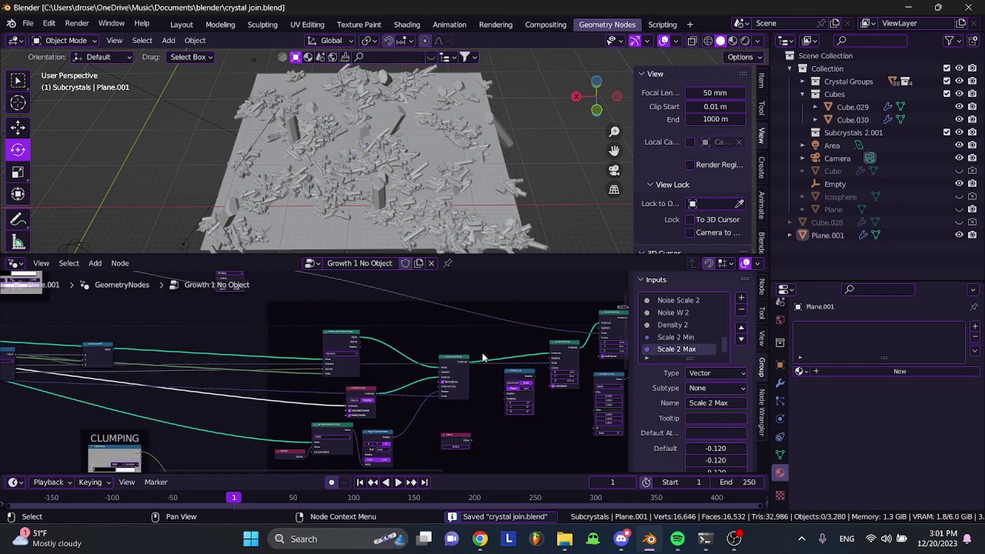
scroll(482, 352, down, 2)
scroll(482, 352, left, 5)
scroll(482, 352, up, 1)
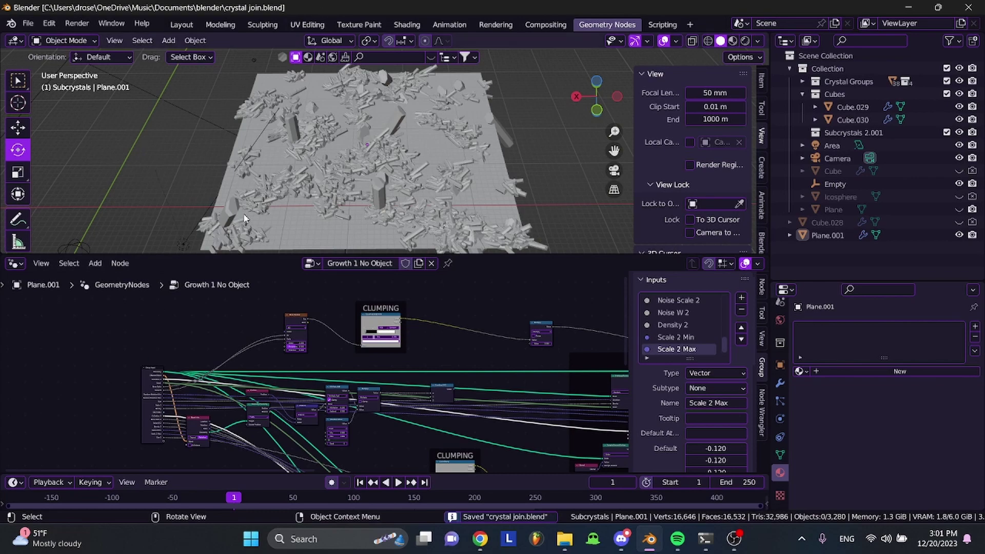
Return to the Layout workspace, select the crystal-covered plane and save the file
click(189, 23)
middle_drag(333, 206, 385, 235)
click(376, 252)
key(ctrl+s)
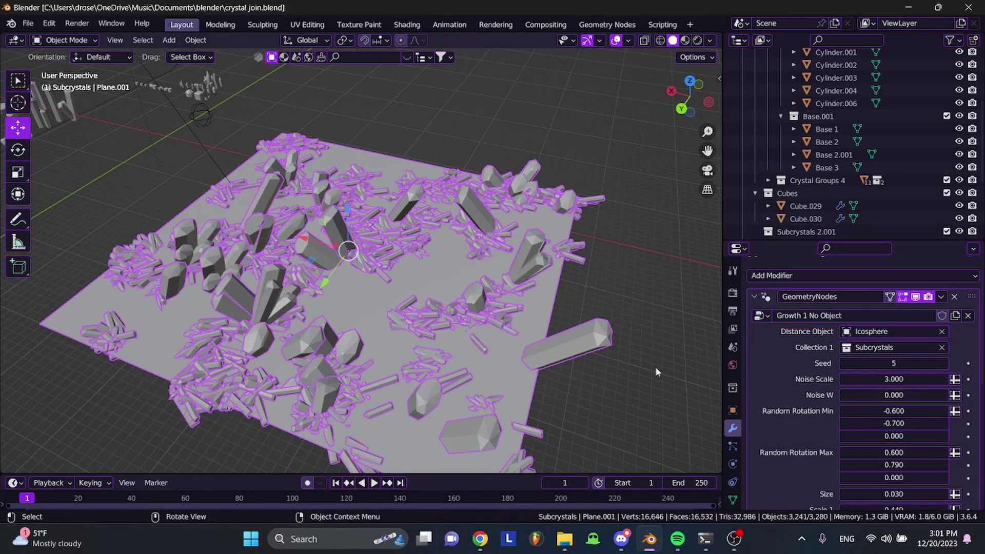
Try to set the Noise Scale of the plane's GeometryNodes modifier to 0.1 and look through the remaining inputs
click(883, 379)
text(0)
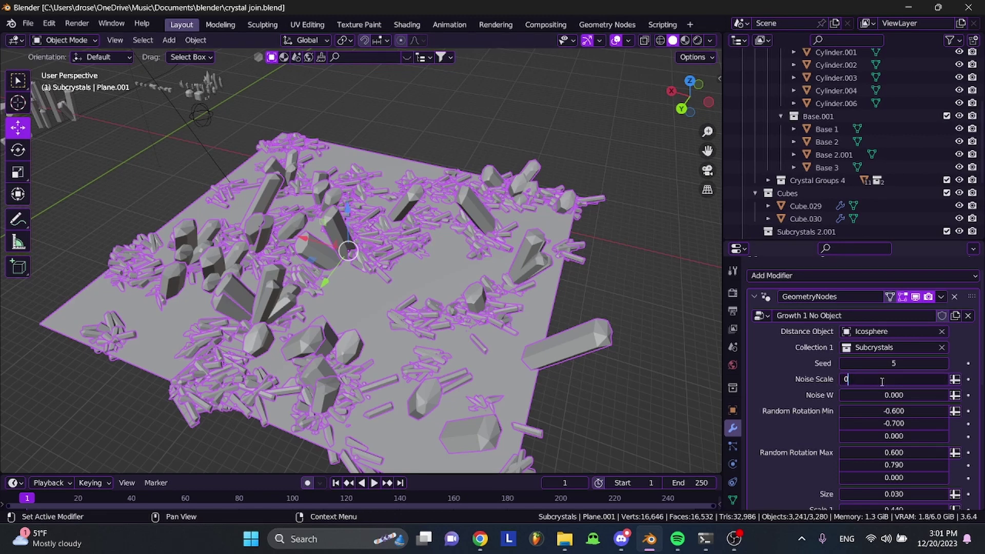
text(.1)
key(Return)
scroll(789, 440, down, 5)
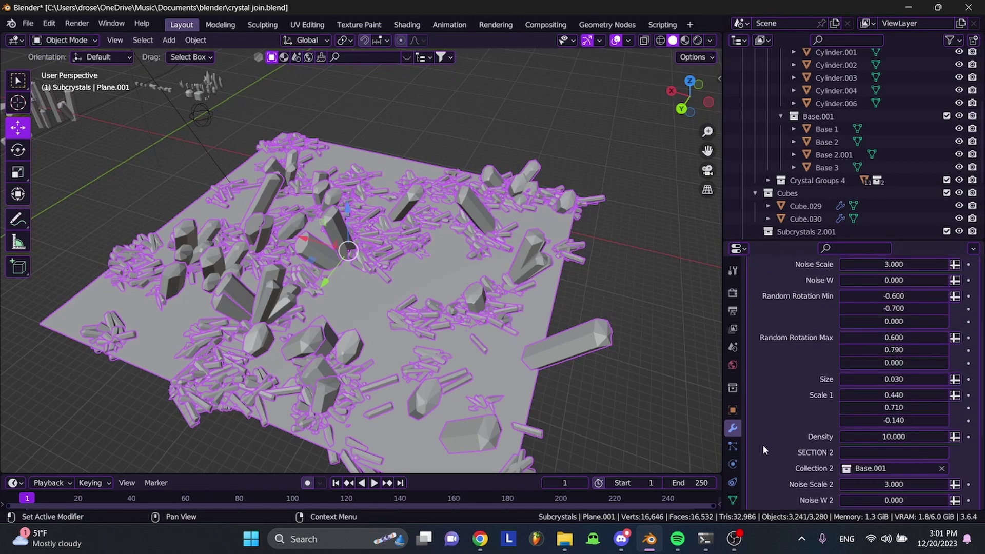
Save the file, then try a Noise Scale 2 of 1.000 in the plane's GeometryNodes modifier and check the clumping
key(ctrl+s)
click(892, 449)
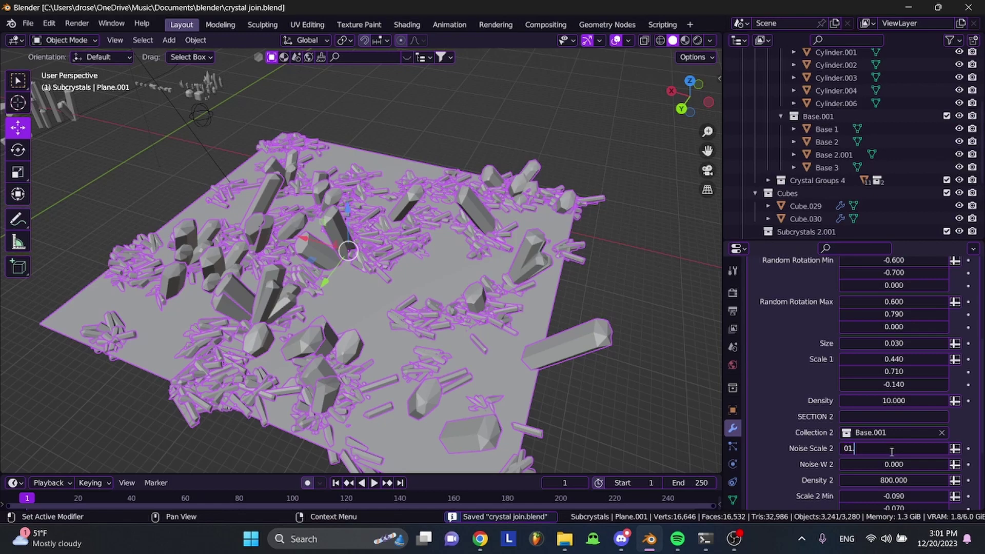
text(01)
key(Return)
click(891, 449)
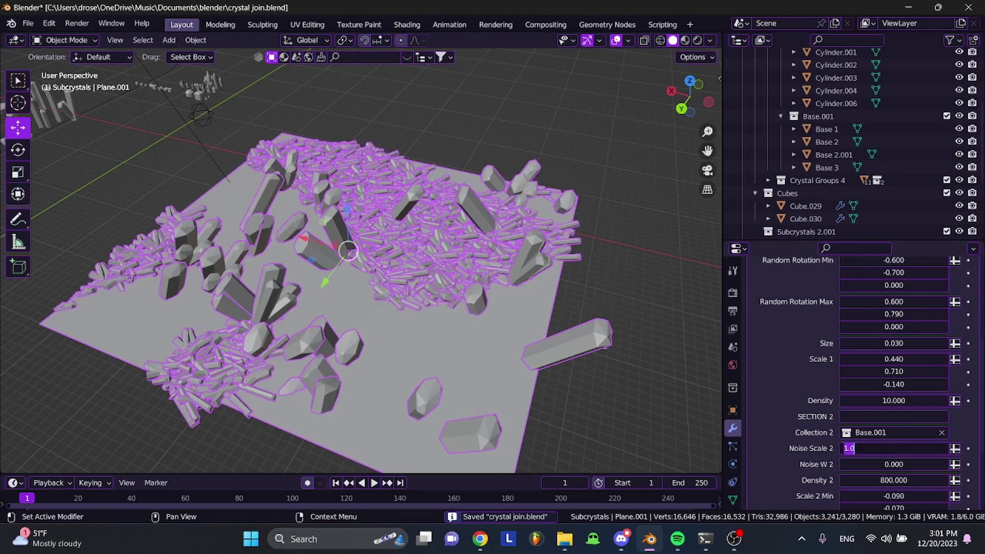
click(606, 343)
middle_drag(605, 344, 613, 388)
scroll(395, 202, down, 3)
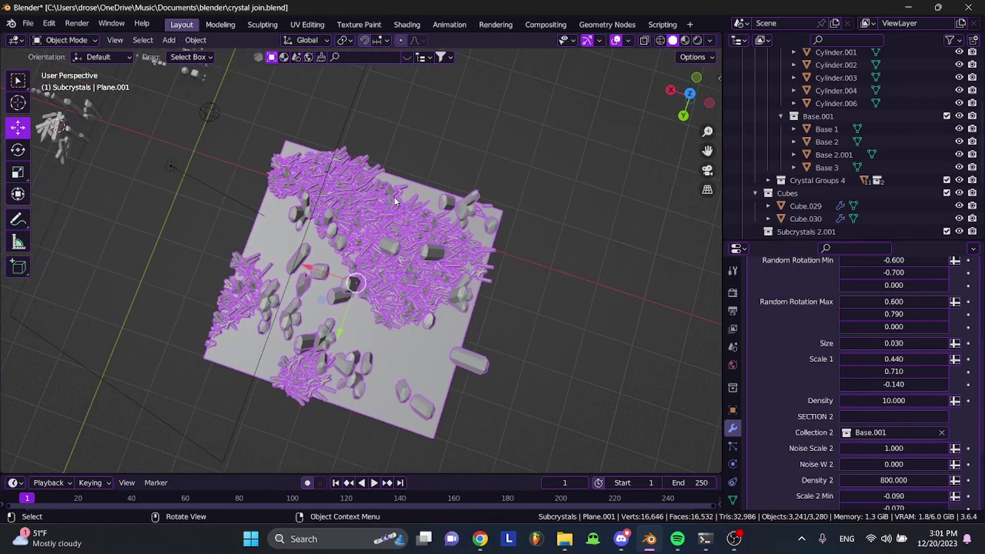
Try a Noise Scale 2 of 5.000 for the small base crystals on the plane
click(911, 448)
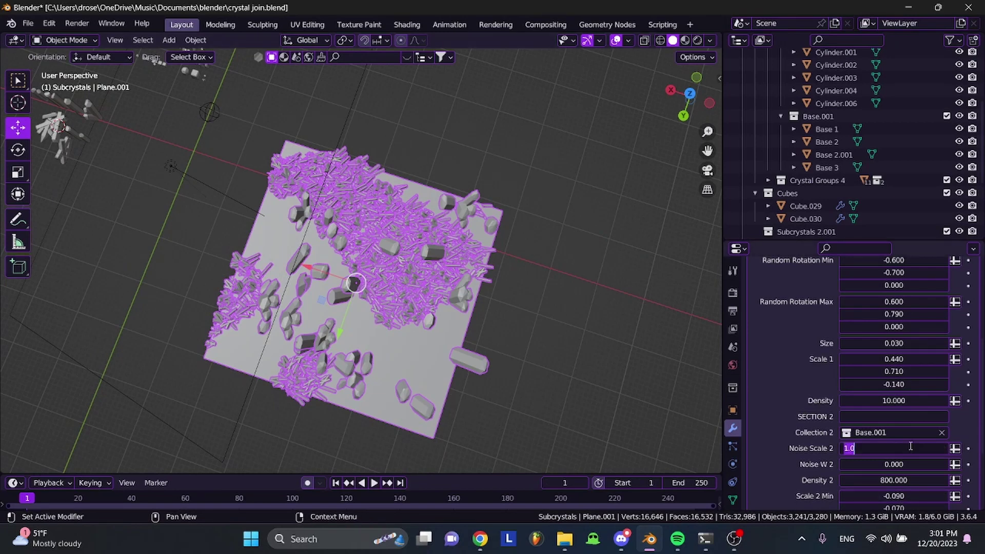
text(5)
key(Return)
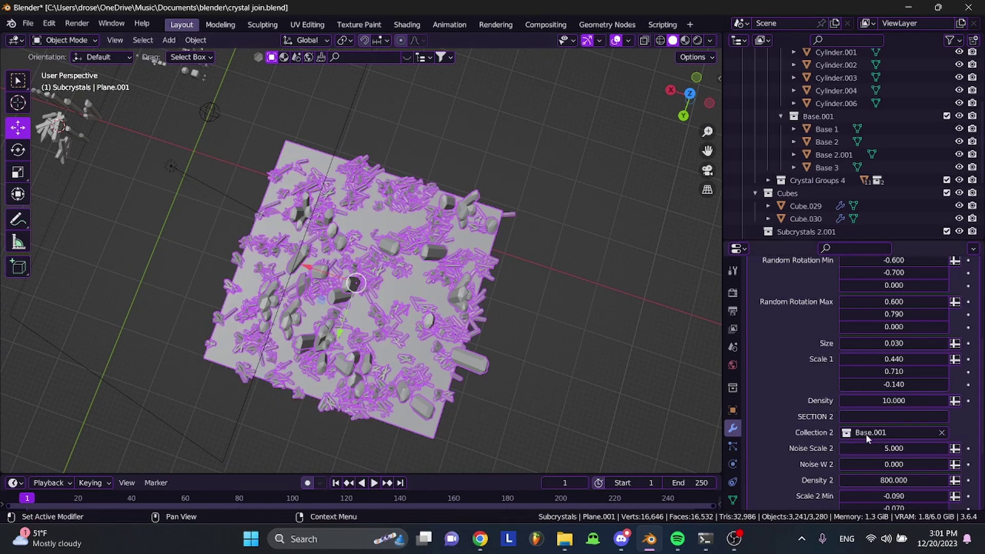
Set Noise Scale 2 back to 3.000, deselect the plane and save the file
click(877, 445)
key(Return)
click(593, 333)
key(ctrl+s)
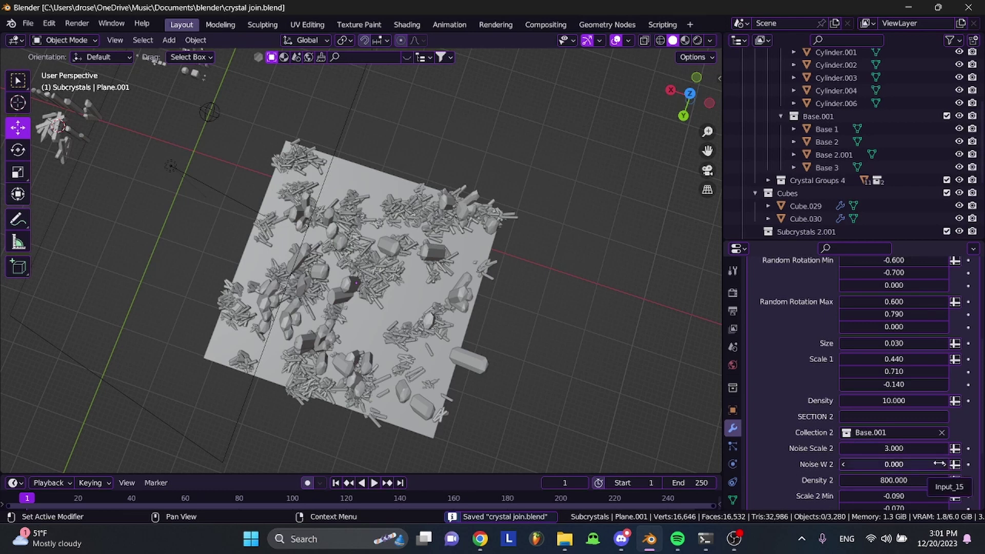
Try shifting the Noise W 2 and Noise W values of the plane's modifier and save the file
mouse_move(939, 464)
mouse_down()
mouse_move(967, 464)
mouse_move(939, 464)
mouse_up()
scroll(833, 419, up, 5)
key(ctrl+s)
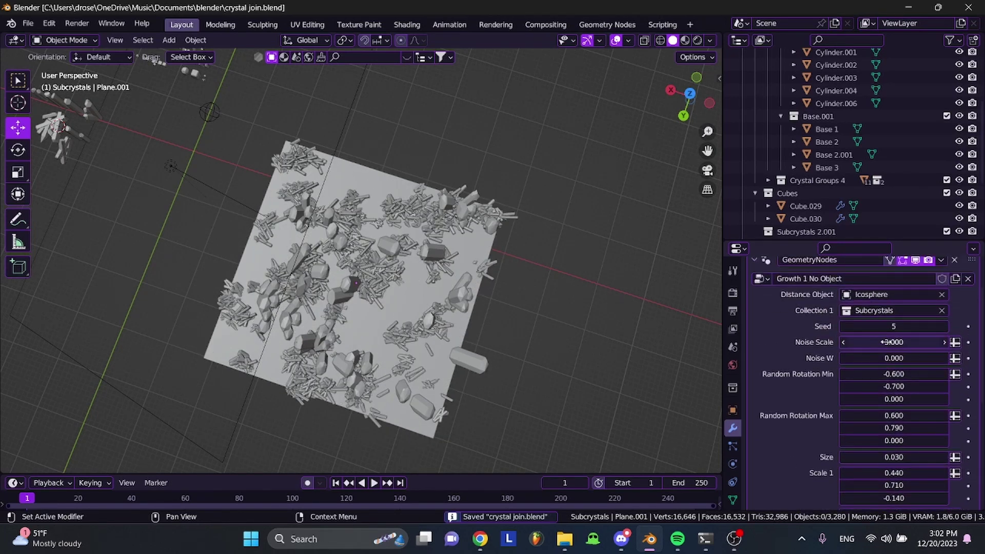
mouse_move(884, 356)
mouse_down()
mouse_move(902, 356)
mouse_move(884, 356)
mouse_up()
key(ctrl+s)
scroll(807, 419, down, 3)
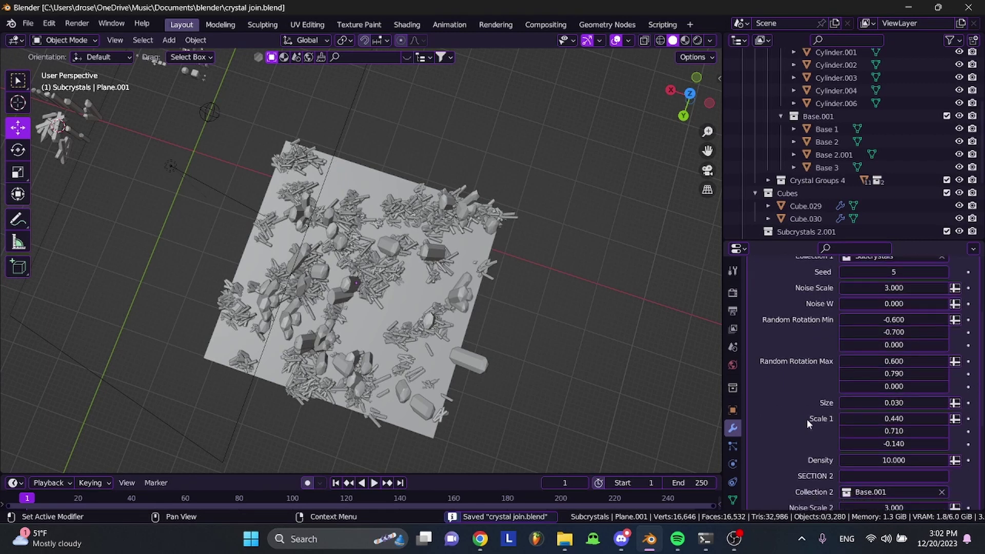
Select the crystal-covered plane, try adjusting the Z value of Random Rotation Max and save the file
click(429, 256)
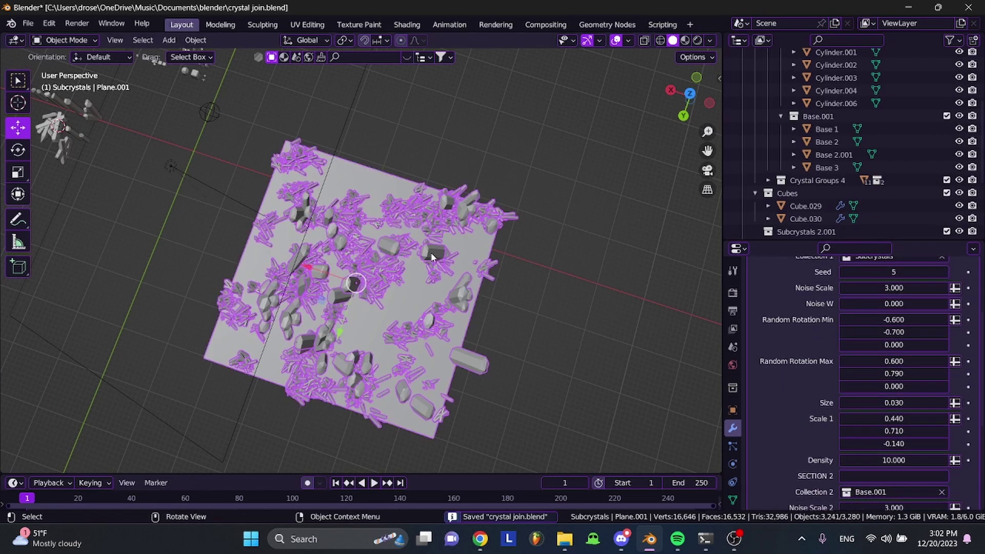
middle_drag(430, 257, 421, 211)
mouse_move(898, 387)
mouse_down()
mouse_move(907, 387)
mouse_move(893, 387)
mouse_up()
key(ctrl+s)
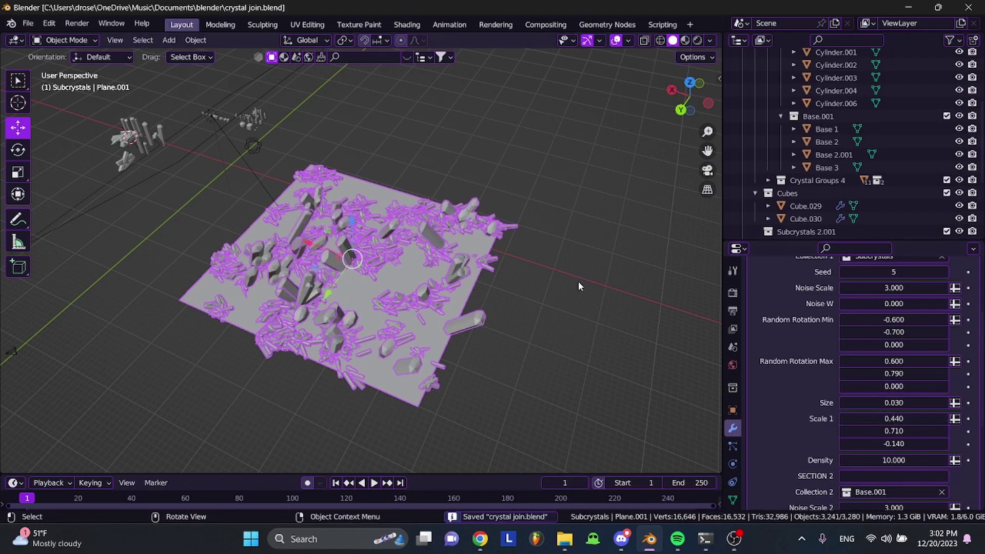
Set all three Scale 1 values of the plane's modifier to -0.130
scroll(578, 282, up, 5)
middle_drag(578, 283, 579, 282)
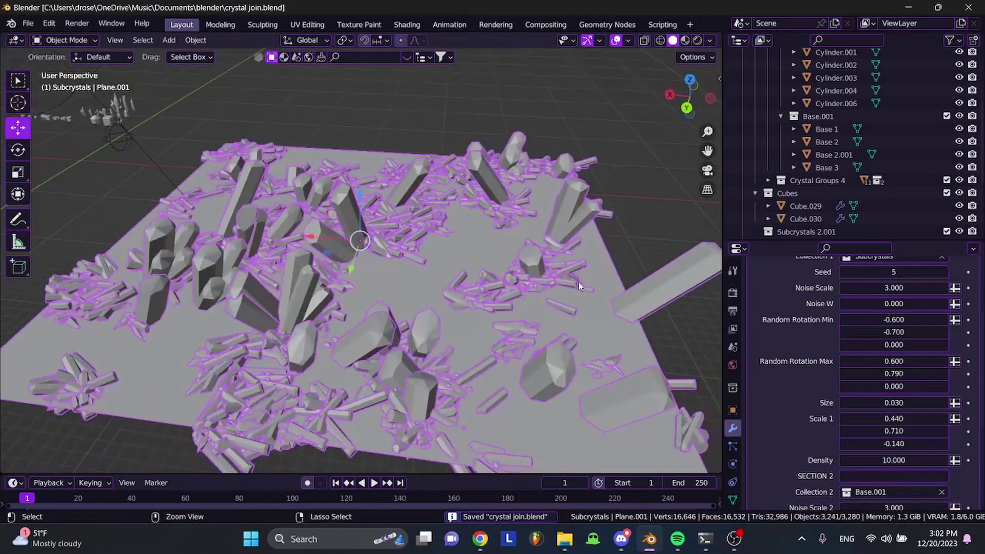
drag(877, 418, 895, 419)
key(BackSpace)
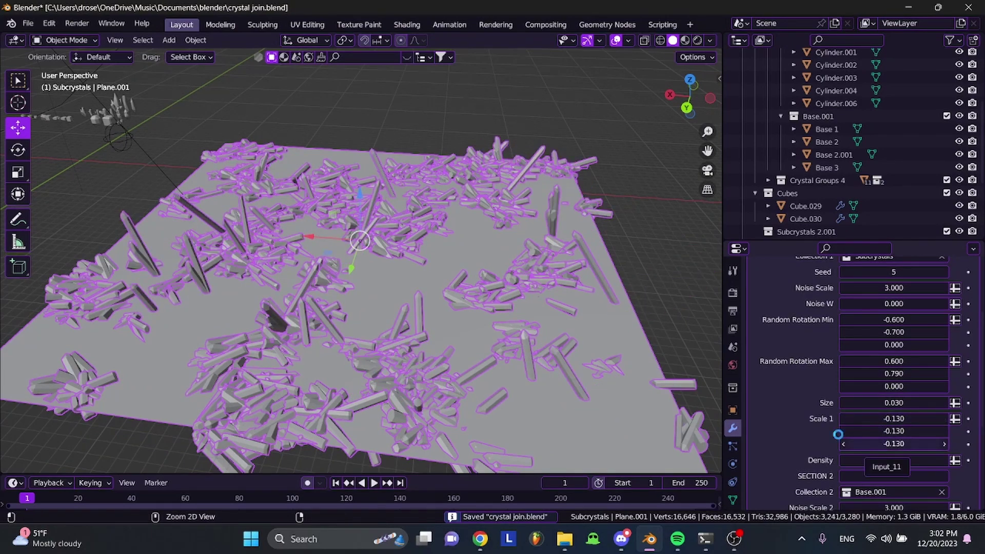
Set Scale 1 to -0.440 in X and -0.430 in Y, deselect the plane and save the file
middle_drag(446, 326, 449, 324)
mouse_move(900, 430)
mouse_down()
mouse_move(852, 430)
mouse_move(899, 419)
mouse_up()
key(ctrl+s)
middle_drag(553, 408, 554, 438)
click(605, 212)
middle_drag(606, 213, 585, 172)
key(ctrl+s)
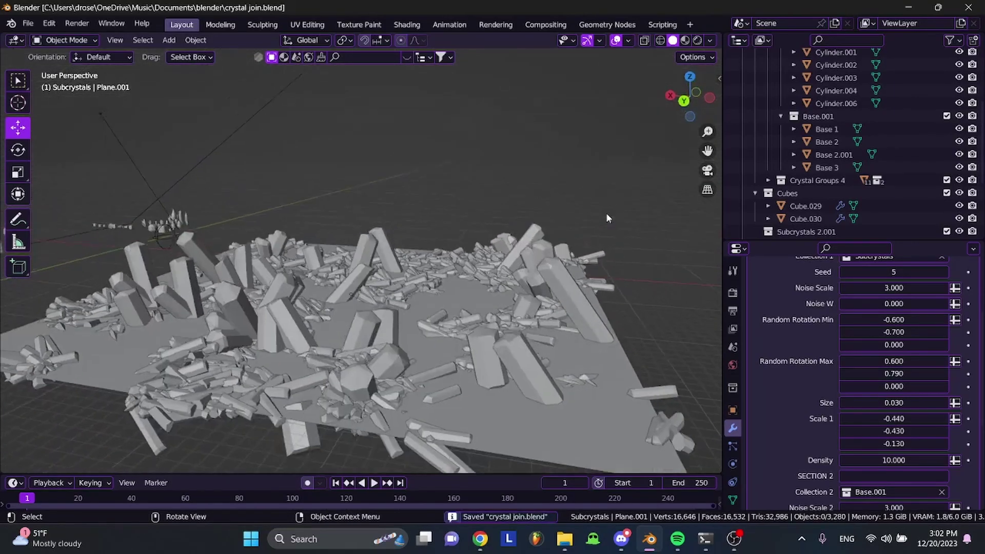
Save the file, try a different Size value for the large crystals and undo the change
scroll(605, 212, down, 2)
key(ctrl+s)
middle_drag(606, 214, 549, 208)
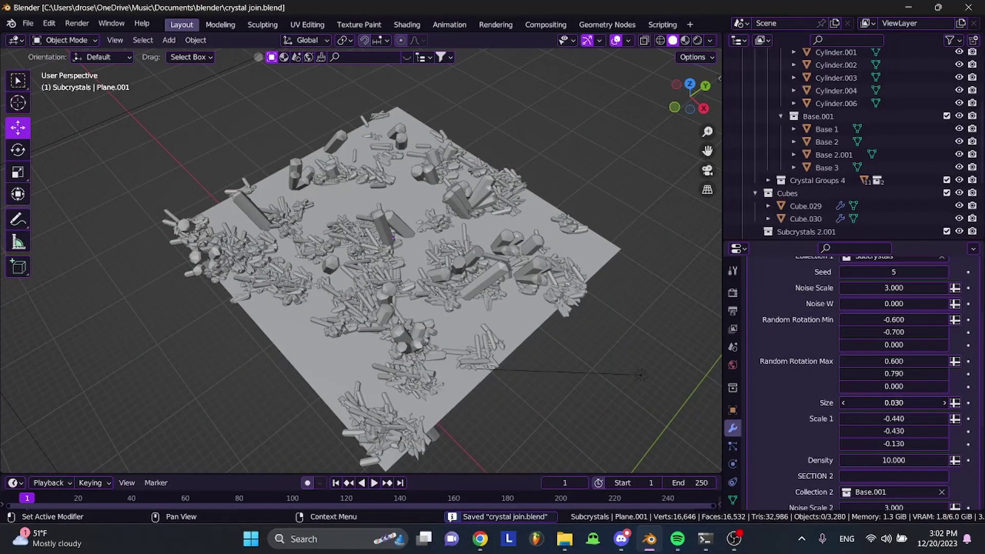
drag(894, 402, 926, 403)
key(ctrl+z)
middle_drag(692, 324, 569, 279)
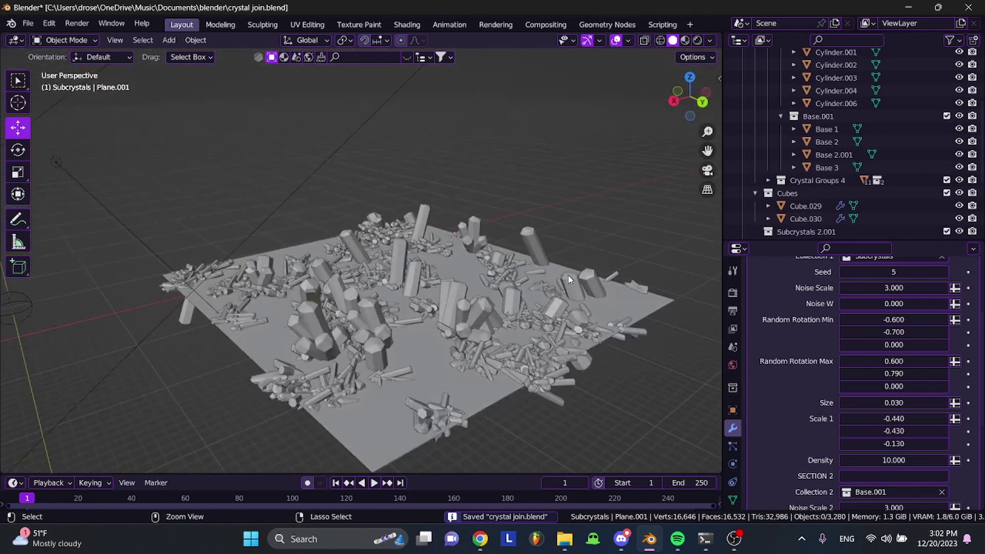
Save the file and look through the modifier's remaining inputs from Scale 1 to Size 2 and back to its start
key(ctrl+s)
scroll(818, 429, down, 5)
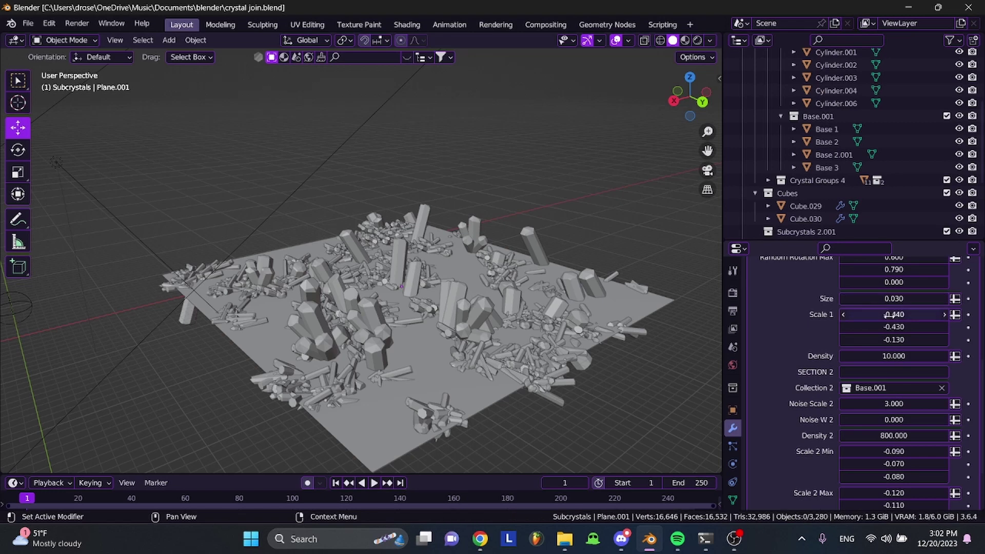
key(ctrl+s)
scroll(781, 368, down, 2)
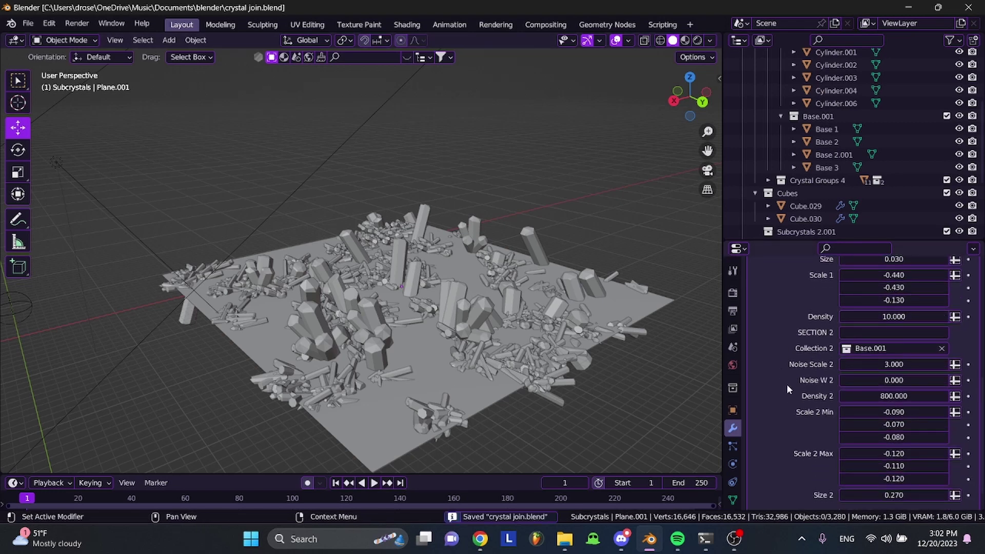
scroll(787, 384, down, 2)
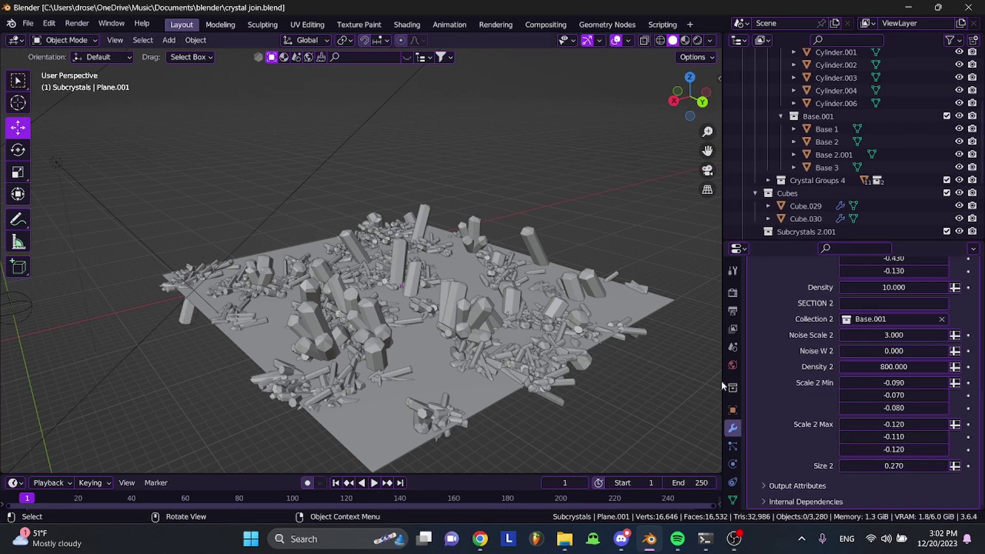
scroll(823, 417, up, 3)
middle_drag(695, 429, 683, 462)
scroll(743, 364, up, 10)
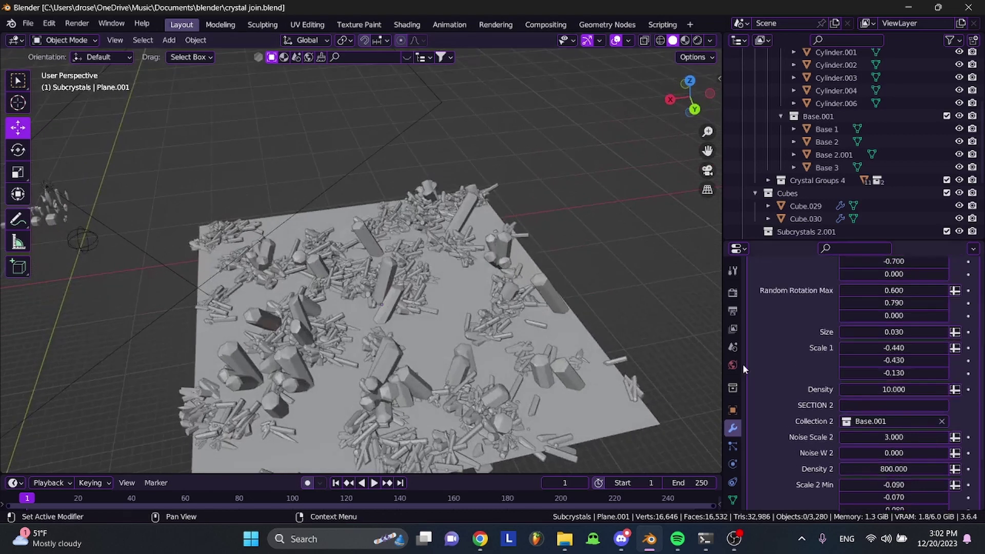
key(ctrl+s)
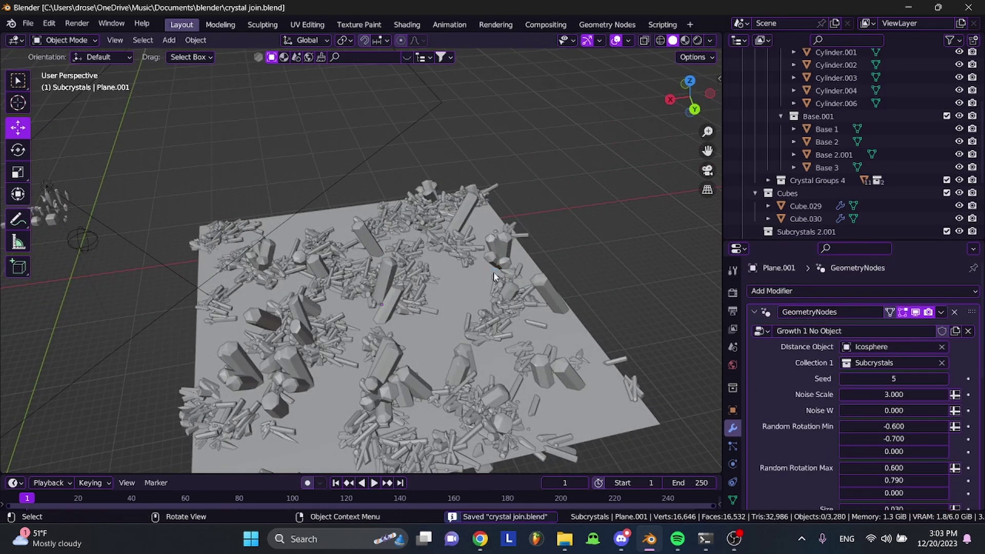
Step through different Seed values for the crystal scatter, settle on 9 and save the file
click(945, 378)
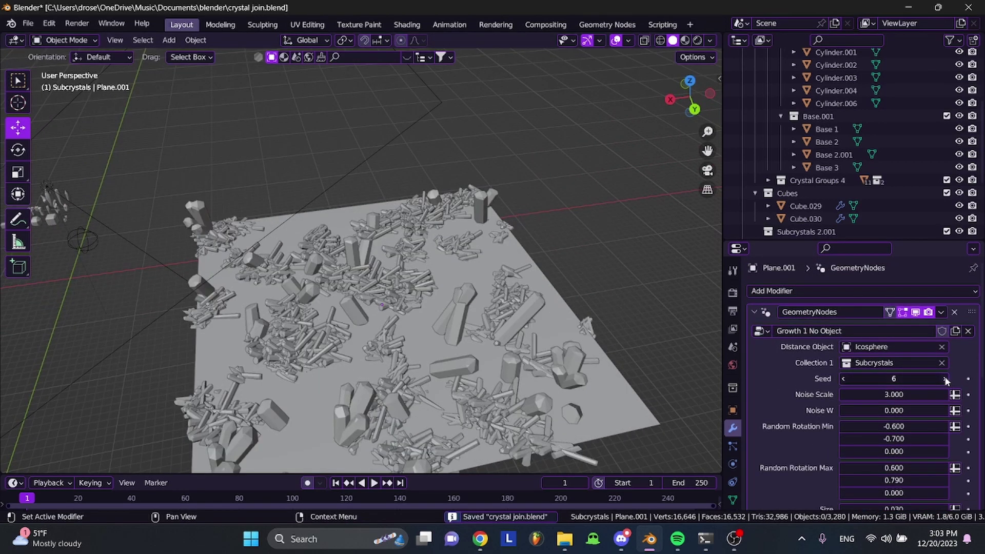
click(945, 379)
click(945, 379)
click(945, 379)
click(945, 378)
click(945, 379)
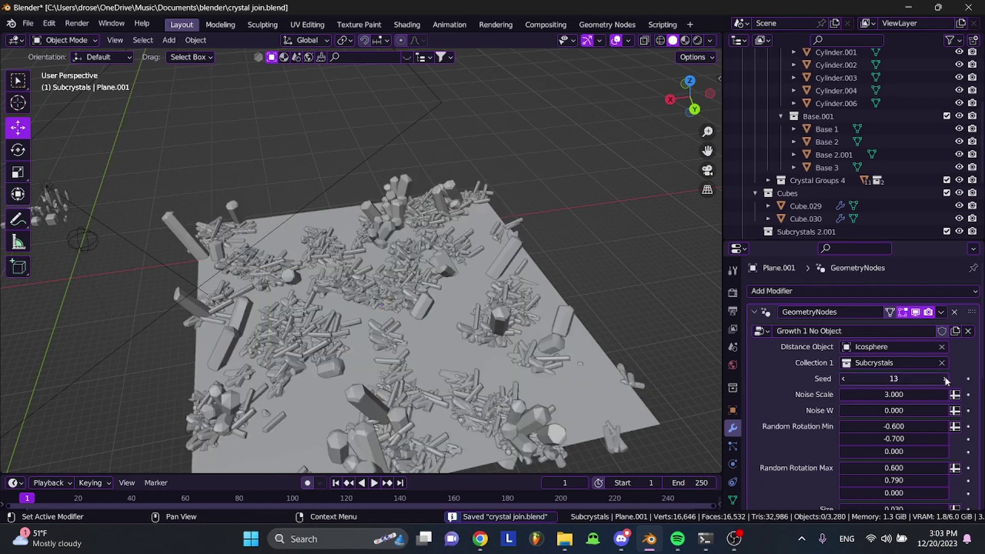
click(844, 379)
click(844, 379)
key(ctrl+s)
Dismiss the object context menu, select the crystal-covered plane and save the file
right_click(603, 176)
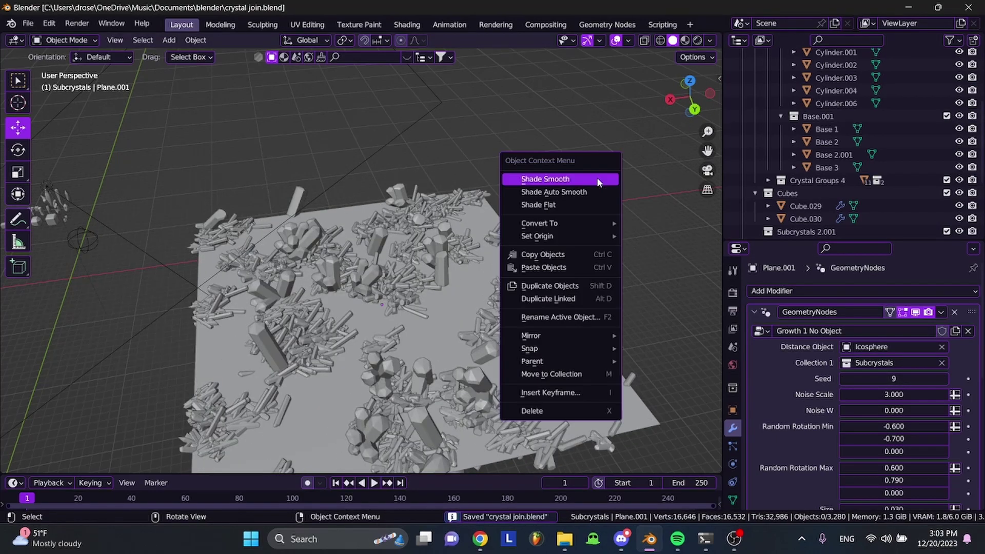
middle_drag(460, 146, 423, 312)
key(a)
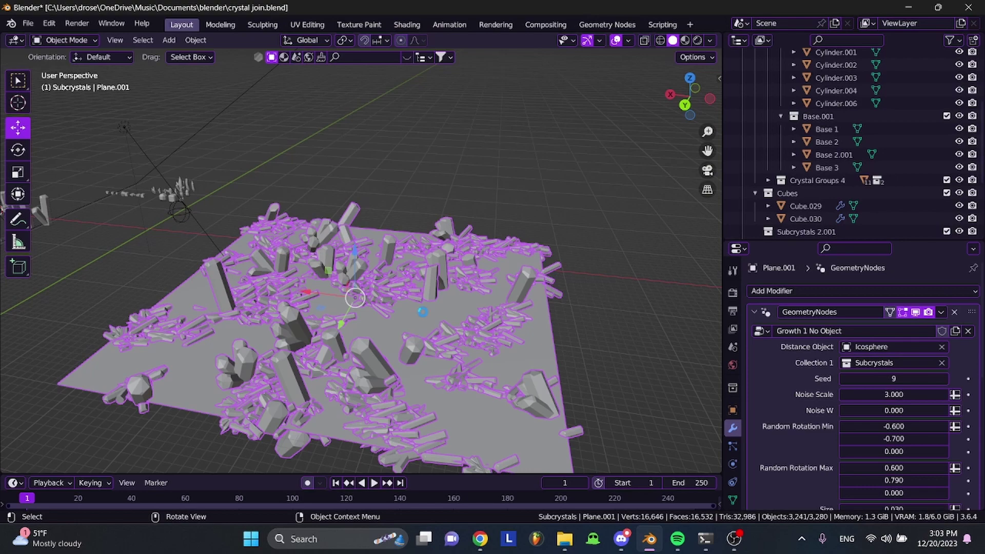
key(ctrl+s)
middle_drag(423, 312, 519, 1)
Switch to the Geometry Nodes workspace, enlarge the node editor and look over the whole Growth 1 No Object tree
click(599, 25)
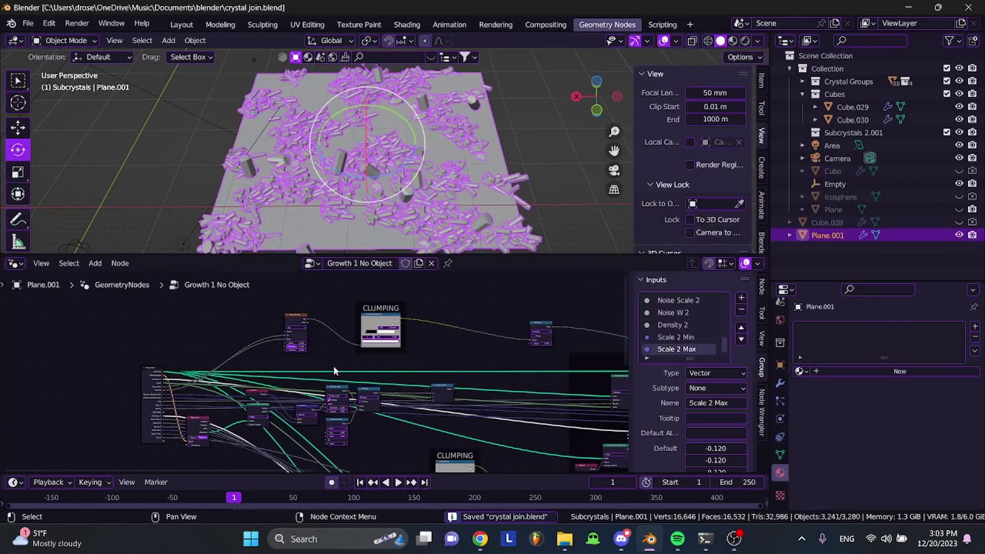
drag(498, 251, 499, 166)
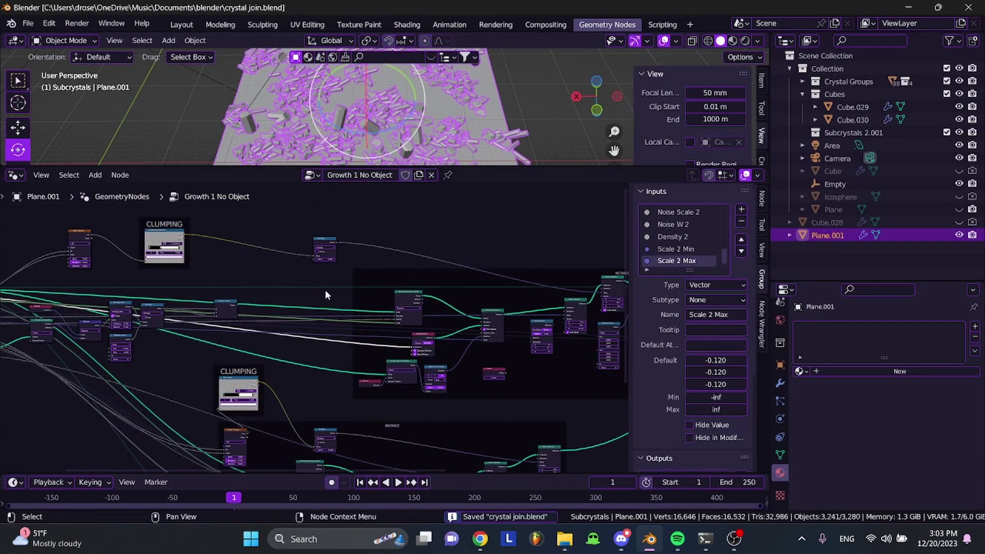
scroll(325, 290, down, 3)
scroll(325, 290, up, 1)
scroll(324, 290, right, 2)
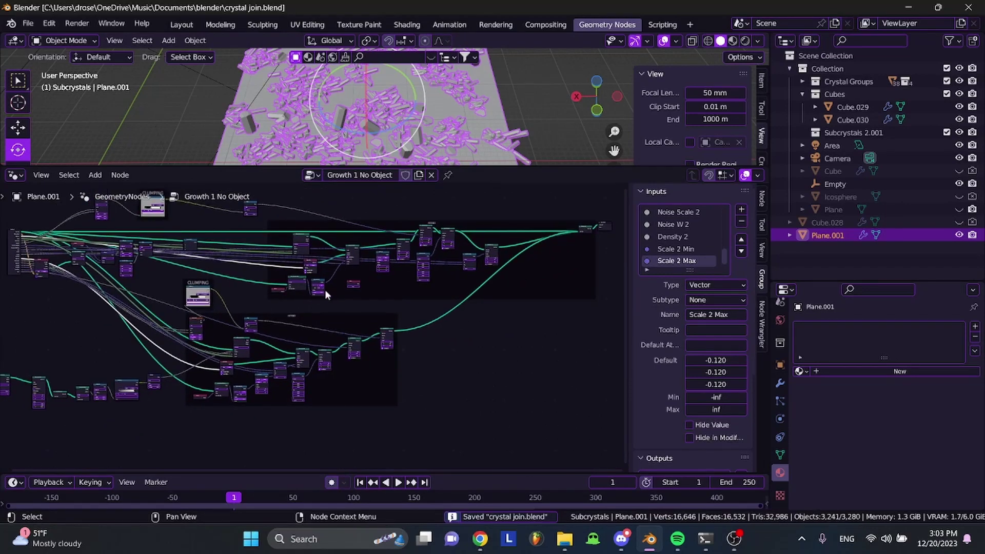
scroll(325, 289, left, 3)
scroll(325, 289, up, 1)
scroll(325, 290, up, 6)
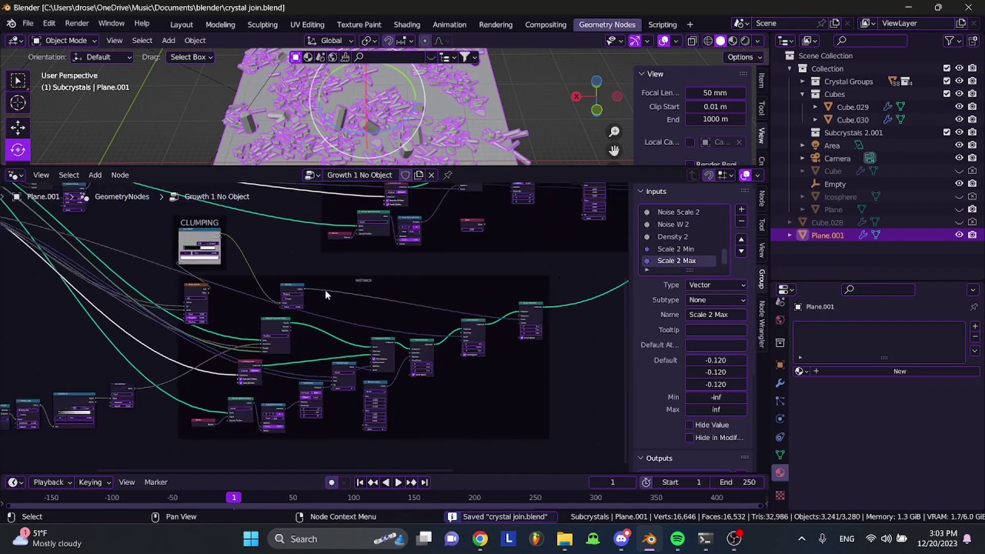
scroll(325, 290, up, 1)
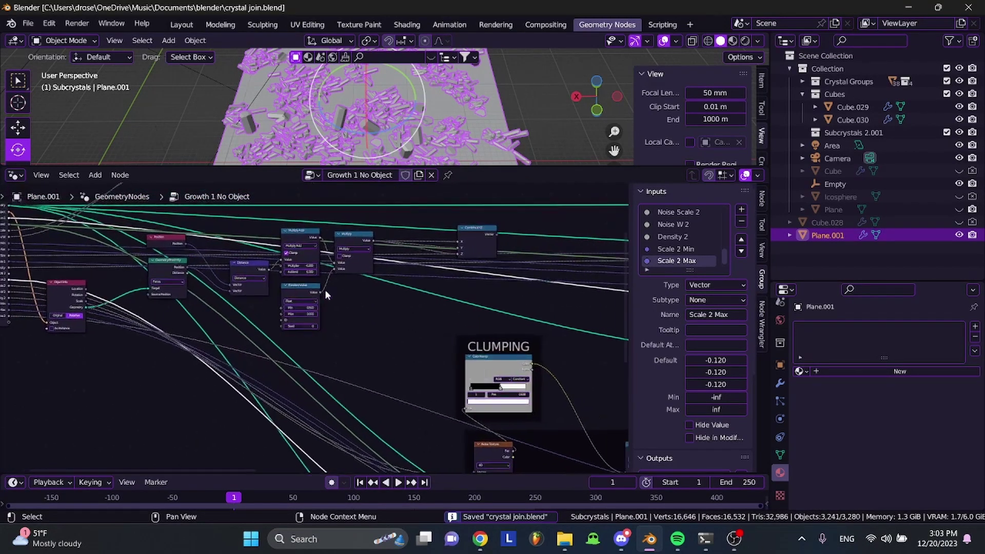
Examine the first INSTANCE frame from Distribute Points on Faces and Instance on Points to the Scale Instances nodes, and save the file
scroll(325, 290, right, 5)
scroll(398, 249, right, 3)
scroll(397, 249, right, 3)
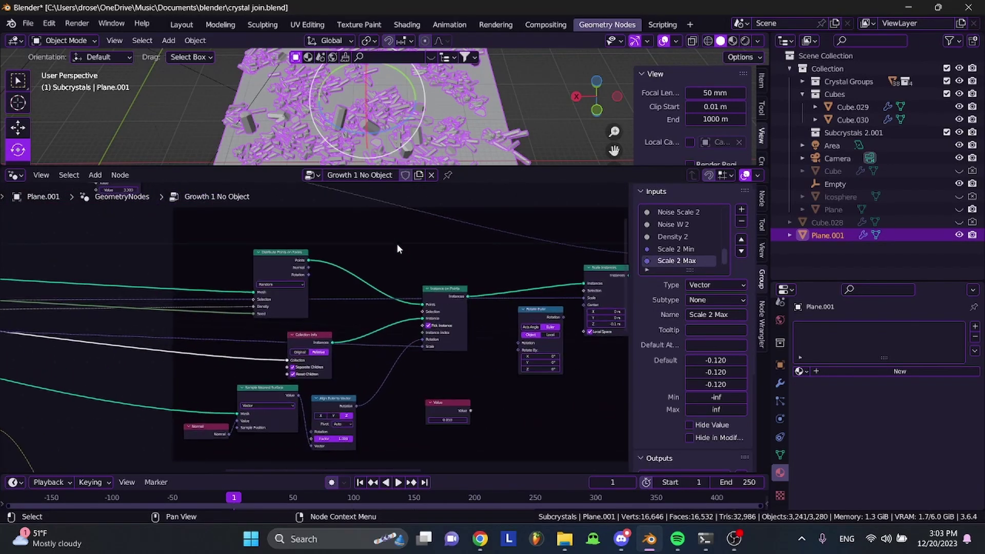
scroll(397, 248, up, 2)
scroll(398, 249, right, 2)
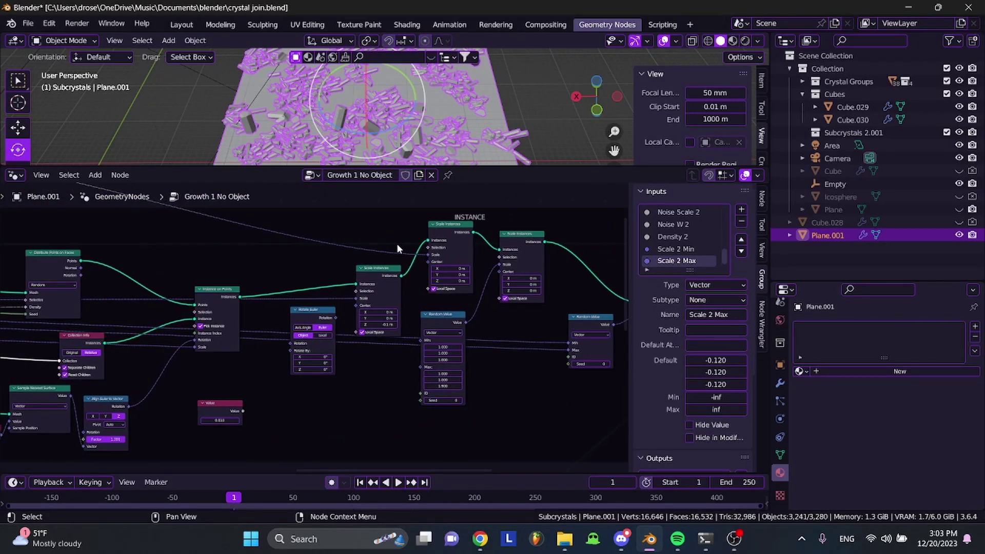
key(ctrl+s)
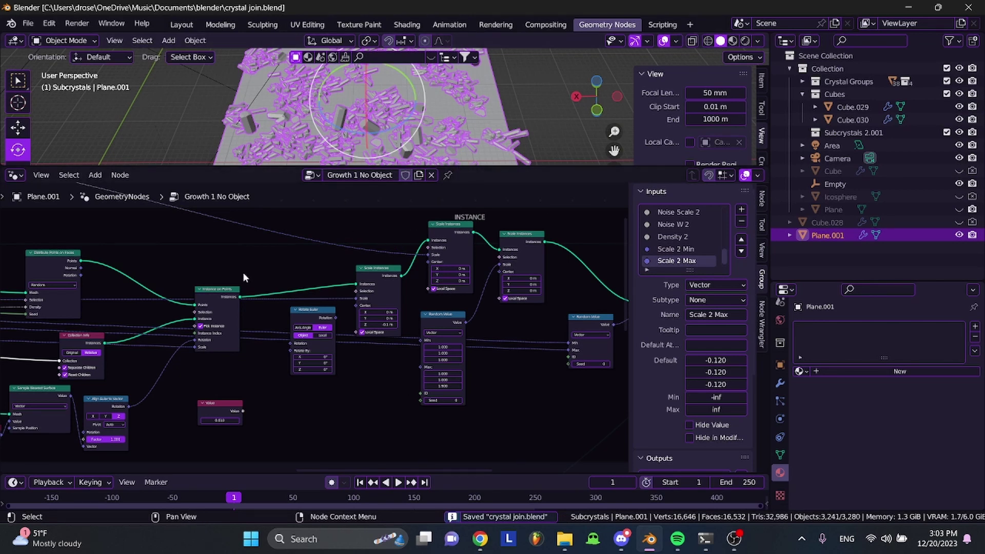
scroll(243, 273, left, 3)
scroll(243, 273, up, 5)
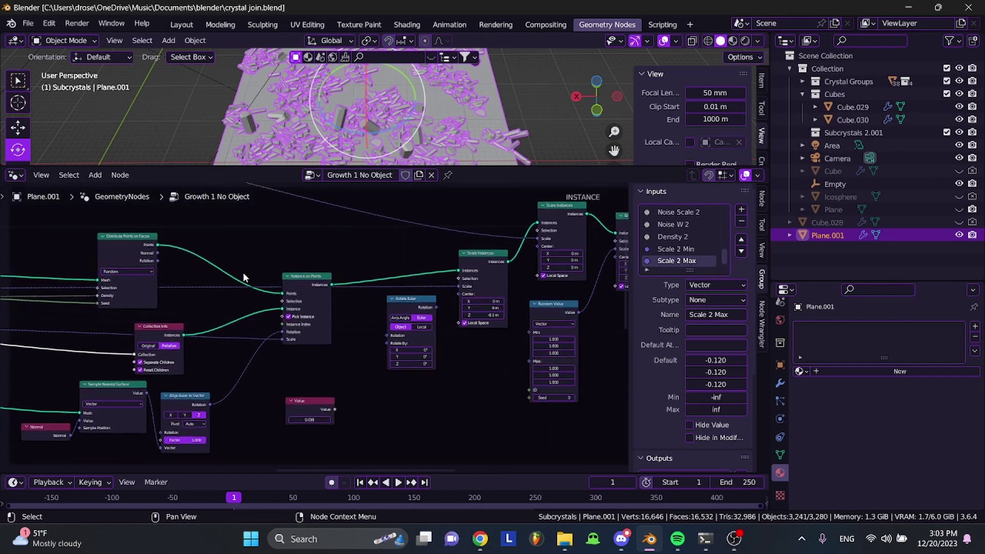
scroll(341, 286, right, 5)
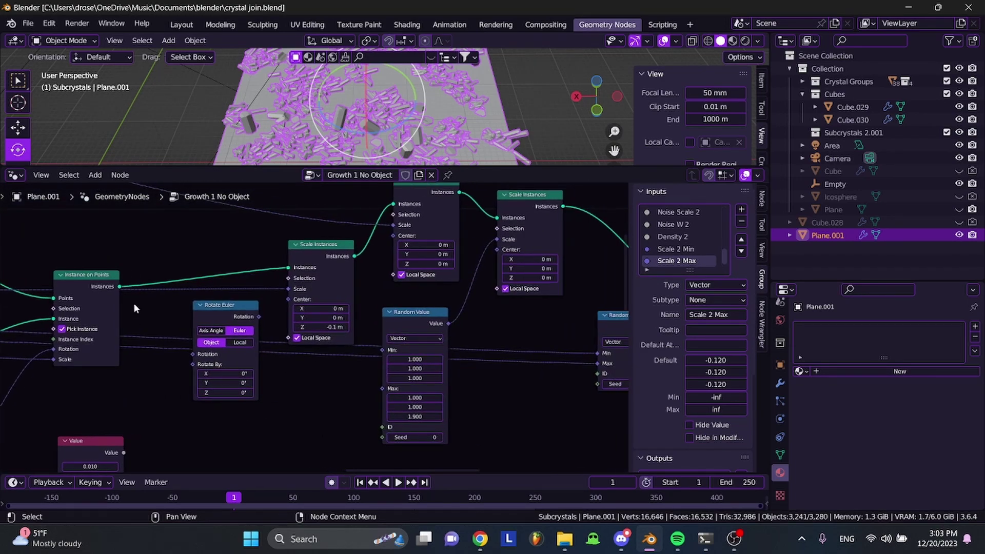
scroll(94, 272, left, 5)
scroll(162, 280, down, 2)
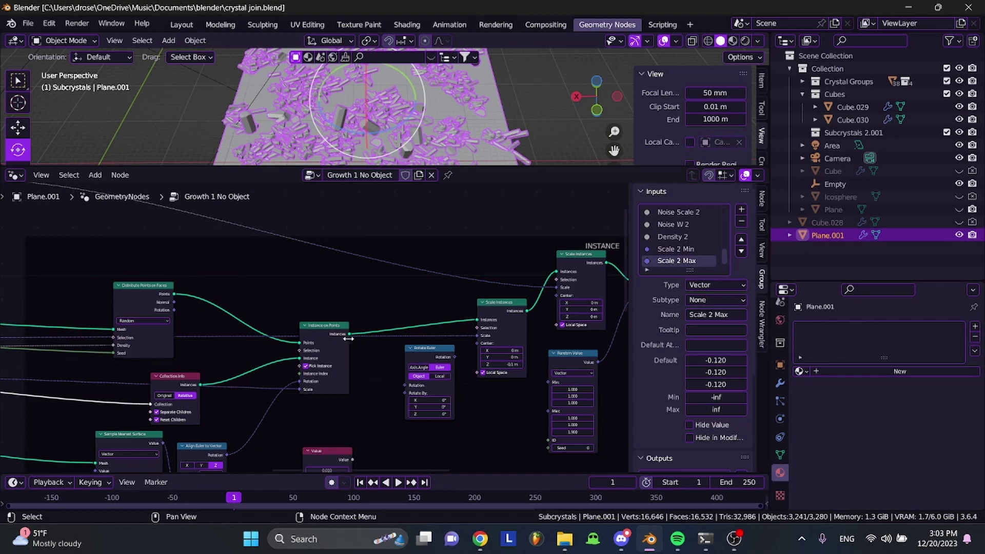
Examine the Scale Instances, Random Value and Rotate Instances nodes and trace their inputs back to the Group Input node
middle_drag(348, 339, 197, 400)
middle_drag(476, 373, 350, 373)
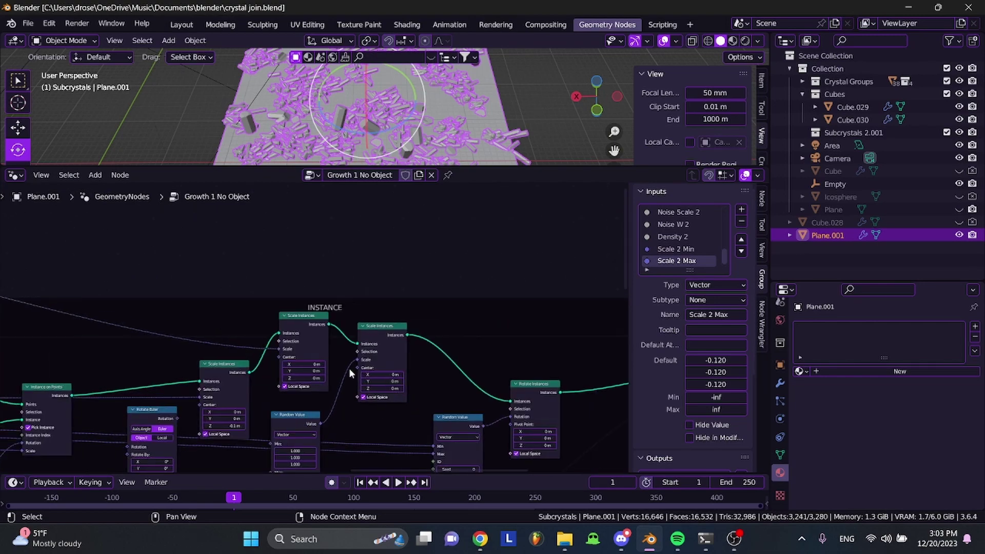
scroll(349, 368, up, 3)
scroll(112, 455, down, 1)
scroll(167, 406, down, 5)
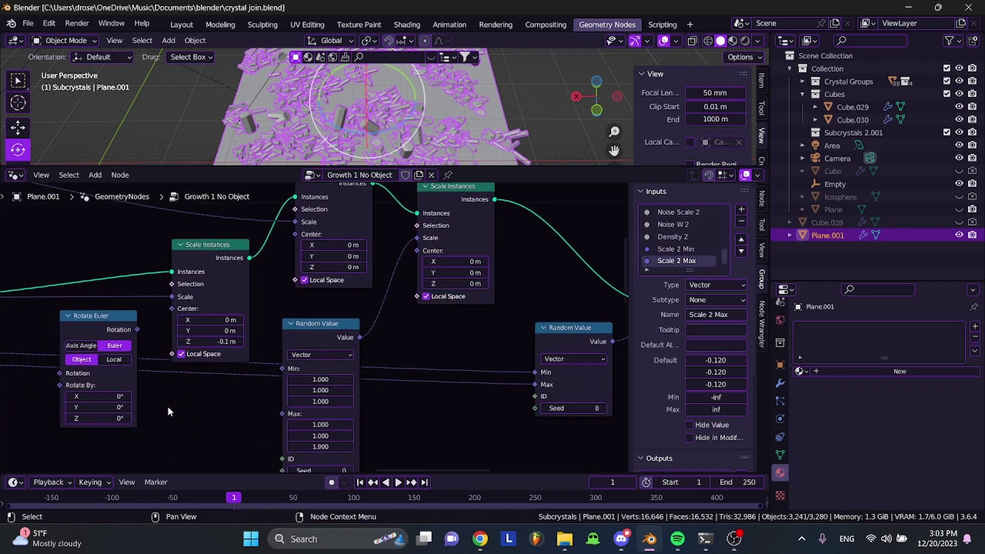
scroll(168, 408, left, 10)
scroll(168, 407, down, 3)
scroll(417, 327, left, 2)
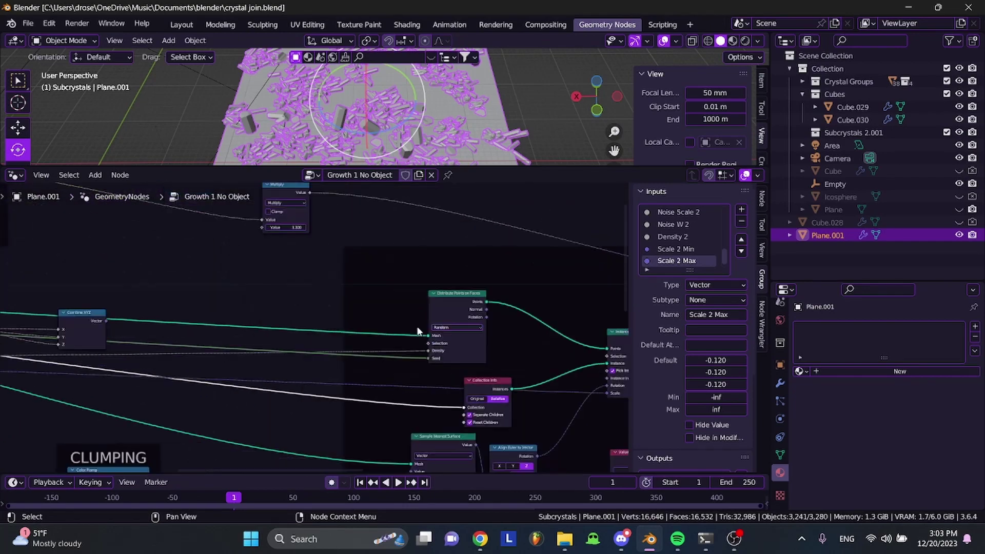
scroll(417, 329, left, 8)
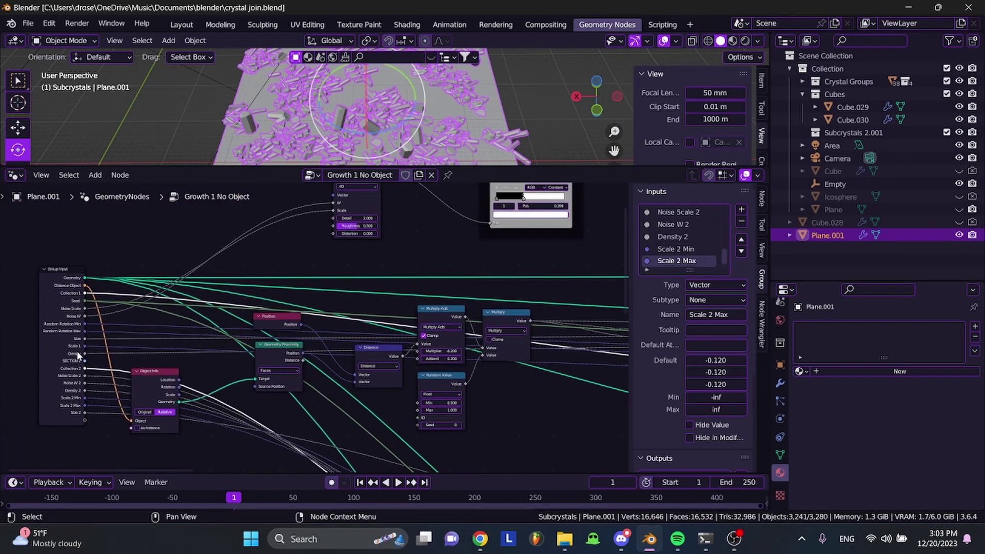
scroll(271, 262, right, 10)
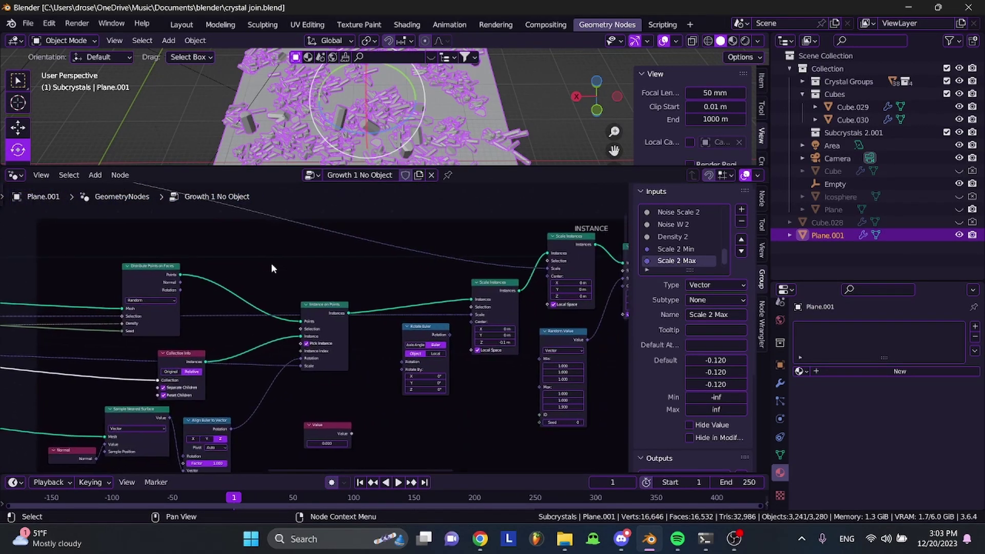
scroll(466, 285, right, 3)
Select the middle Scale Instances node and trace its Scale input back through Multiply to the first CLUMPING color ramp
click(481, 260)
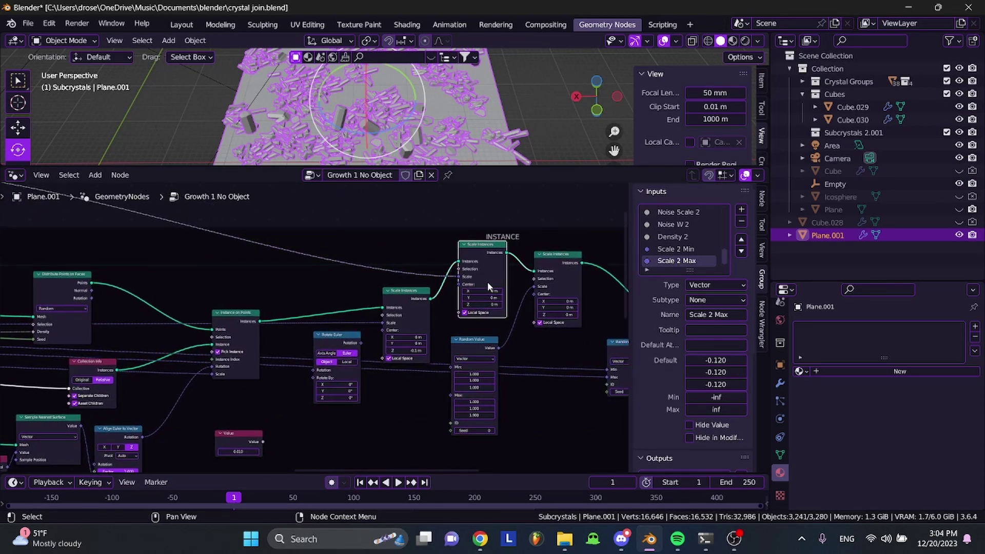
scroll(488, 282, left, 10)
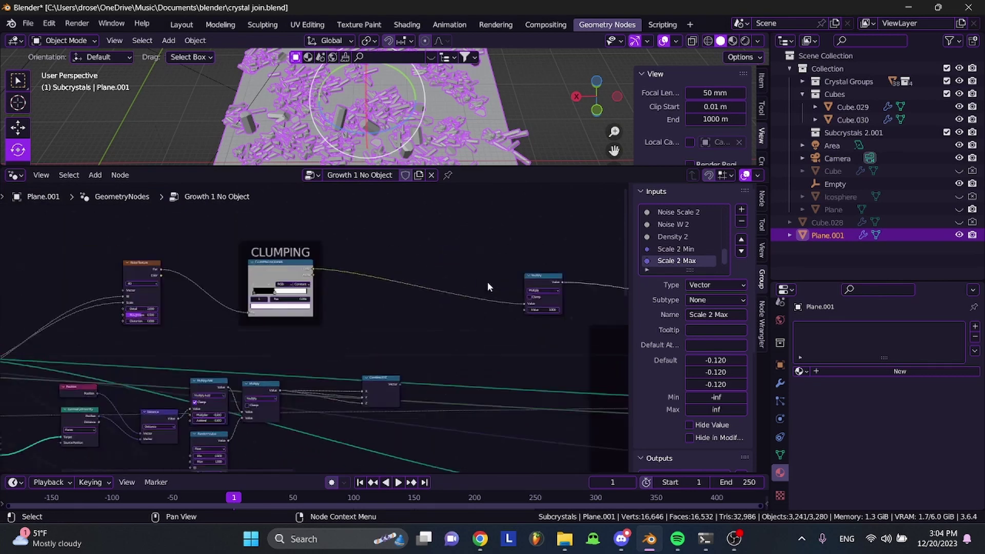
scroll(362, 238, left, 5)
scroll(362, 238, up, 2)
scroll(253, 364, right, 15)
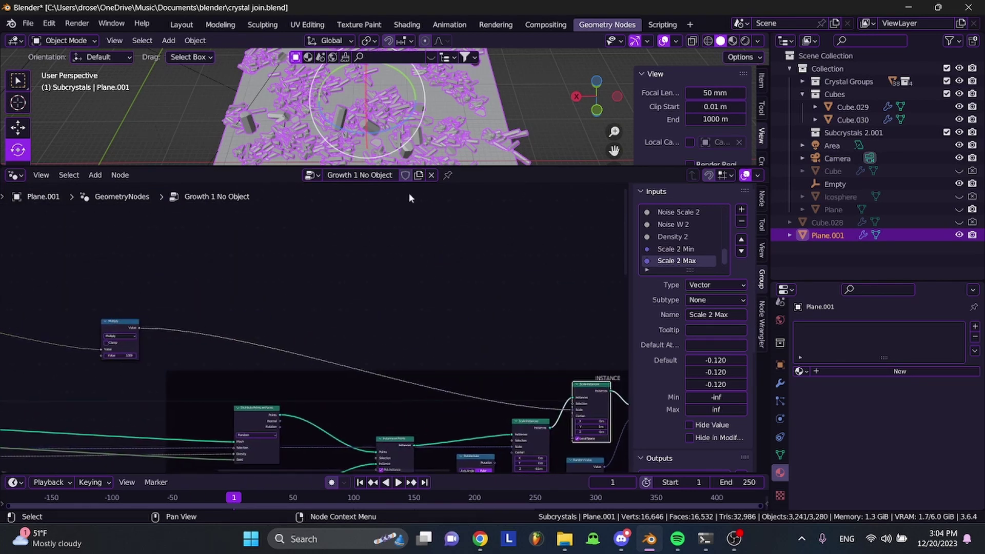
scroll(458, 438, up, 5)
scroll(459, 438, right, 5)
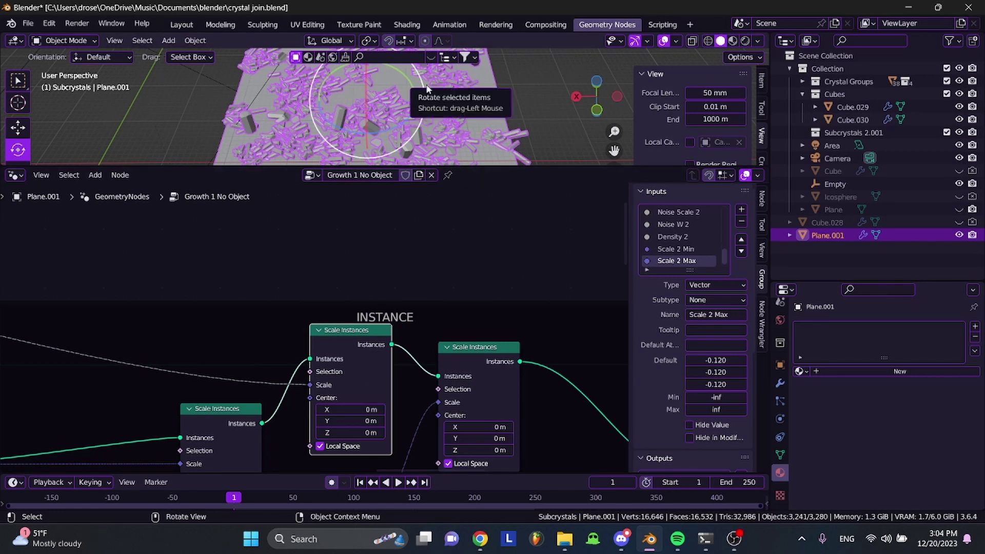
Inspect the last Scale Instances node with its Random Value node, and the Rotate Instances node, and save the file
scroll(440, 296, down, 3)
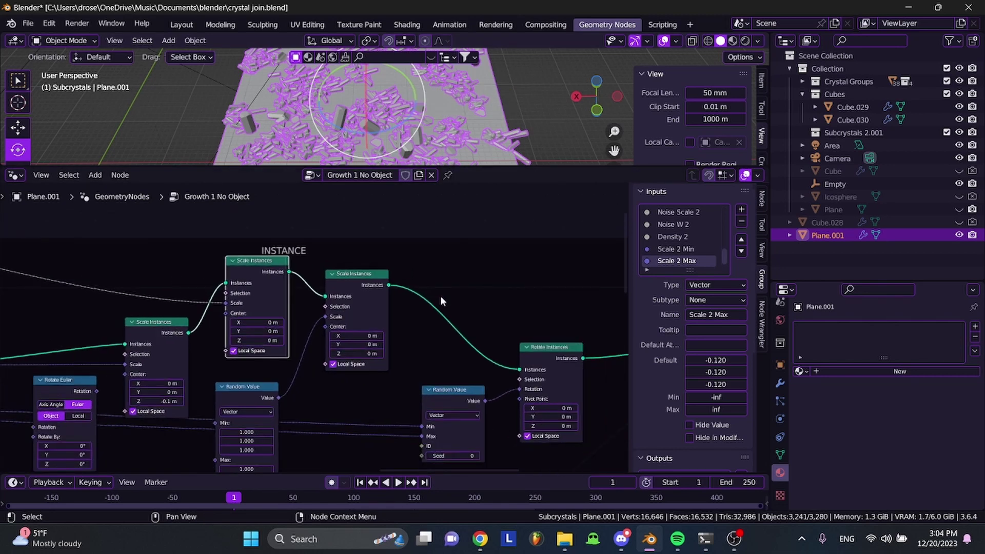
click(346, 284)
middle_drag(260, 430, 287, 358)
click(287, 310)
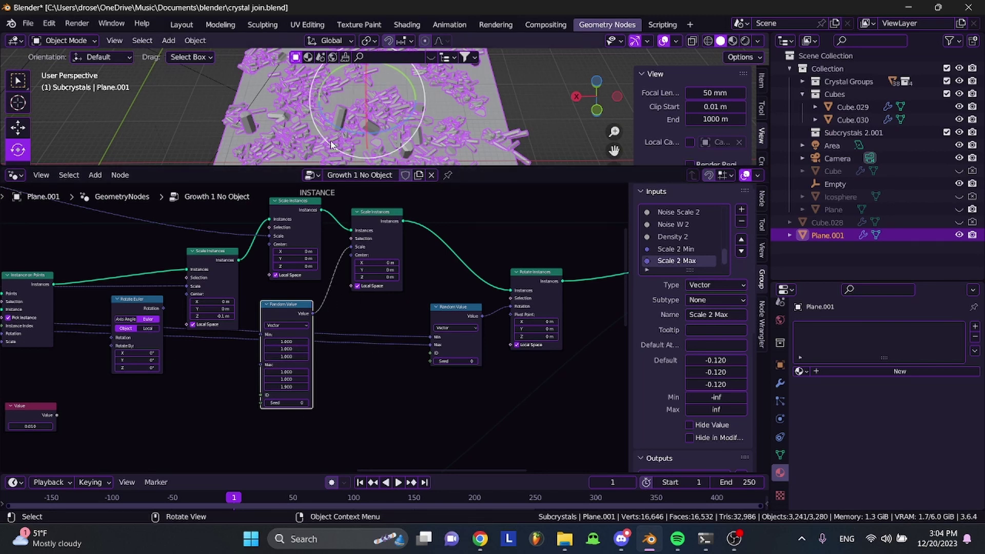
click(373, 222)
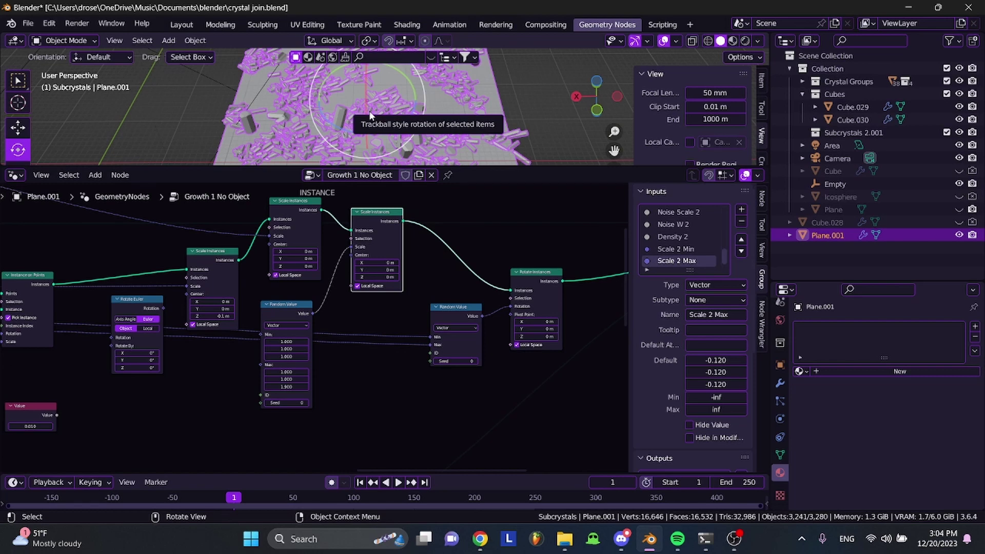
click(454, 378)
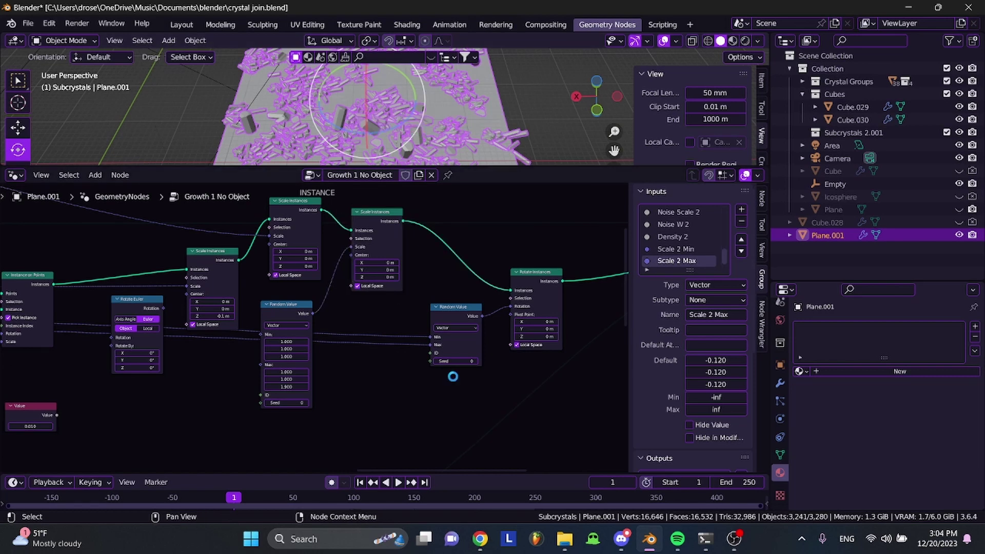
key(ctrl+s)
ctrl+scroll(488, 301, right, 2)
scroll(373, 363, down, 4)
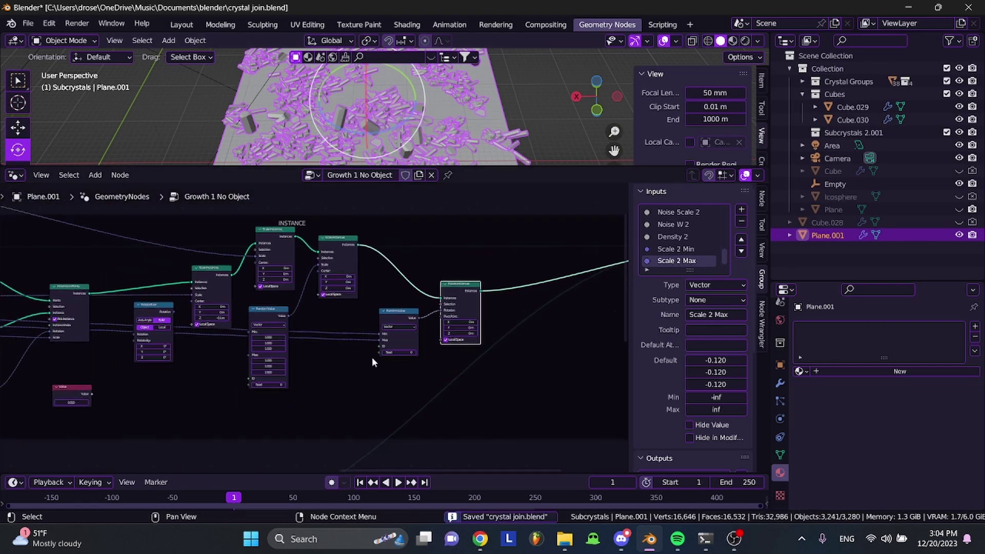
Examine the Group Input's rotation sockets and the Object Info, Geometry Proximity, Distance and Multiply Add nodes that follow it
scroll(373, 362, left, 15)
scroll(373, 362, down, 3)
scroll(373, 362, left, 10)
scroll(186, 362, up, 5)
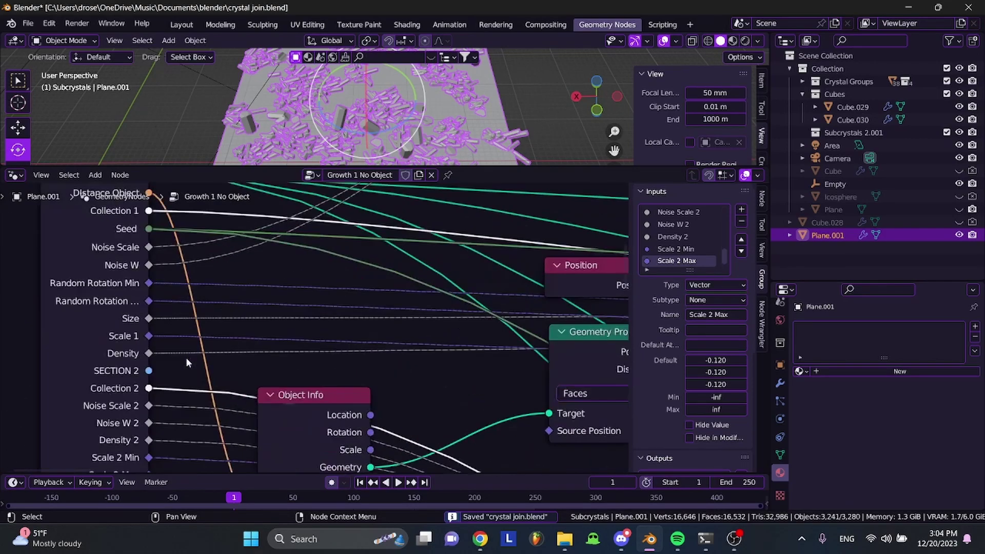
scroll(276, 266, down, 1)
scroll(288, 271, right, 8)
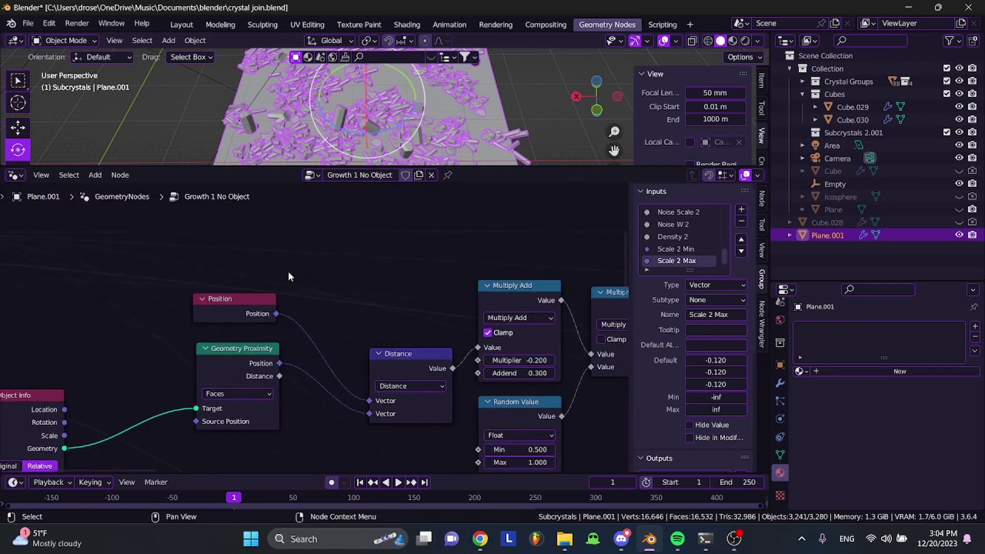
scroll(287, 271, left, 6)
scroll(288, 271, down, 3)
scroll(288, 271, right, 9)
scroll(288, 271, down, 3)
scroll(288, 271, right, 4)
scroll(288, 271, right, 6)
scroll(288, 271, down, 1)
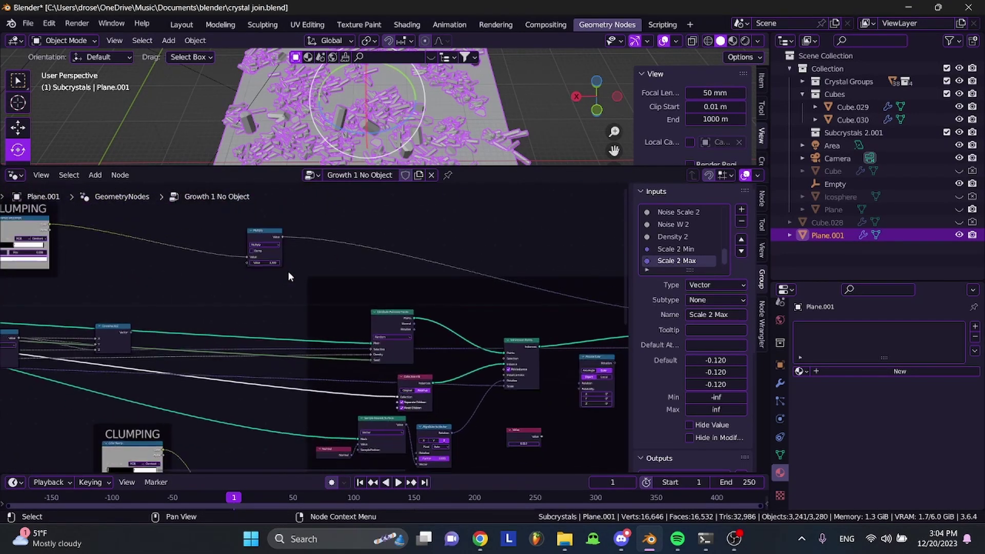
Examine the second INSTANCE frame and the nodes feeding it, and save the file
scroll(288, 271, right, 5)
scroll(288, 271, down, 6)
scroll(288, 271, left, 4)
key(ctrl+s)
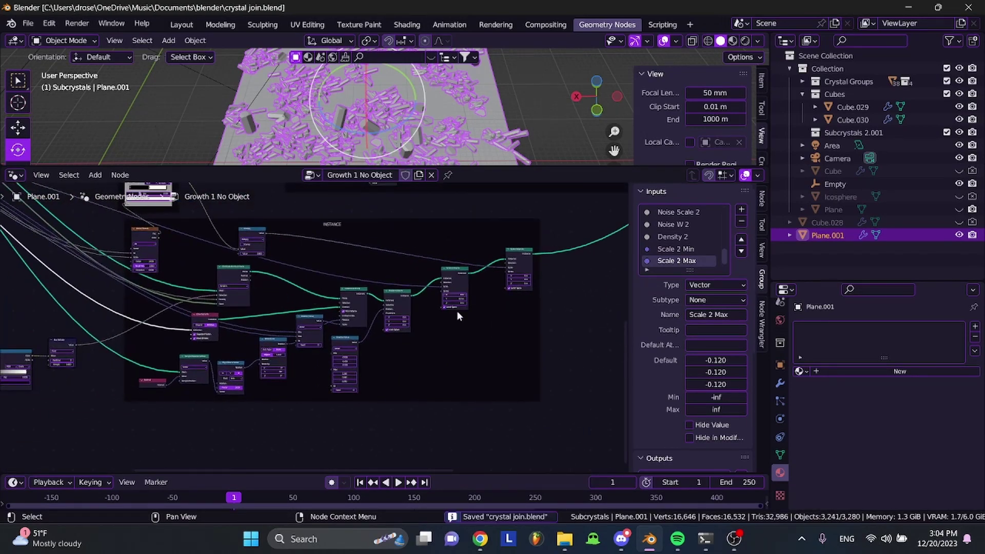
scroll(260, 346, up, 2)
scroll(260, 346, left, 4)
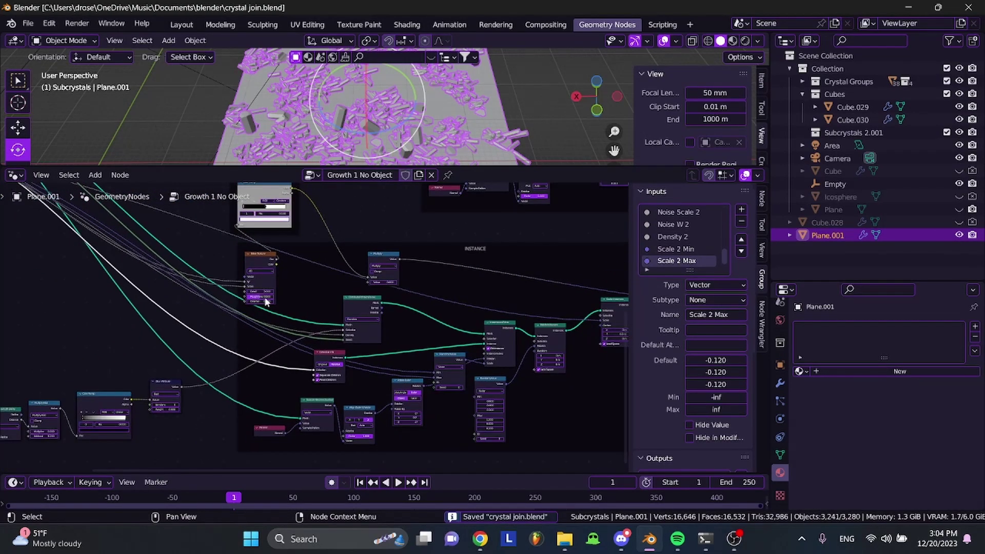
scroll(264, 297, up, 8)
scroll(265, 297, right, 5)
scroll(265, 297, down, 6)
scroll(265, 297, left, 3)
scroll(265, 298, down, 4)
scroll(265, 298, left, 2)
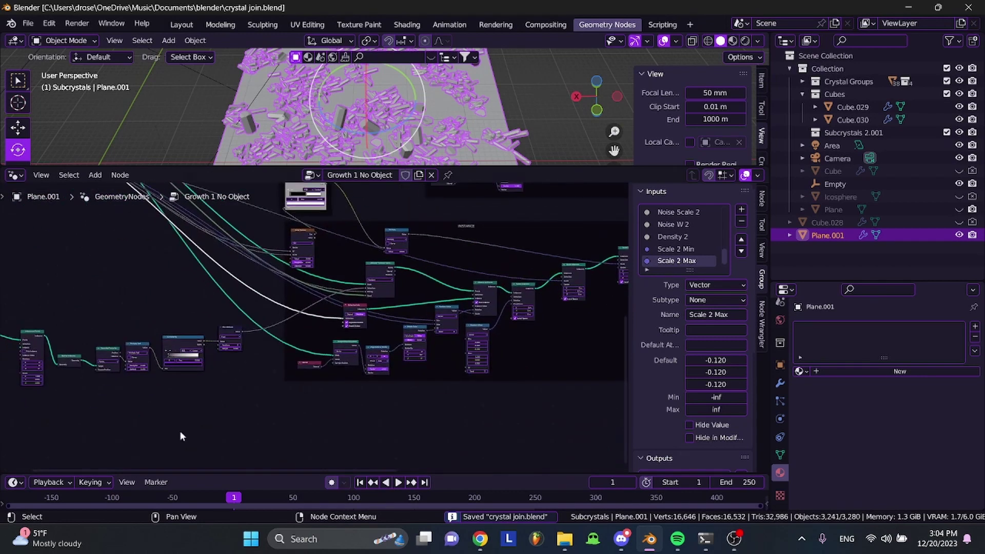
Point out the node chain feeding the second INSTANCE frame by box-selecting it, clear the selection and save the file
scroll(49, 370, up, 2)
scroll(48, 369, left, 2)
drag(37, 315, 166, 383)
click(280, 397)
scroll(280, 397, up, 5)
scroll(280, 396, right, 5)
key(ctrl+s)
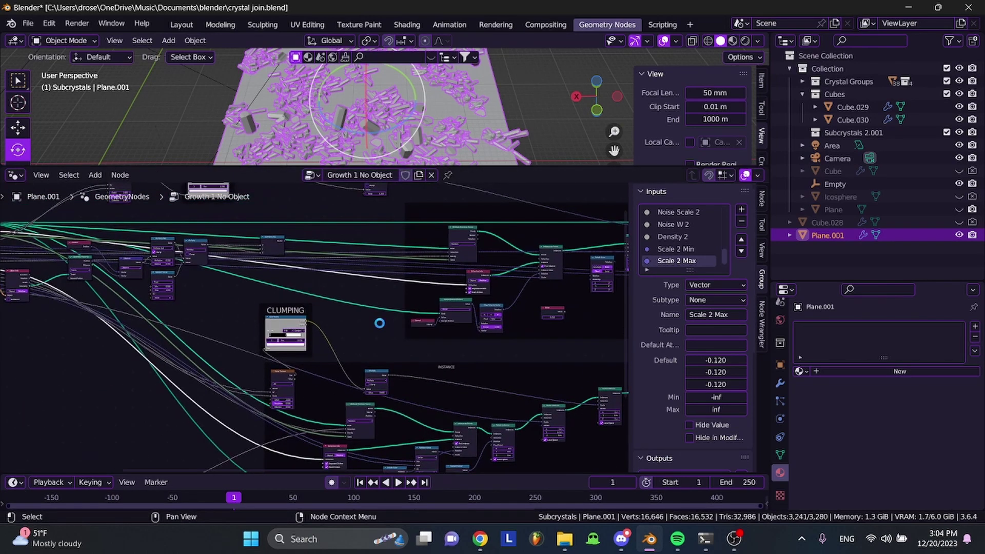
Examine the second CLUMPING ramp, its Noise Texture and the Selection input of Distribute Points on Faces, and save the file
scroll(369, 351, down, 1)
scroll(350, 408, up, 4)
scroll(368, 436, down, 2)
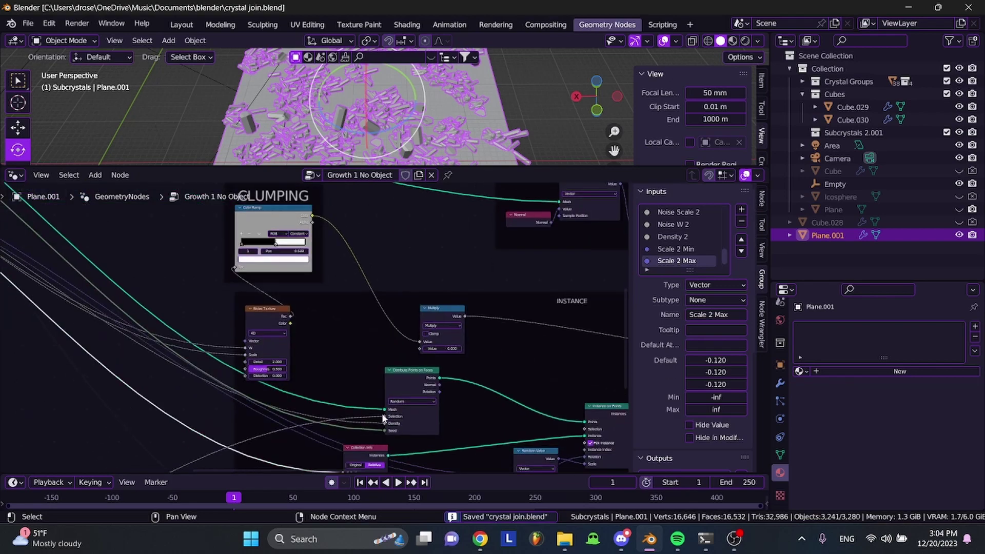
drag(383, 416, 235, 417)
key(ctrl+s)
scroll(265, 348, down, 6)
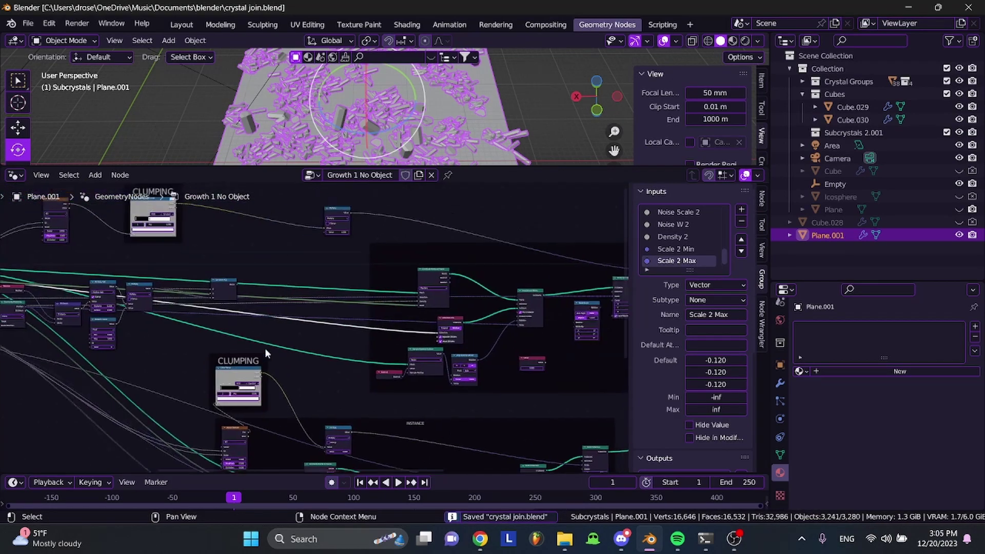
Enlarge the 3D viewport, switch to the Layout workspace and view the crystal-covered plane from another side
drag(457, 166, 468, 267)
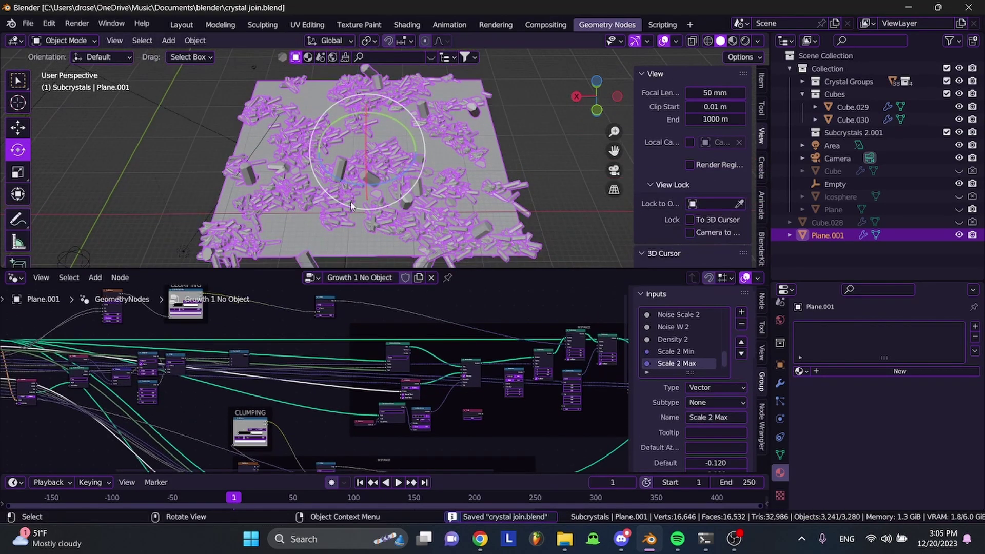
click(181, 26)
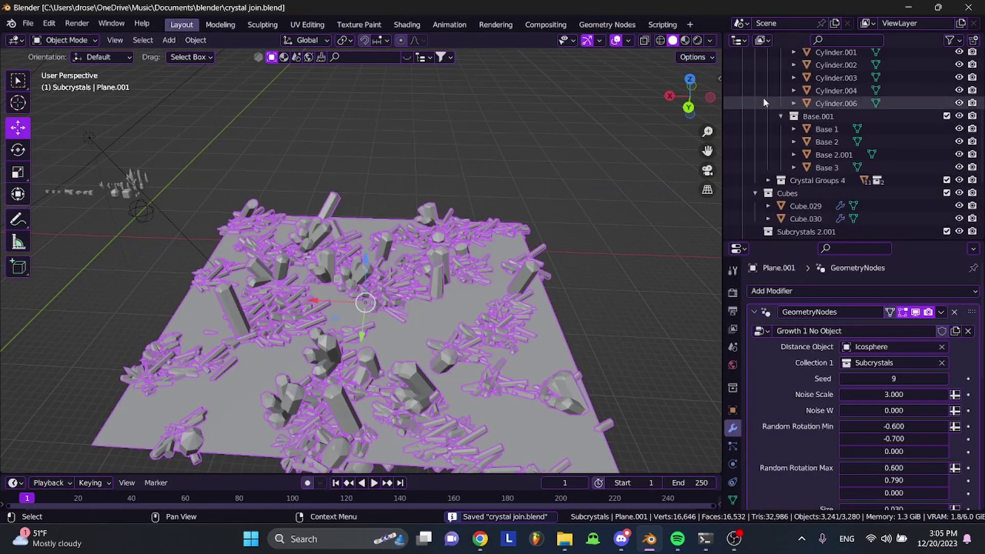
middle_drag(560, 200, 740, 176)
scroll(842, 149, down, 5)
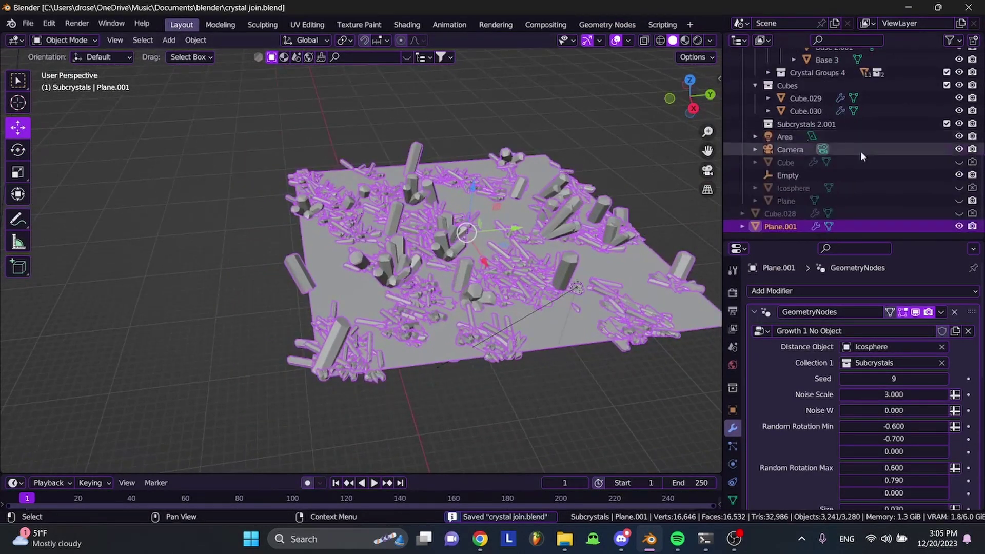
Hide Plane.001 and unhide the Cube in the viewport, framing its crystal growth
click(959, 226)
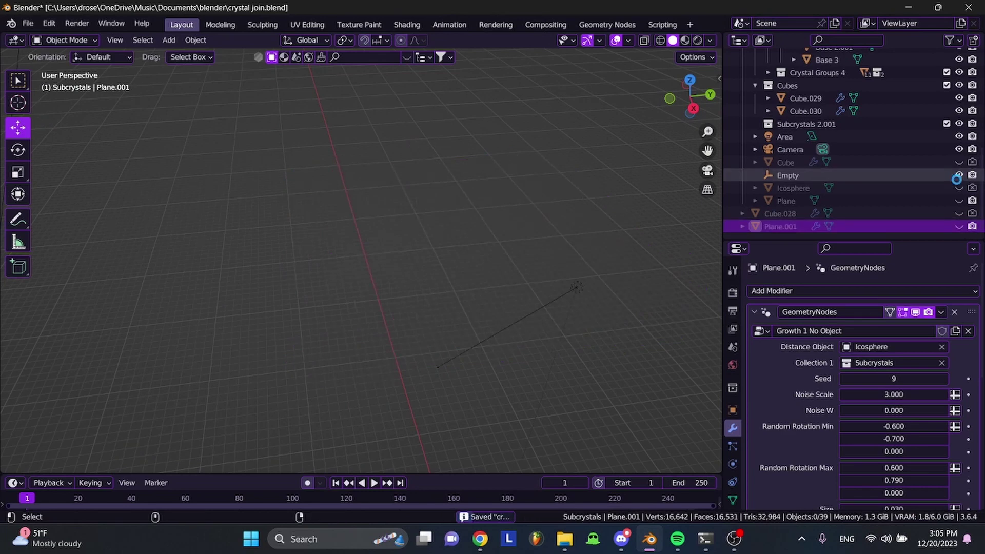
click(959, 163)
shift+middle_drag(525, 288, 703, 359)
scroll(525, 289, up, 6)
mouse_move(524, 288)
shift+middle_down()
mouse_move(189, 275)
mouse_move(534, 279)
shift+middle_up()
scroll(525, 293, down, 4)
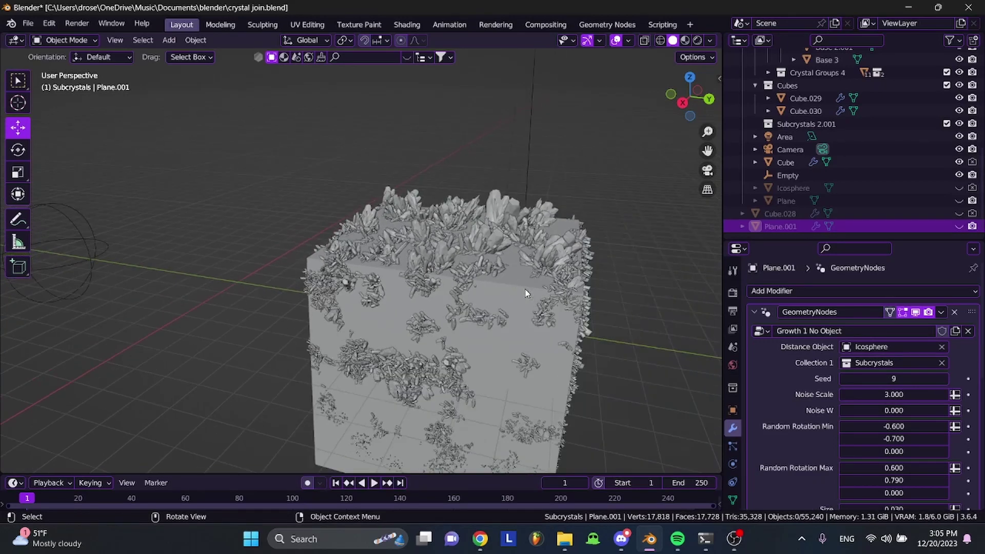
Select the crystal-covered cube to show its Growth 1 (With Object) modifier inputs, and save the file
click(483, 233)
click(603, 212)
key(ctrl+z)
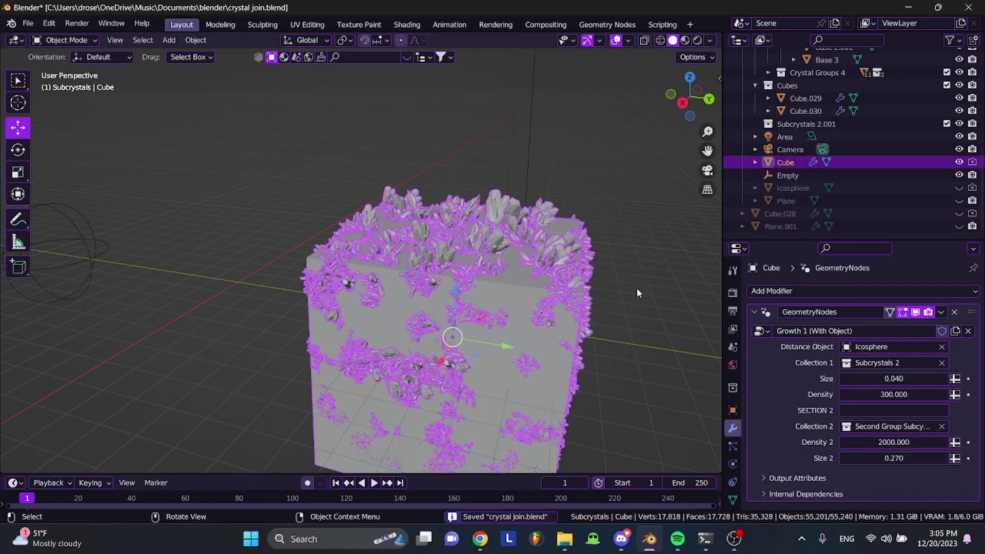
Set Collection 1 in the cube's geometry-nodes modifier to Subcrystals 4 and save the file
click(897, 361)
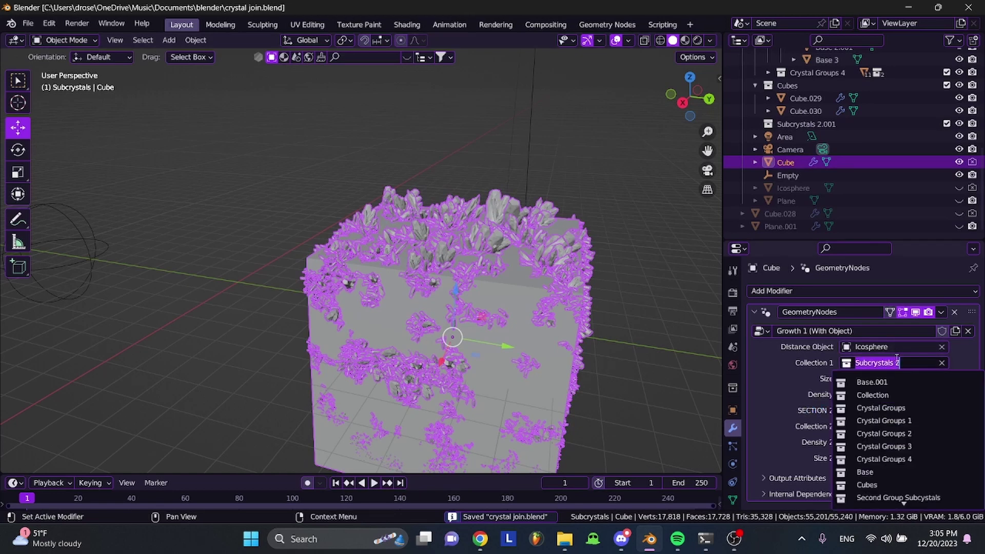
scroll(898, 447, down, 10)
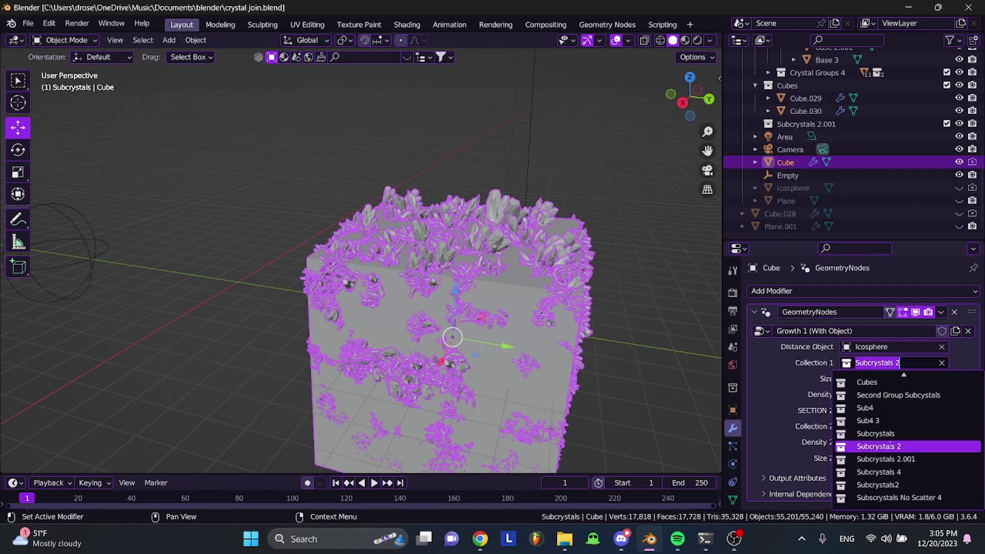
click(891, 472)
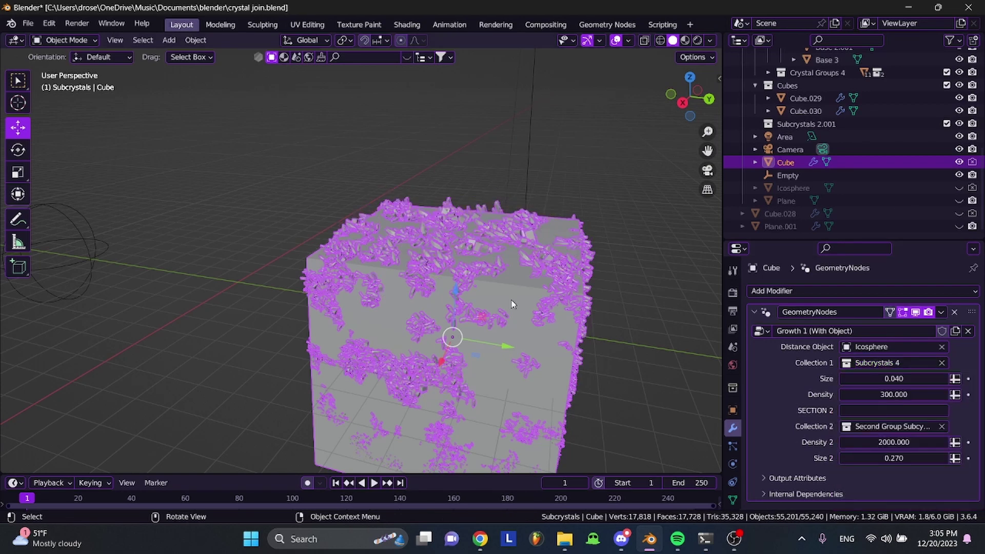
scroll(512, 304, up, 6)
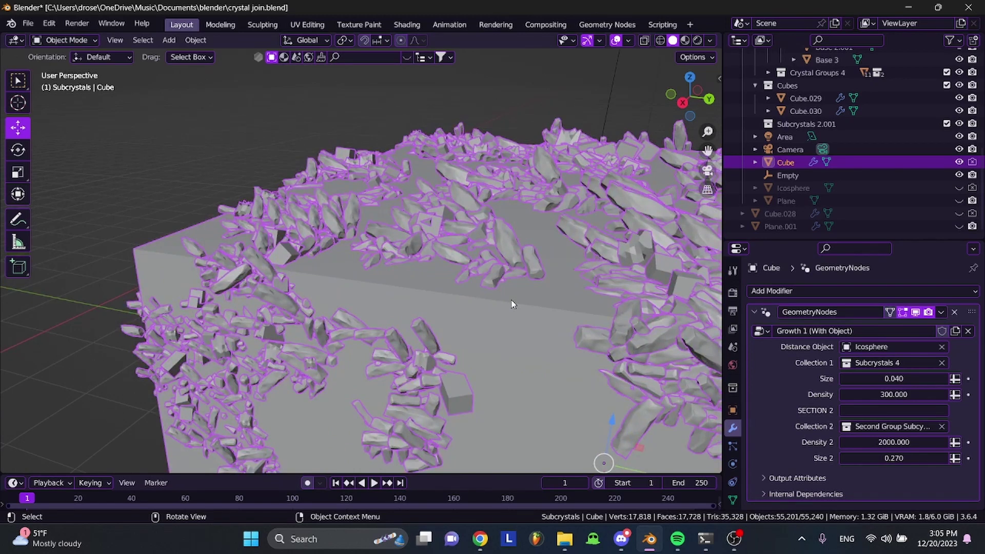
key(ctrl+s)
Set Collection 1 in the cube's geometry-nodes modifier to Subcrystals
scroll(799, 122, up, 6)
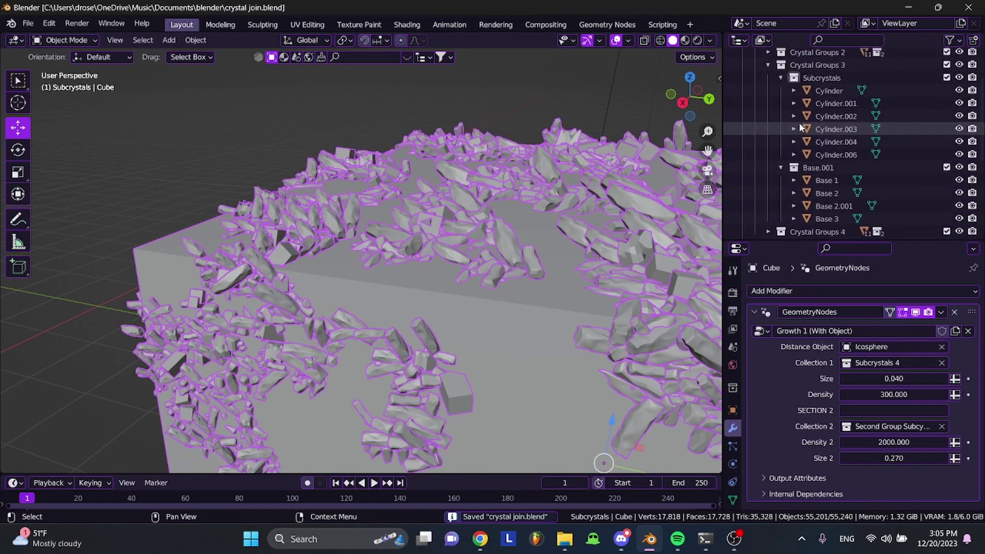
click(875, 363)
click(874, 434)
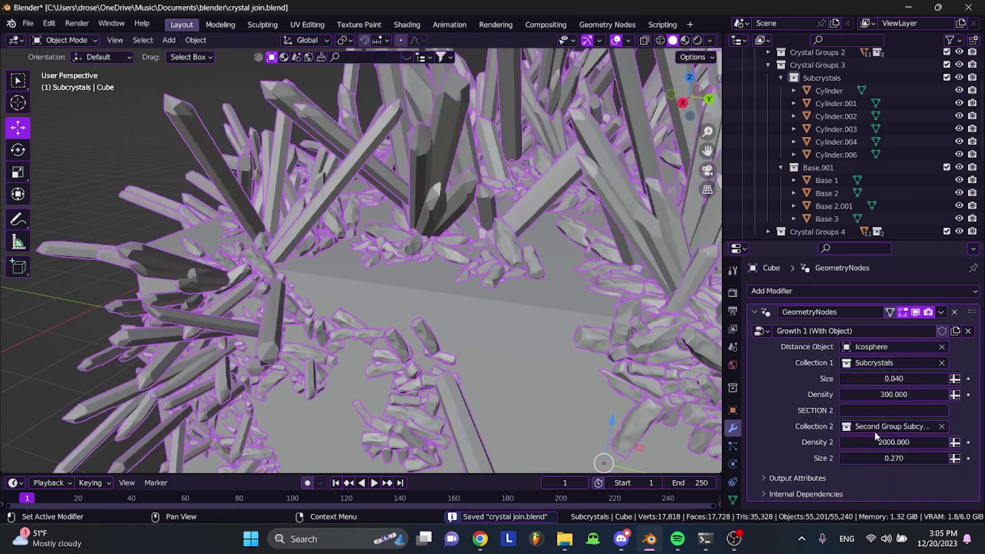
Save the file and set Collection 2 in the cube's geometry-nodes modifier to Base.001
key(ctrl+s)
click(875, 427)
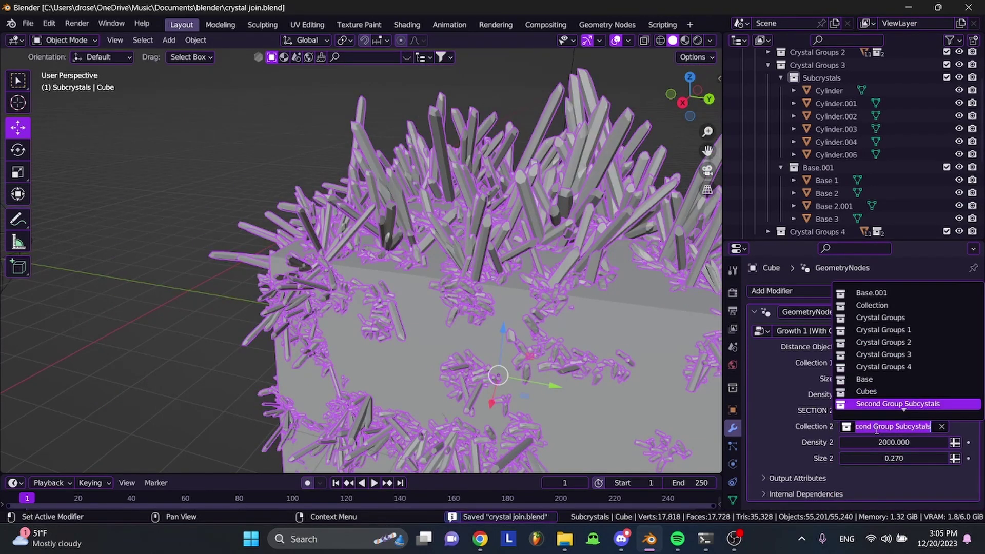
text(base)
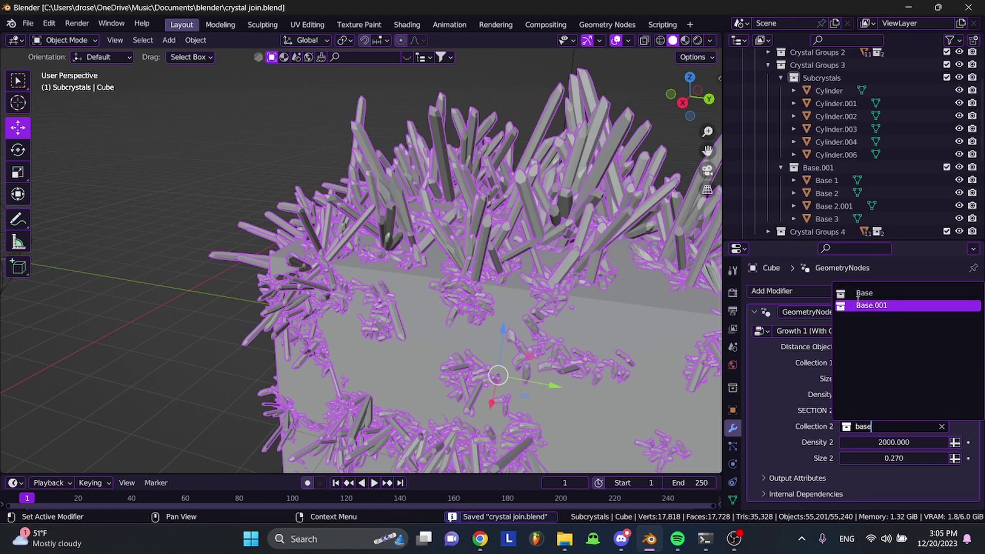
click(855, 295)
click(852, 306)
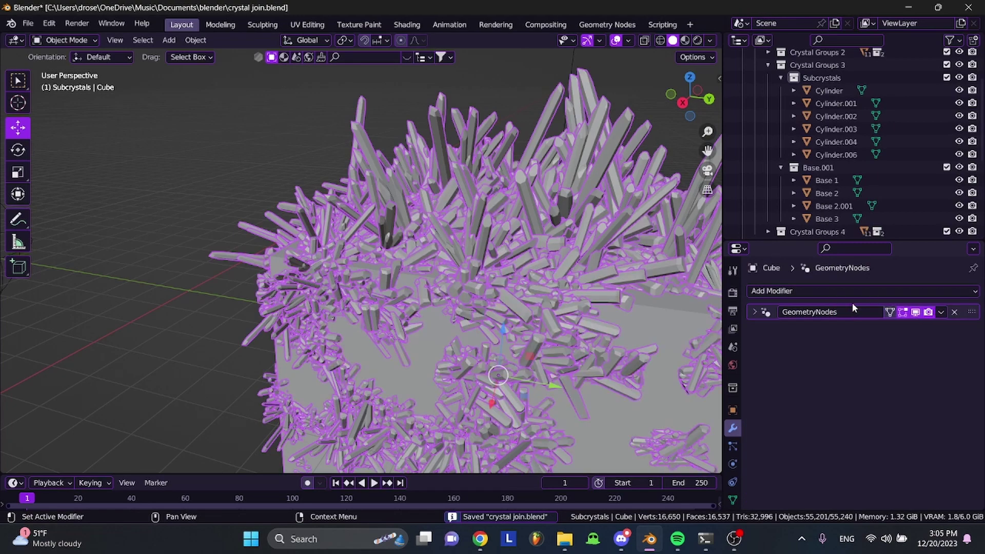
Select the cube again, save the file and expand its GeometryNodes modifier to show the inputs
scroll(635, 296, down, 4)
shift+scroll(634, 291, up, 3)
scroll(634, 292, down, 5)
click(610, 235)
shift+scroll(610, 234, down, 1)
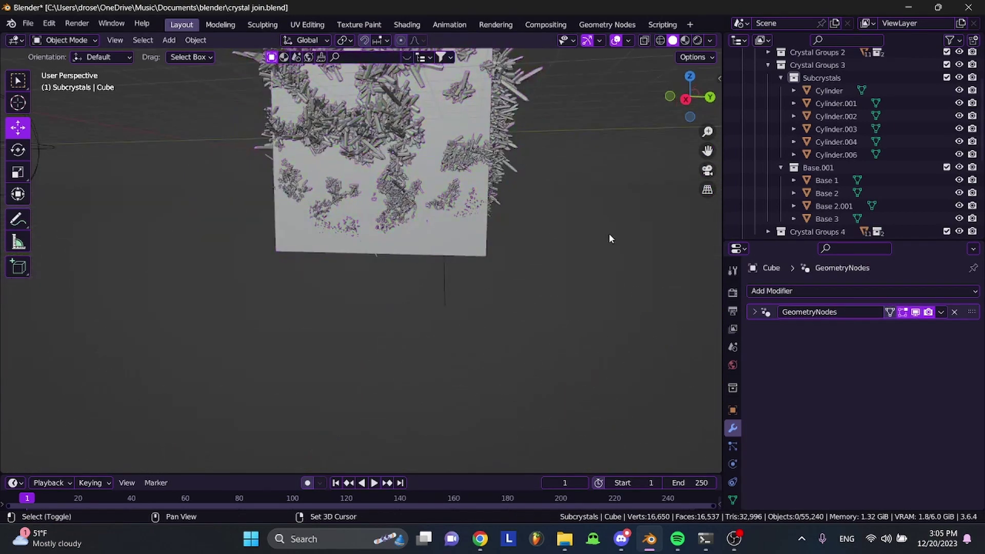
scroll(609, 235, up, 5)
click(399, 309)
scroll(400, 311, up, 2)
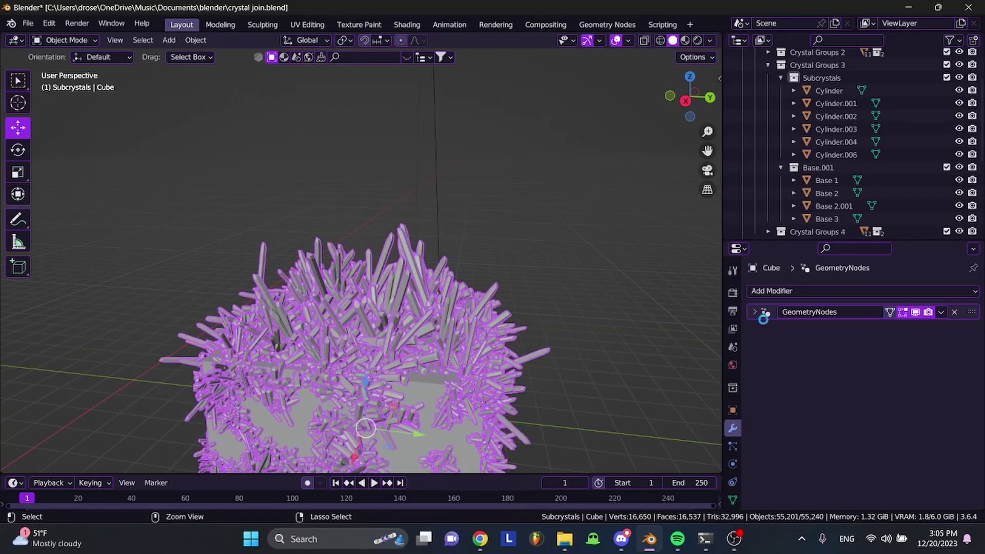
key(ctrl+s)
click(764, 315)
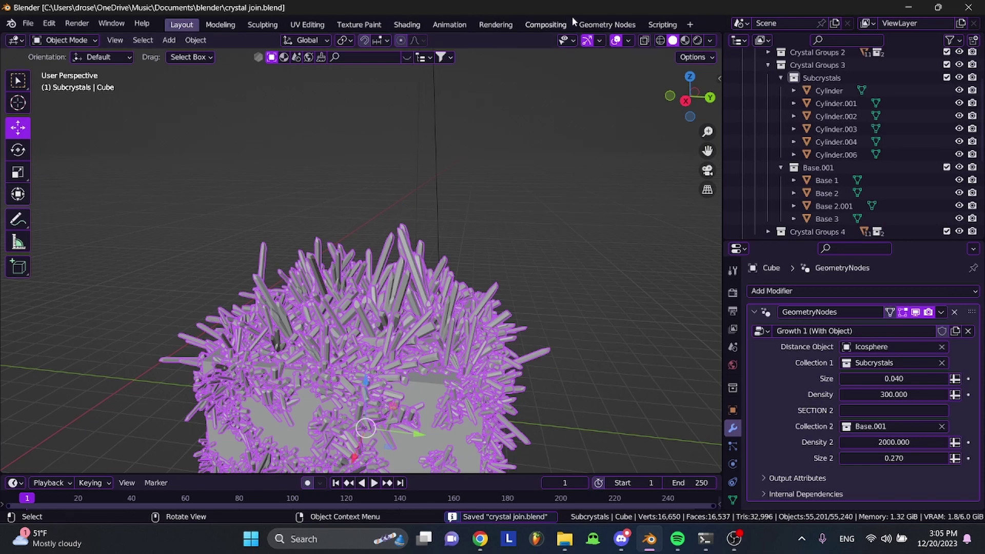
Switch to the Geometry Nodes workspace, frame the cube's crystal growth, deselect the cube and save the file
click(607, 24)
scroll(445, 211, left, 10)
scroll(446, 211, right, 10)
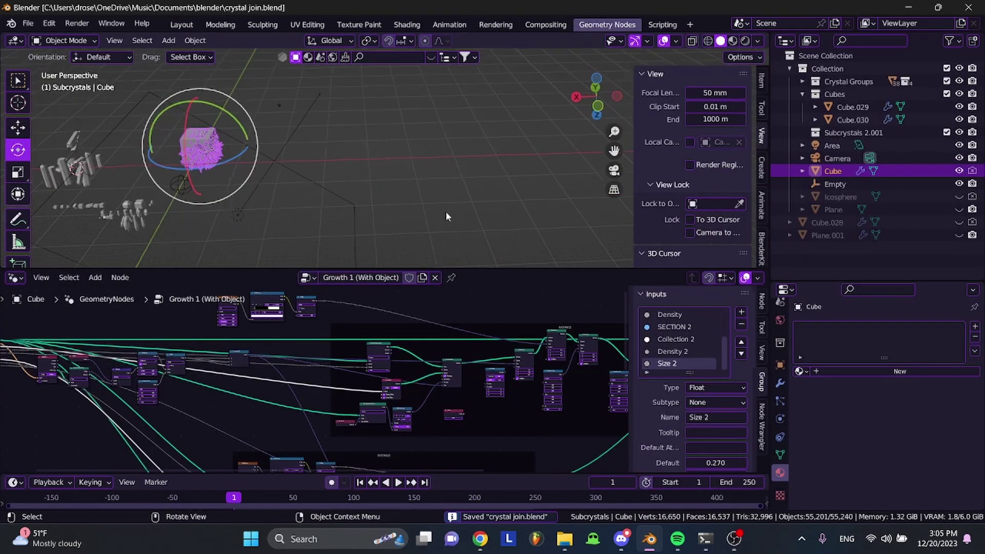
shift+scroll(445, 212, left, 3)
shift+scroll(445, 212, up, 8)
shift+scroll(445, 212, down, 8)
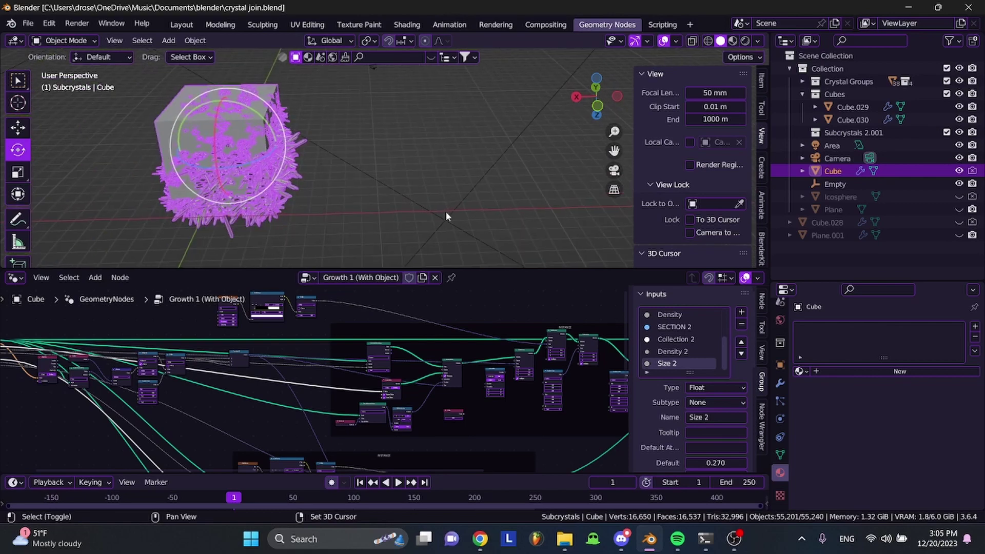
scroll(445, 211, left, 10)
shift+scroll(446, 211, right, 8)
shift+scroll(445, 211, down, 6)
ctrl+scroll(410, 385, up, 6)
click(288, 205)
key(ctrl+s)
ctrl+scroll(333, 414, down, 2)
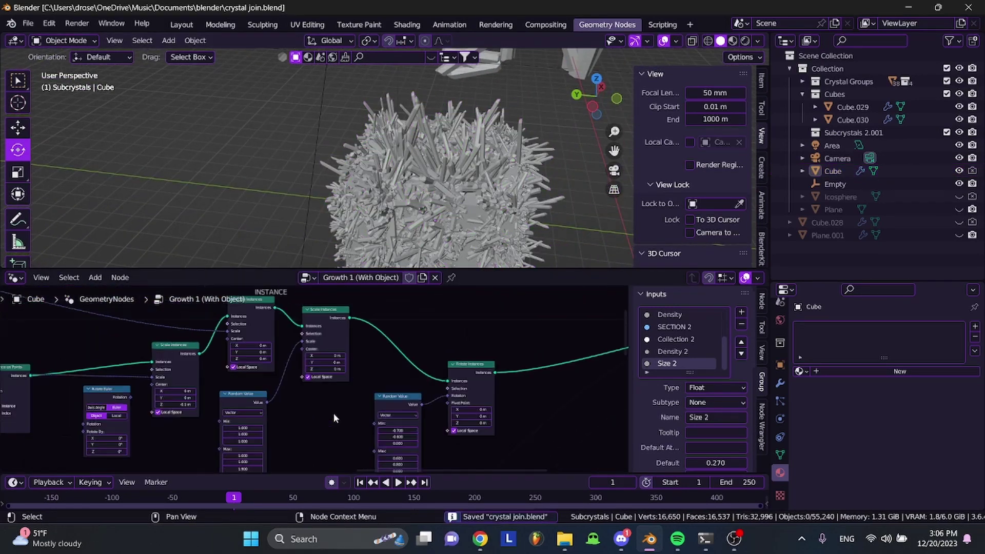
Try rendered viewport shading, return to solid shading and save the file
scroll(333, 414, left, 15)
ctrl+scroll(93, 374, up, 3)
click(747, 41)
scroll(86, 377, down, 1)
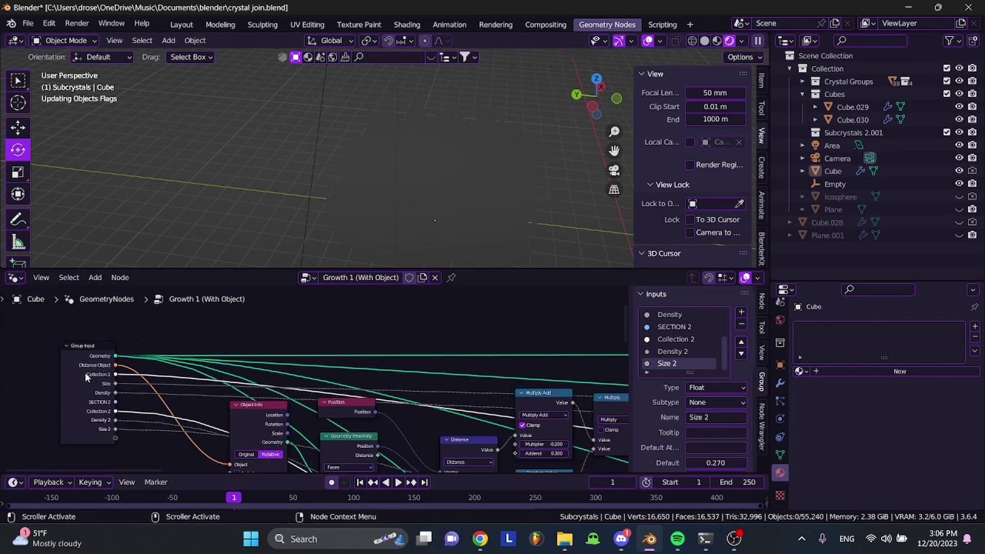
click(704, 40)
key(ctrl+s)
Examine the Scale Instances, Random Value and Rotate Instances nodes in the INSTANCE section of the Growth 1 tree
ctrl+scroll(383, 308, down, 4)
scroll(399, 396, right, 10)
ctrl+scroll(399, 396, up, 5)
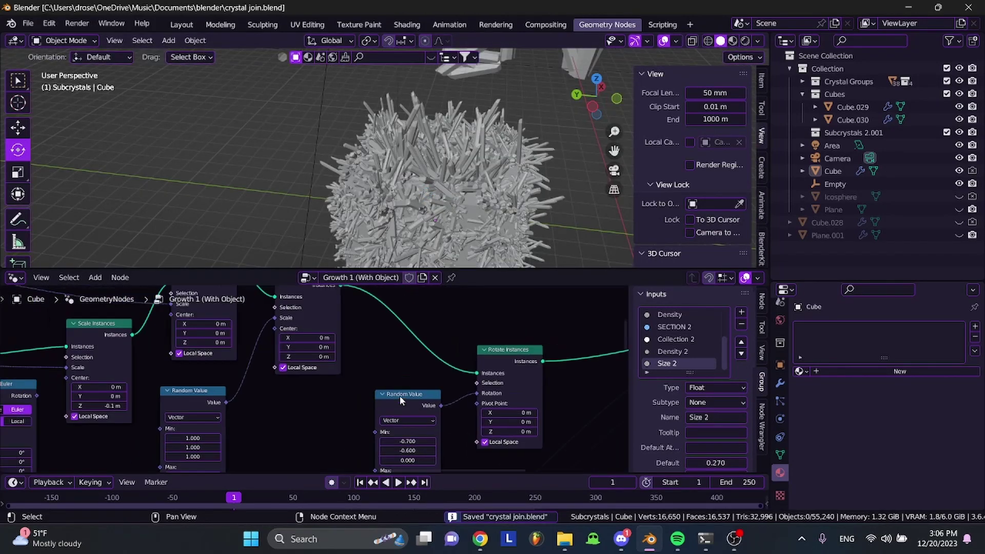
scroll(399, 396, left, 3)
ctrl+scroll(250, 416, up, 1)
scroll(250, 416, up, 2)
scroll(437, 205, up, 3)
ctrl+scroll(494, 359, down, 3)
scroll(318, 384, left, 8)
key(ctrl+s)
scroll(261, 349, right, 8)
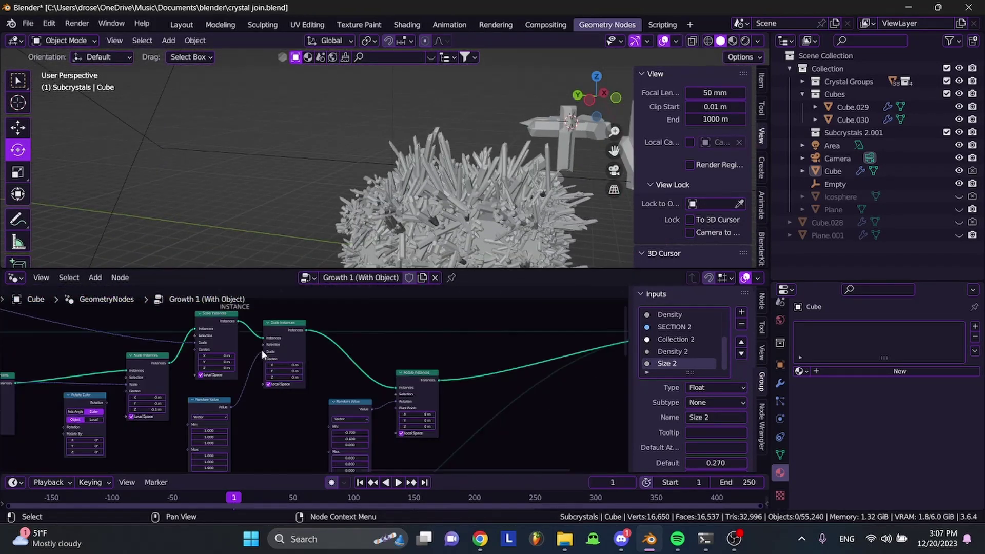
Set the Random Value node feeding Scale Instances to Float, add another Scale Instances node after it and save
click(205, 421)
ctrl+scroll(205, 421, right, 5)
scroll(308, 385, down, 3)
key(ctrl+s)
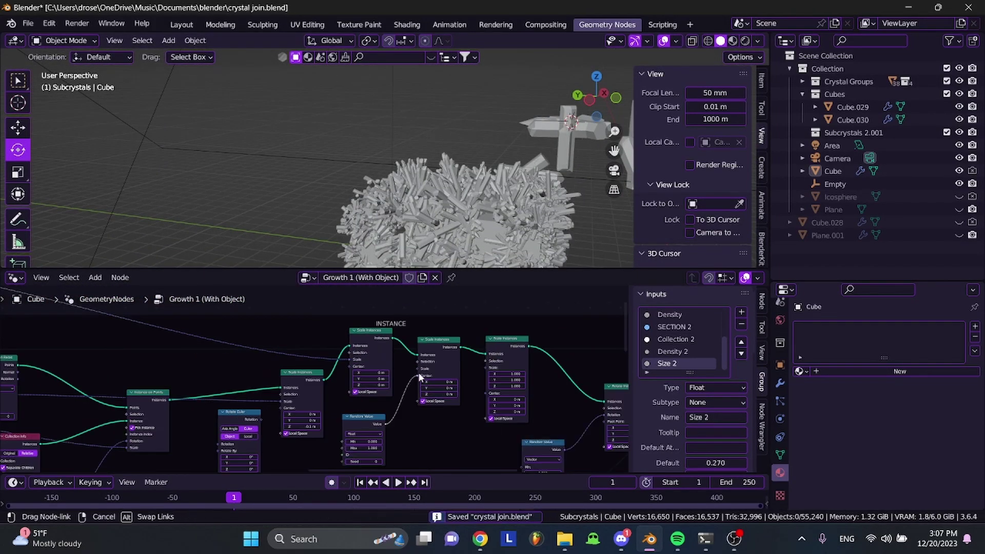
Add a Size Random input and a Vector input named Scale above Density in the node group, and save
click(677, 315)
scroll(684, 322, up, 2)
click(667, 351)
scroll(137, 367, up, 3)
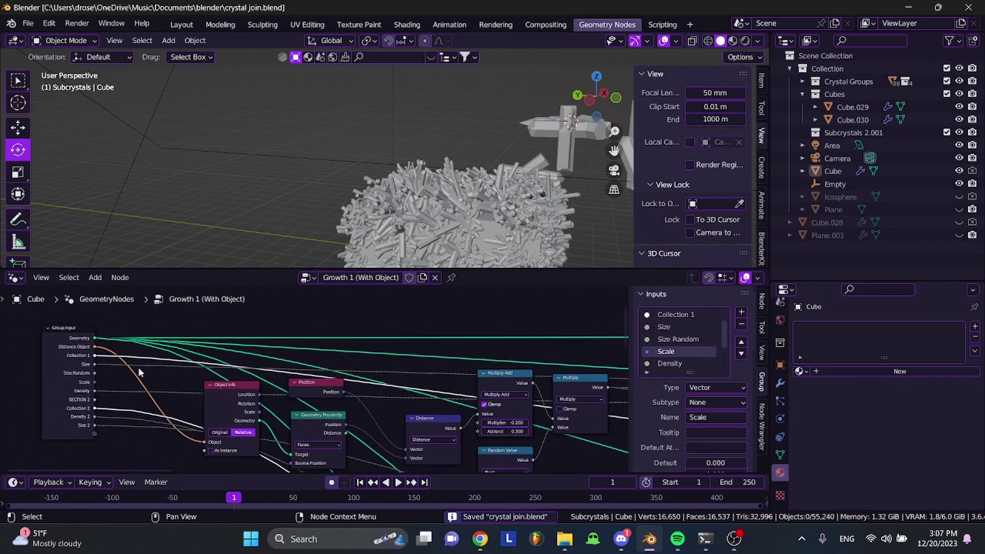
middle_drag(606, 308, 468, 355)
key(ctrl+s)
Show the cube's geometry-nodes modifier properties beside the node tree and save the file
scroll(677, 410, down, 3)
click(781, 384)
scroll(417, 360, down, 3)
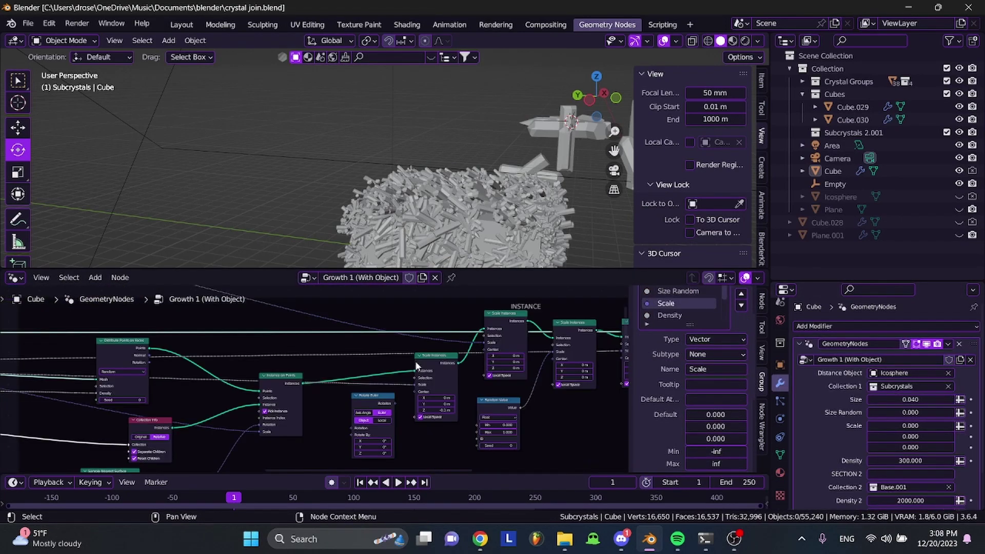
middle_drag(215, 359, 539, 380)
key(ctrl+s)
Rename the Size Random group input to Size Min and add another input named Size Max
click(679, 304)
click(708, 377)
text(Size Min)
key(Return)
click(743, 294)
click(711, 399)
text(Size Max)
Connect the Size Min and Size Max group inputs to the Random Value node's Min and Max, and save
drag(89, 346, 508, 436)
scroll(450, 380, down, 2)
middle_drag(308, 435, 590, 395)
drag(169, 359, 402, 365)
key(ctrl+s)
Try a Scale X of -0.060 and a Scale Y of 0.300 in the cube's geometry-nodes modifier
middle_drag(462, 210, 256, 226)
middle_drag(462, 328, 302, 436)
drag(911, 440, 907, 439)
drag(911, 450, 926, 450)
middle_drag(359, 205, 421, 184)
scroll(470, 407, up, 3)
drag(445, 318, 445, 297)
mouse_move(408, 378)
middle_down()
mouse_move(455, 405)
mouse_move(394, 365)
middle_up()
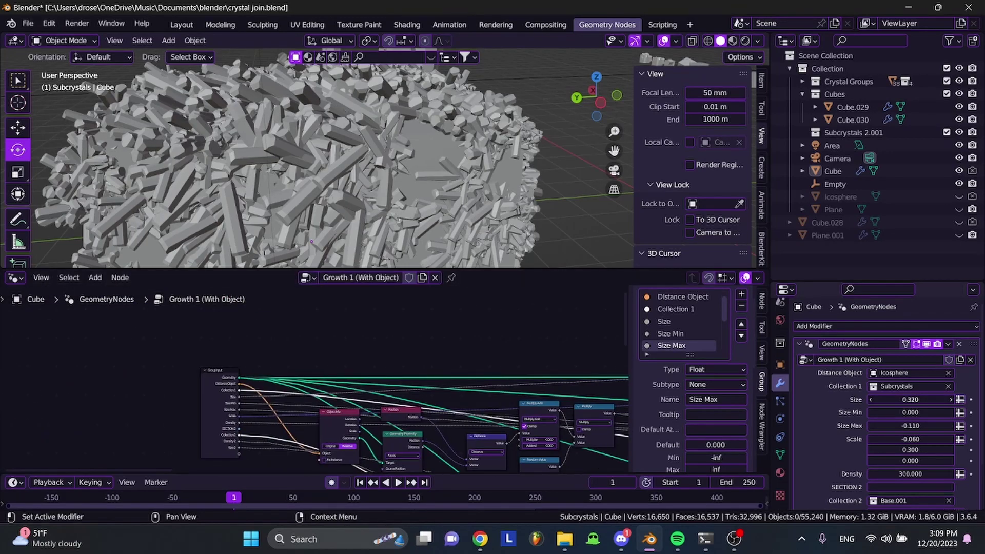
Set the modifier's Size to 0.390 and Scale X to -0.080, select the cube and save the file
drag(911, 400, 915, 400)
scroll(359, 175, down, 5)
middle_drag(359, 174, 390, 159)
click(374, 200)
drag(913, 439, 910, 439)
scroll(415, 146, up, 5)
key(ctrl+s)
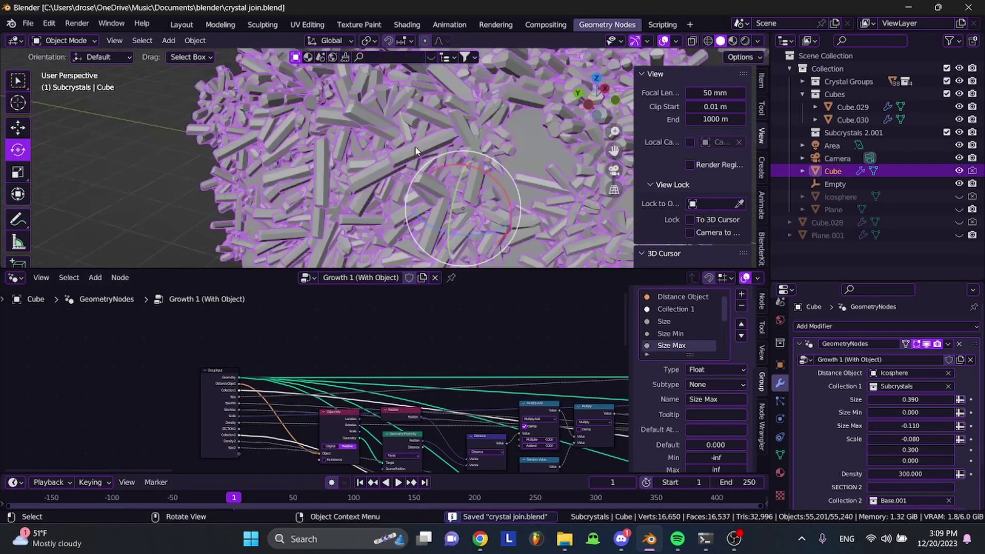
Set the modifier's Size Min to 0.120, Size Max to 0.070 and Scale to 3.130, 2.320, 1.600, and save
middle_drag(415, 146, 390, 118)
drag(919, 459, 955, 459)
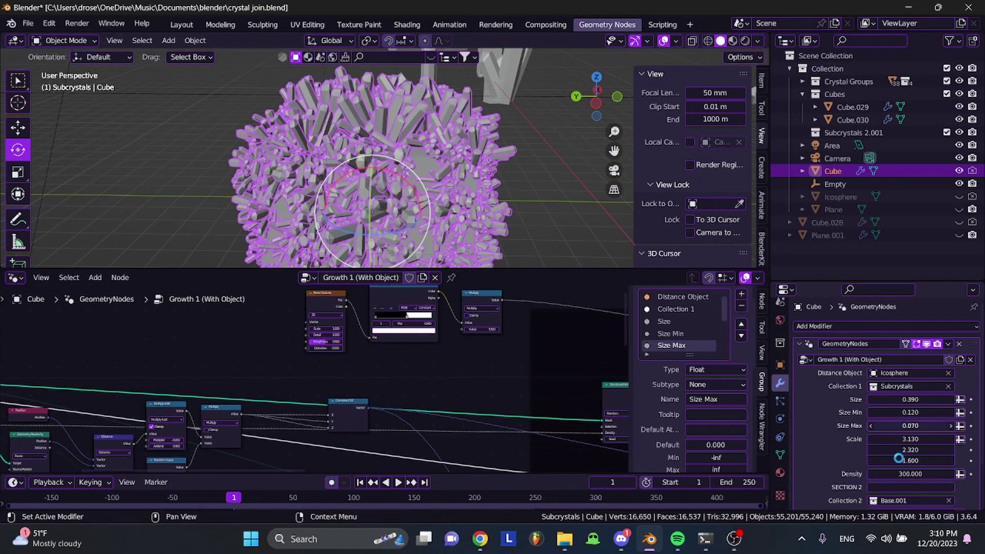
key(ctrl+s)
Unhide the Icosphere, raise it above the top of the cube with the Move tool and save the file
click(424, 126)
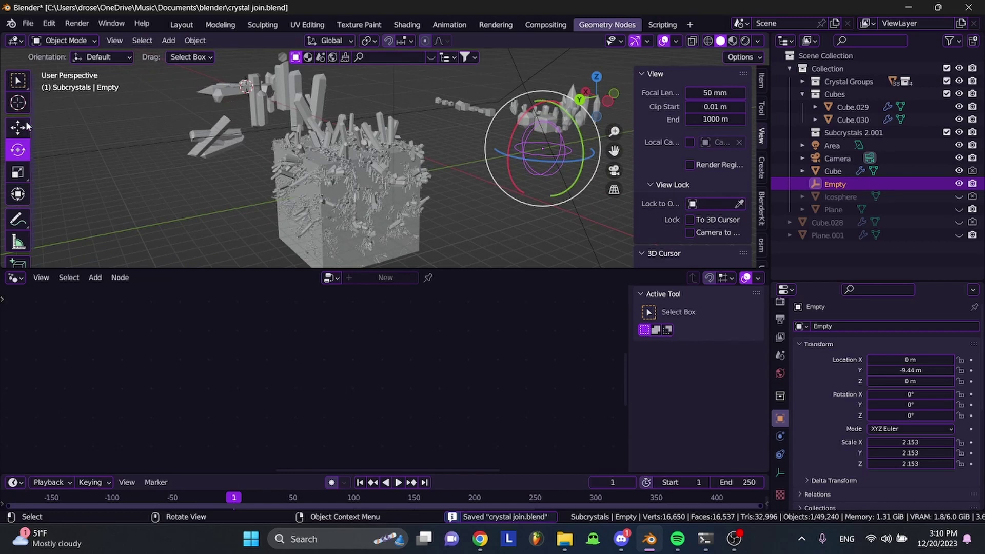
click(26, 122)
key(ctrl+s)
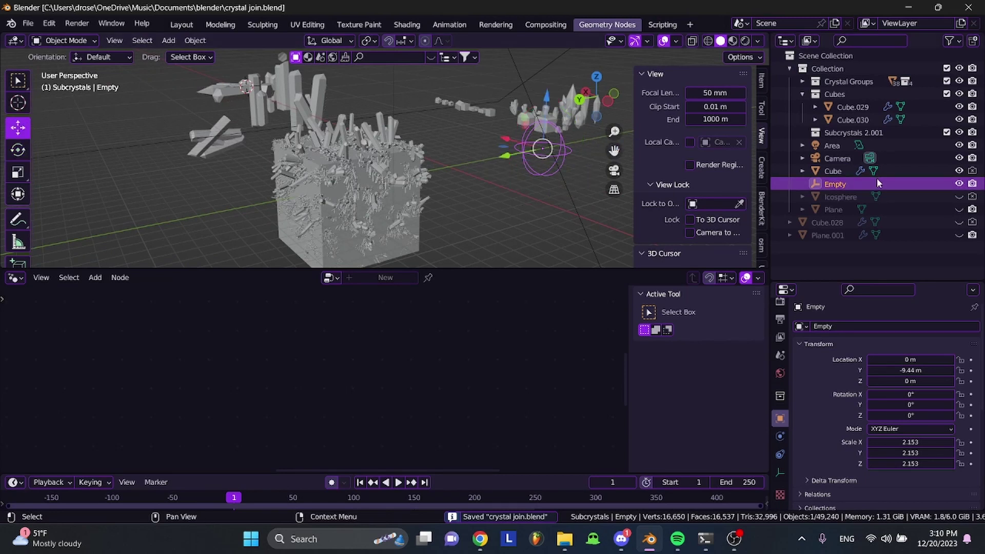
click(959, 197)
click(907, 196)
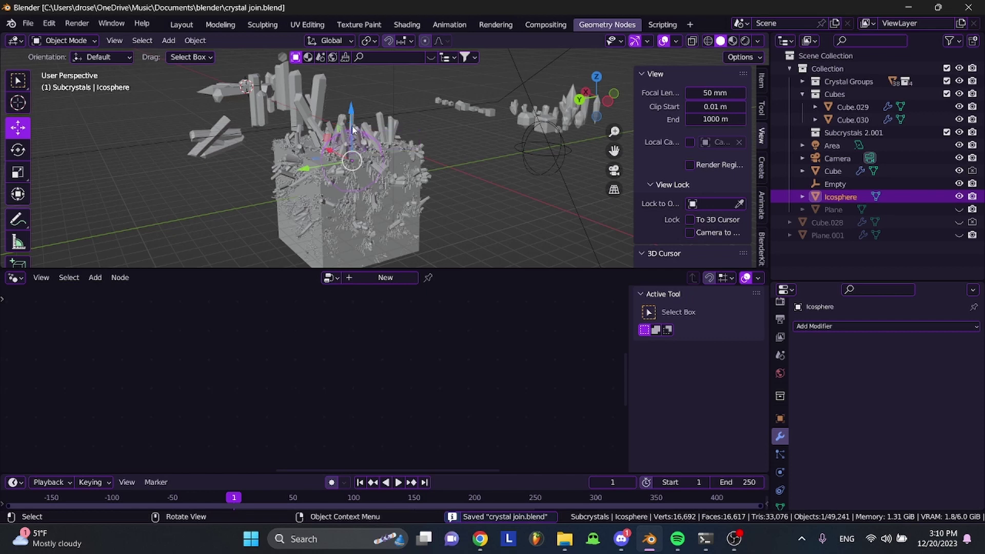
drag(351, 129, 398, 98)
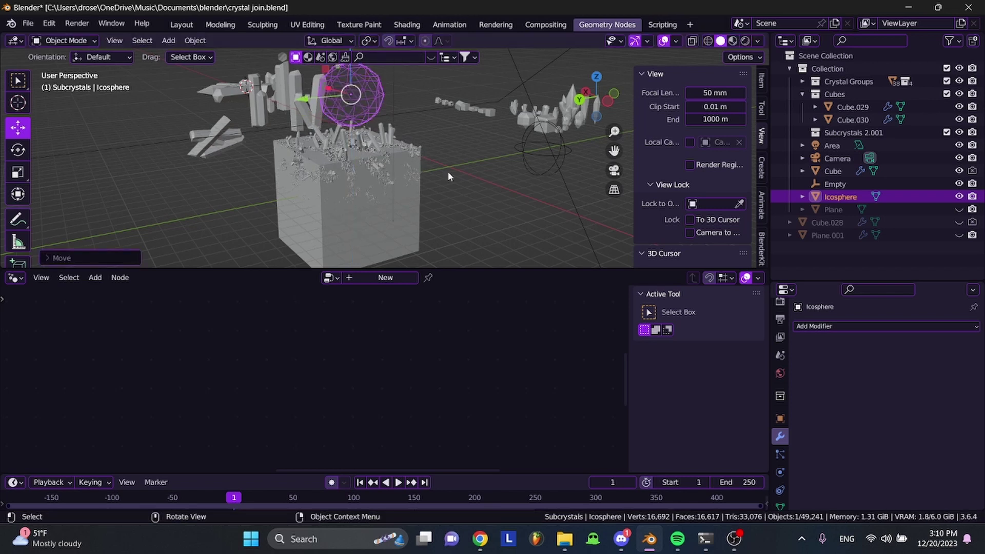
key(ctrl+s)
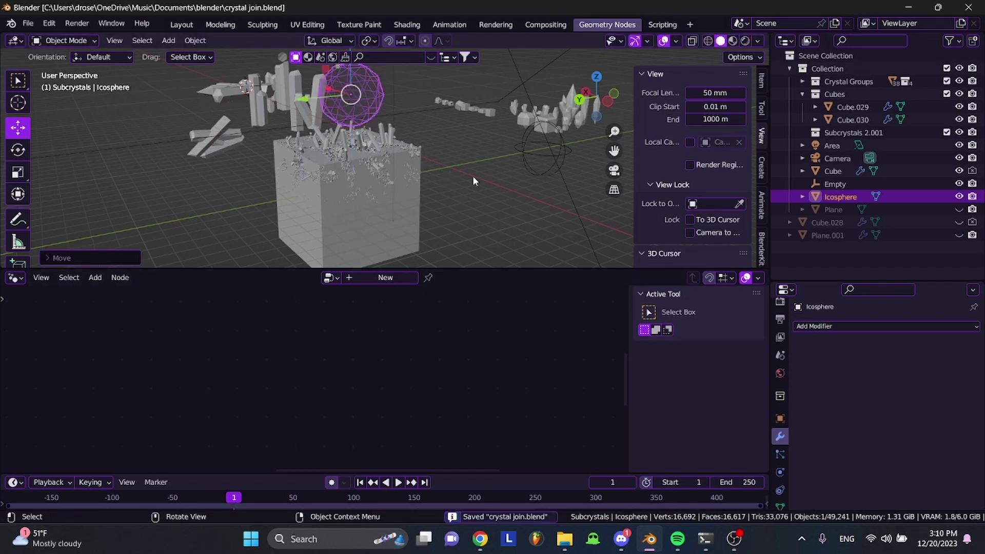
Save the file and examine the cube's crystal growth beneath the raised Icosphere from several angles
scroll(473, 176, down, 6)
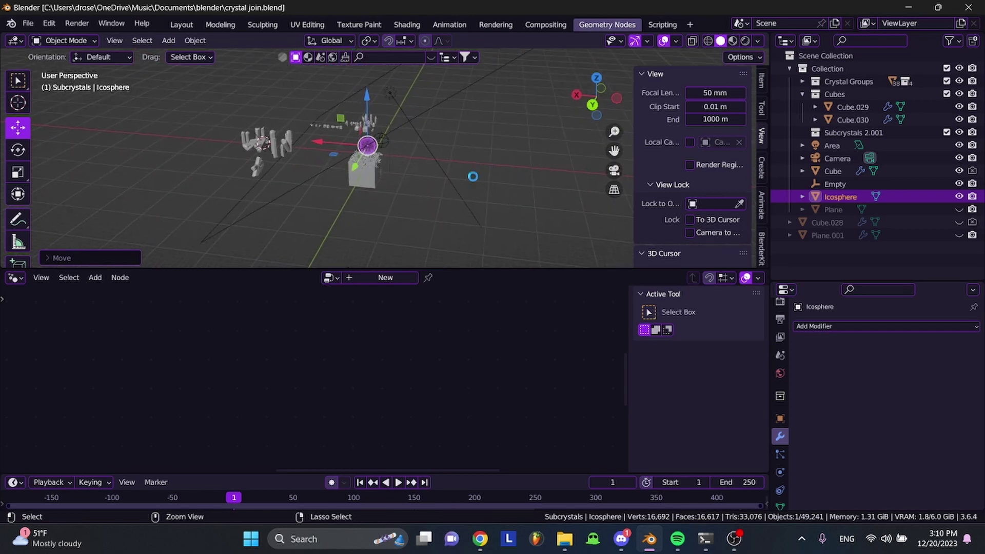
key(ctrl+s)
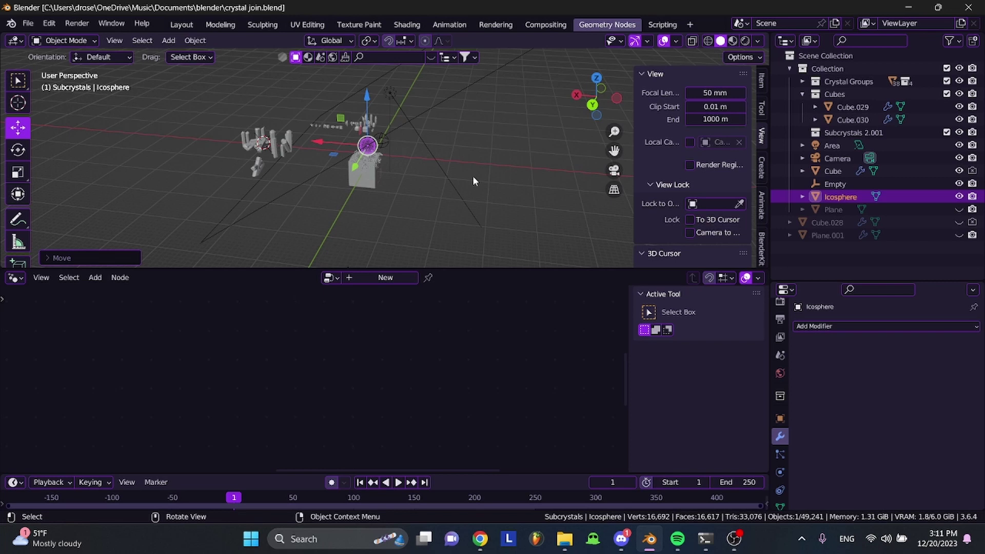
scroll(473, 177, right, 10)
scroll(473, 177, up, 12)
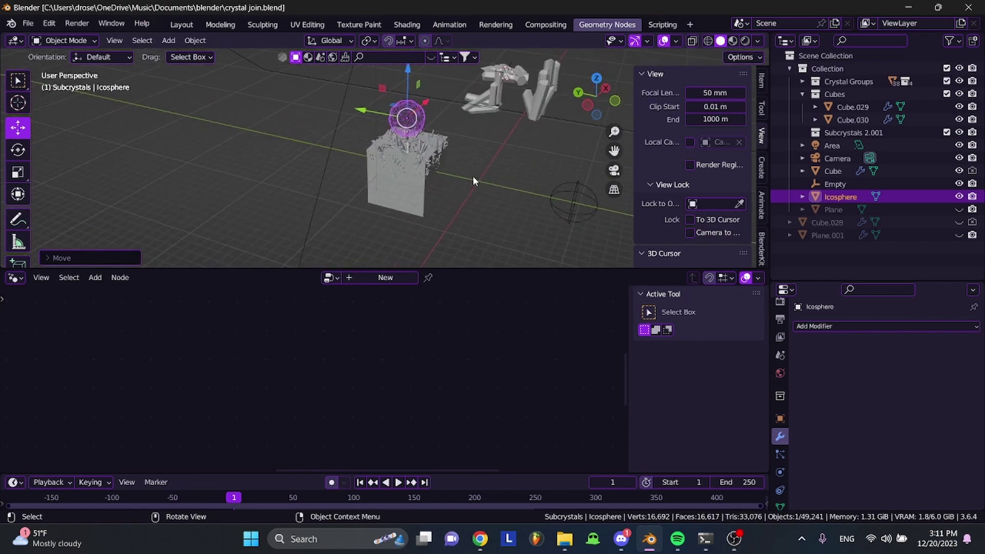
scroll(474, 177, down, 4)
shift+scroll(473, 179, up, 6)
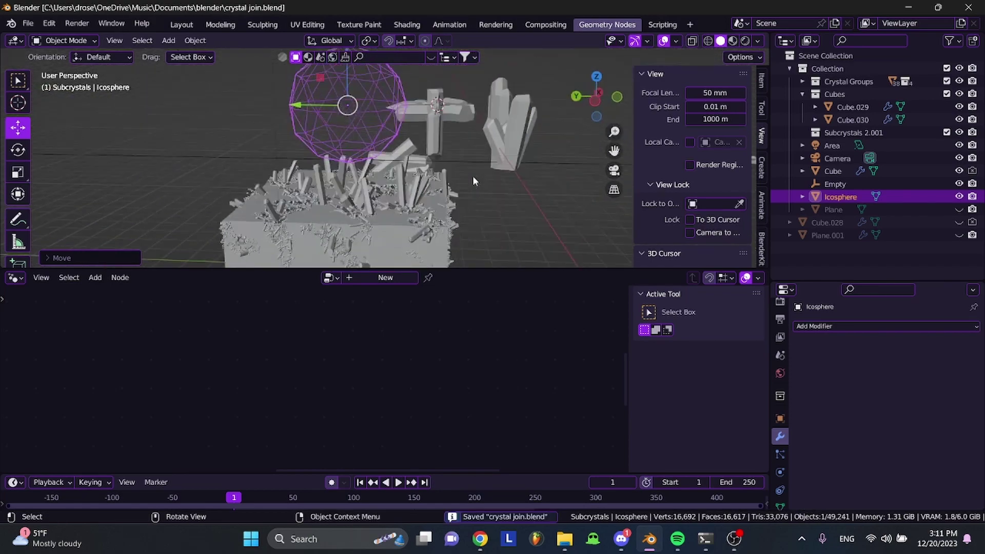